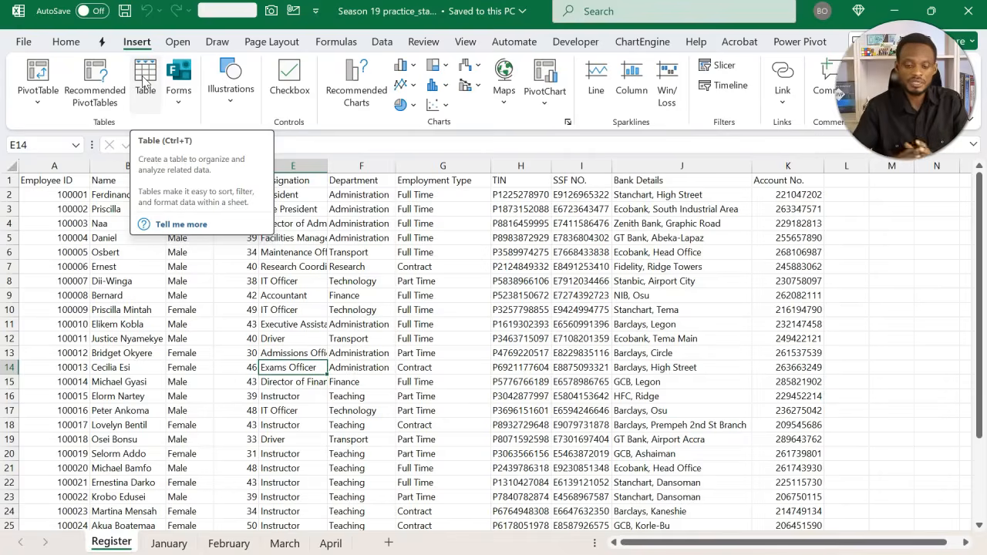
# Select the entire employee data range, starting from the Employee ID header and extending through the last column and record
pyautogui.click(66, 210)
pyautogui.press('Up')
pyautogui.press('Up')
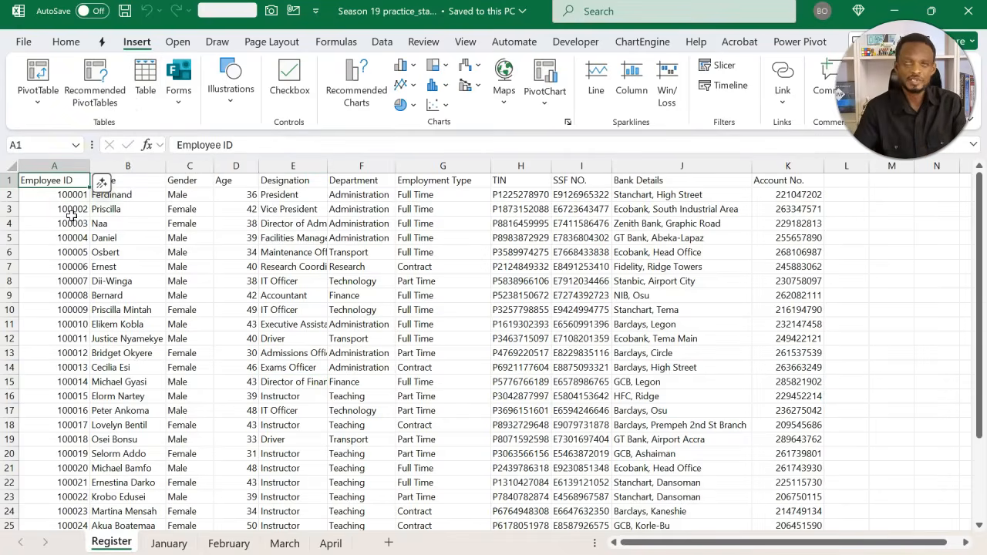
pyautogui.hotkey('ctrl', 'shift', 'Right')
pyautogui.hotkey('ctrl', 'shift', 'Down')
pyautogui.scroll(3, 71, 216)
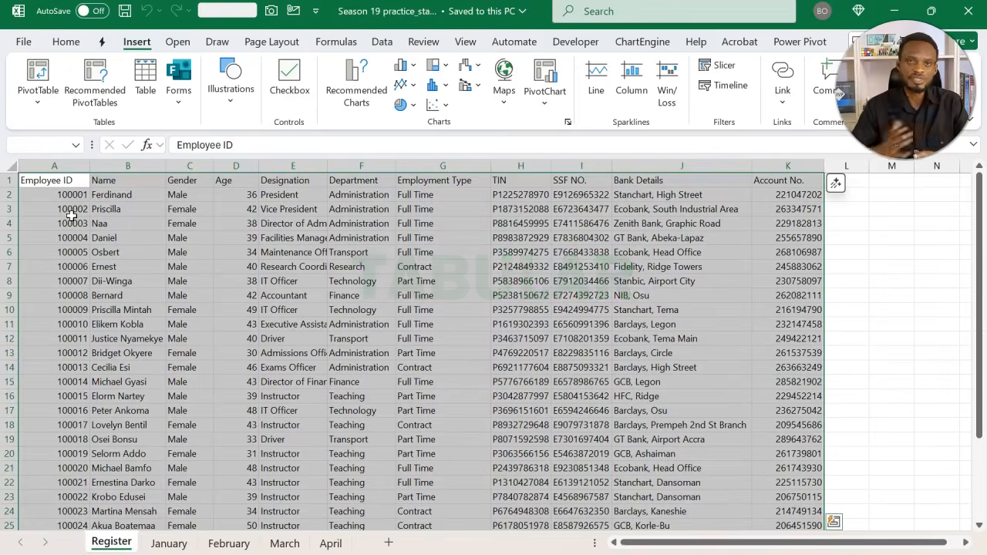
# Insert a blank row between the first and second employee records, and undo the insertion
pyautogui.click(108, 203)
pyautogui.hotkey('alt', 'i')
pyautogui.press('r')
pyautogui.moveTo(9, 216); pyautogui.dragTo(9, 217)
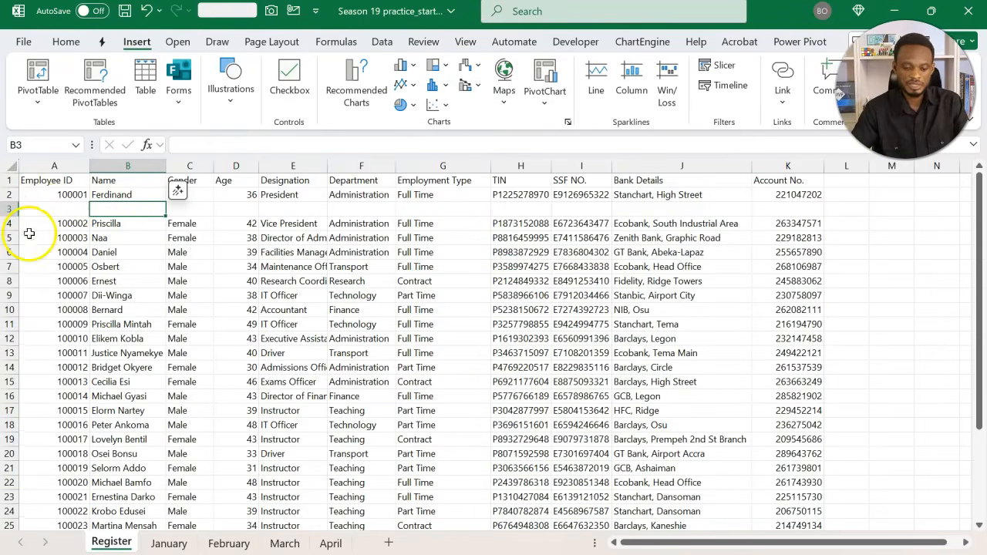
pyautogui.hotkey('ctrl', 'z')
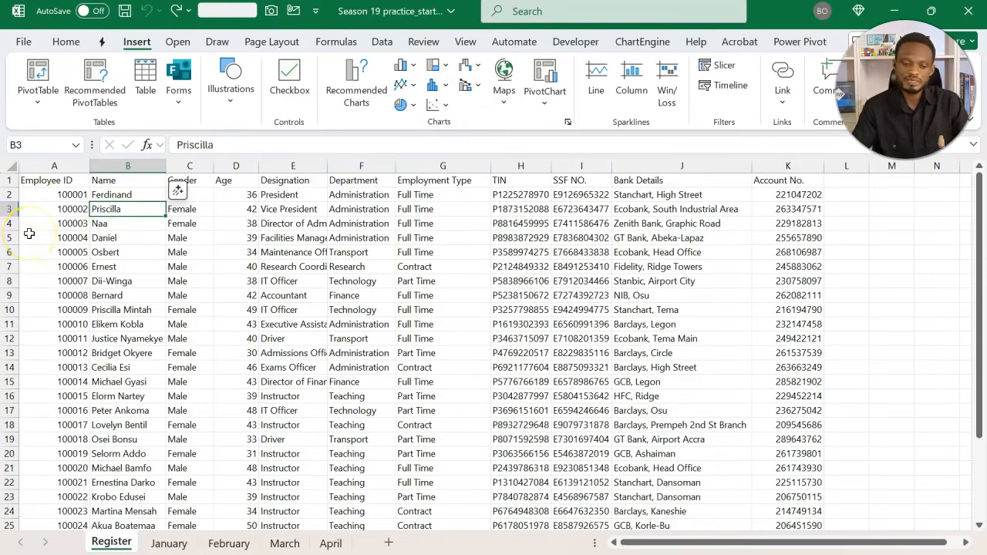
# Examine the layout of the employee data, including the block of records, the header row and the Name column
pyautogui.click(159, 279)
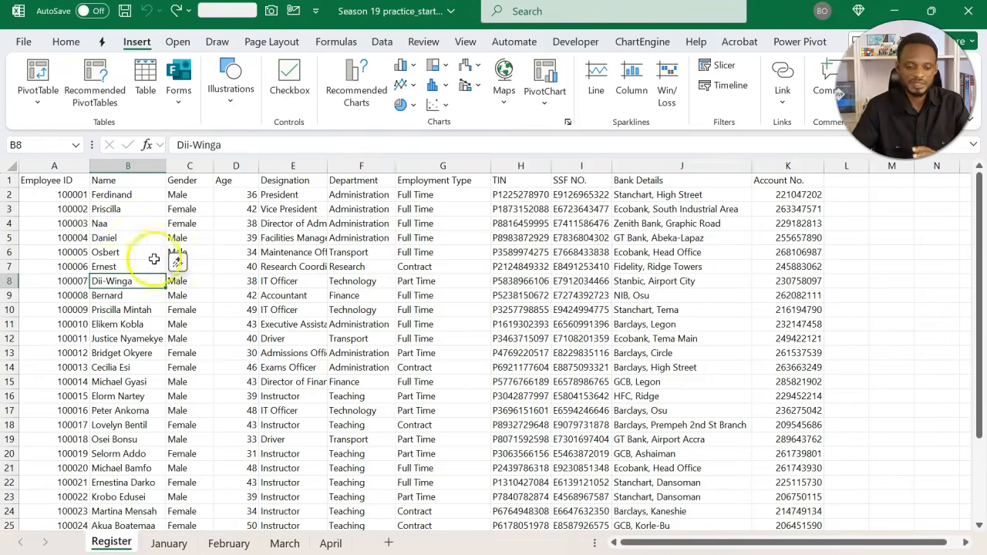
pyautogui.click(80, 199)
pyautogui.moveTo(79, 199); pyautogui.dragTo(667, 498)
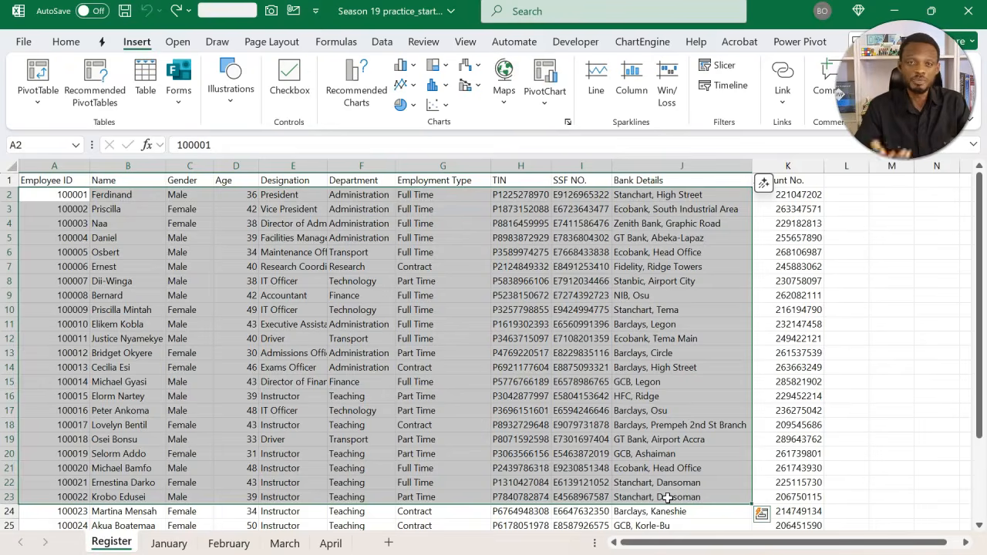
pyautogui.click(681, 384)
pyautogui.click(419, 354)
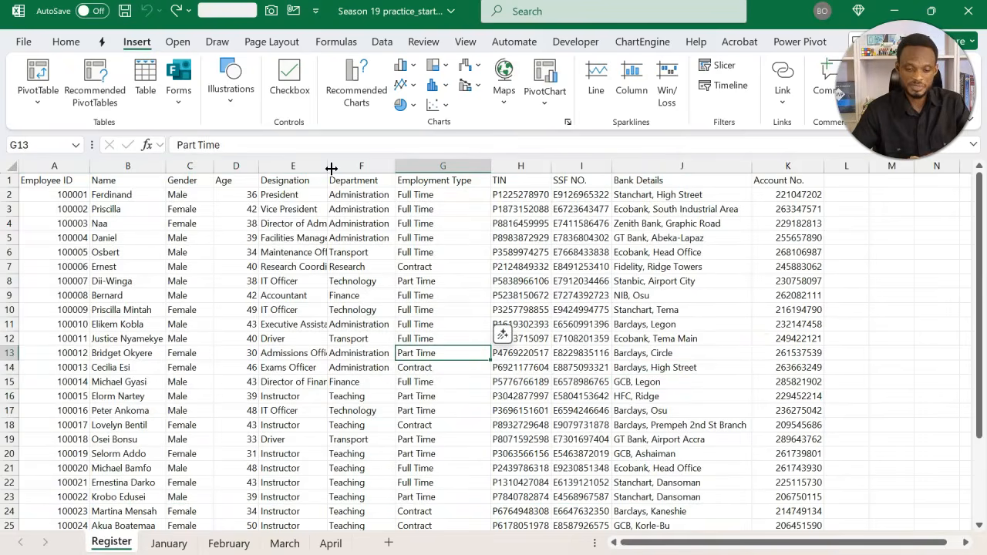
pyautogui.click(9, 179)
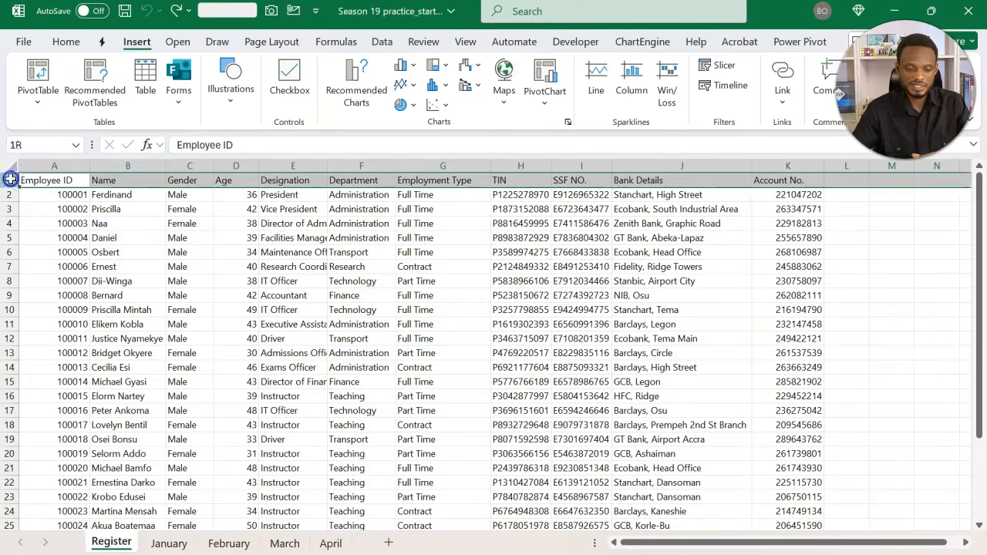
pyautogui.click(56, 194)
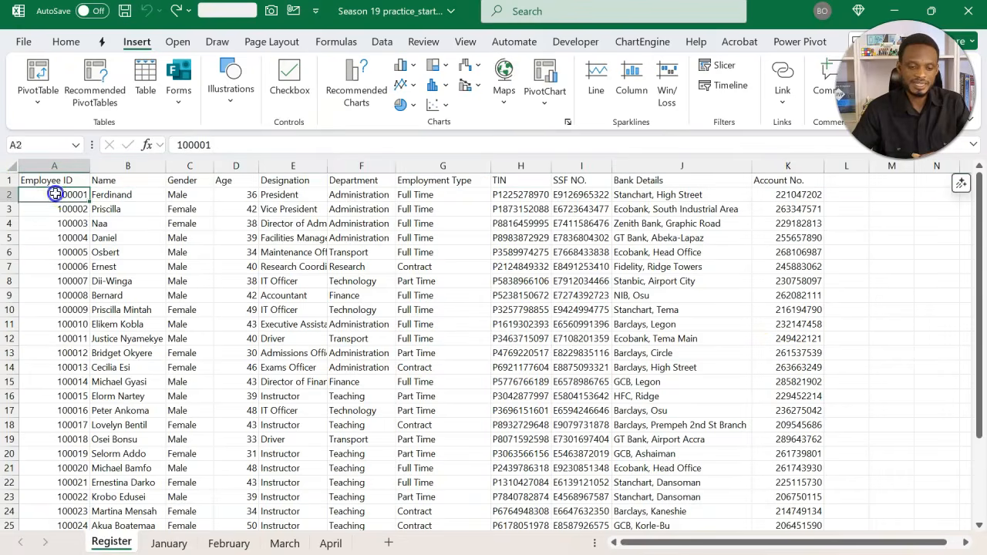
pyautogui.click(128, 214)
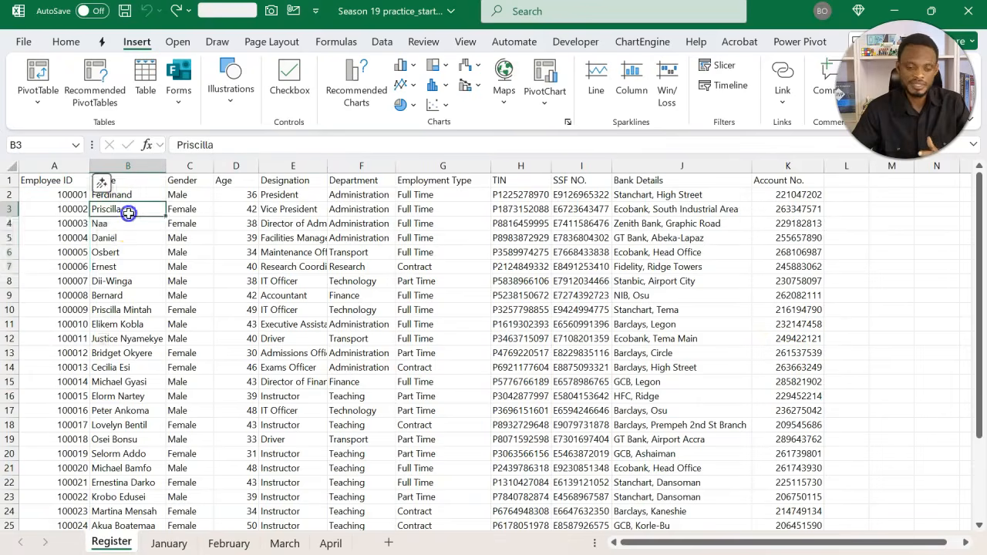
pyautogui.moveTo(128, 213); pyautogui.dragTo(127, 260)
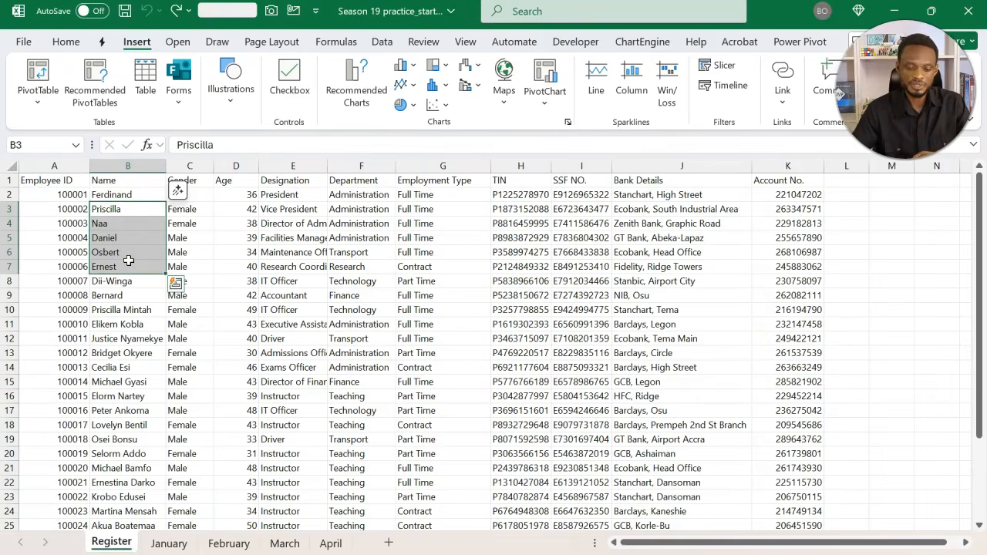
# Convert the employee data range A1:K31 into a table with headers
pyautogui.click(214, 282)
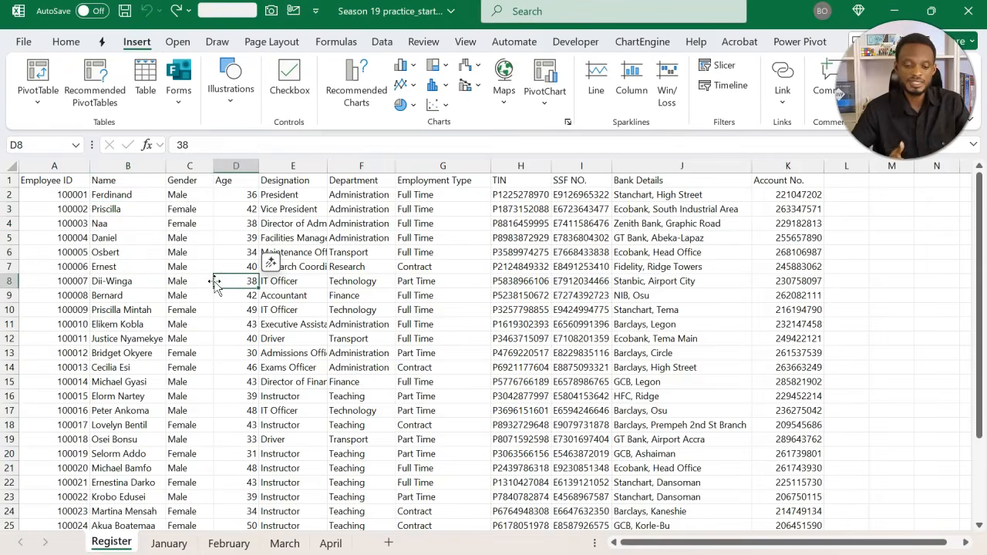
pyautogui.click(150, 51)
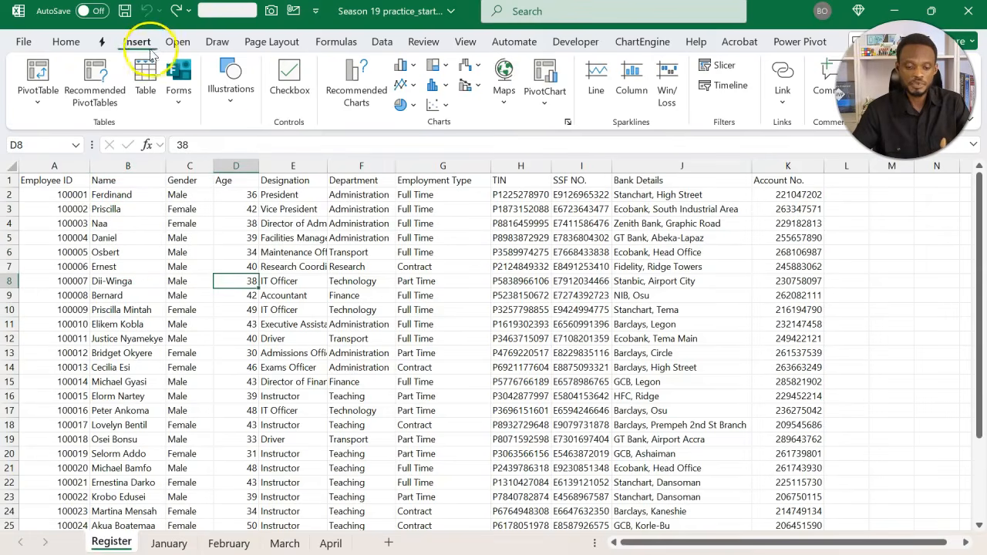
pyautogui.click(145, 77)
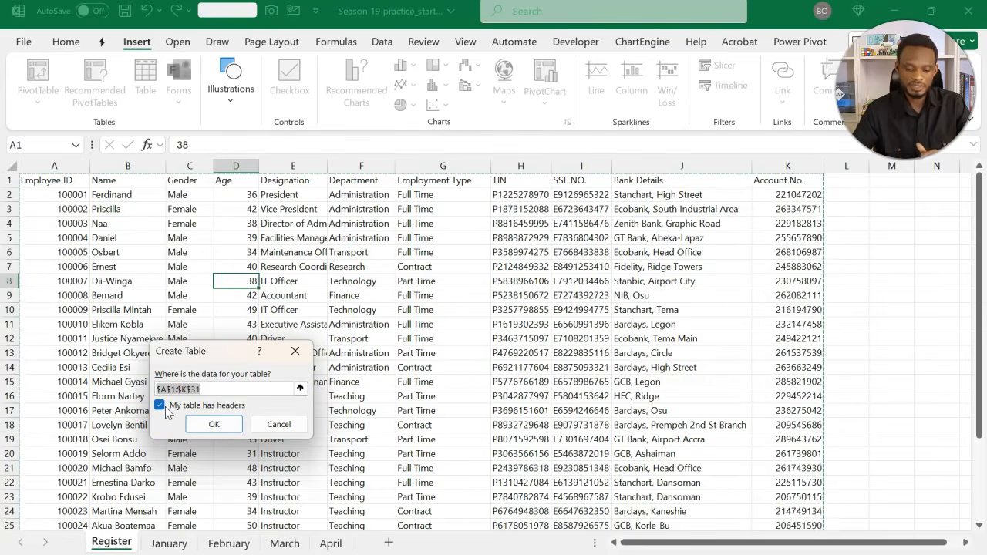
pyautogui.click(215, 422)
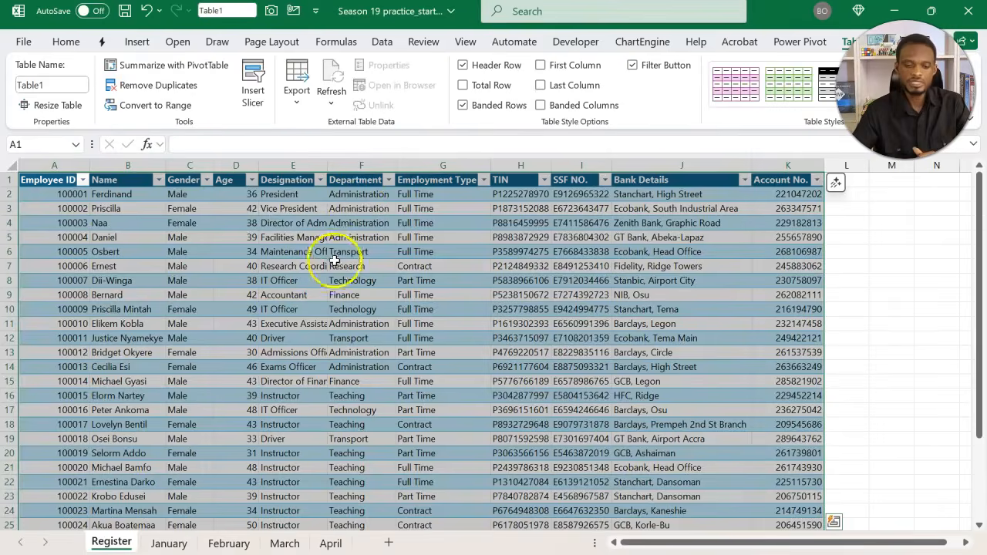
# Examine the new table's automatic formatting, including its banded rows and the filter control of the Designation header
pyautogui.click(634, 381)
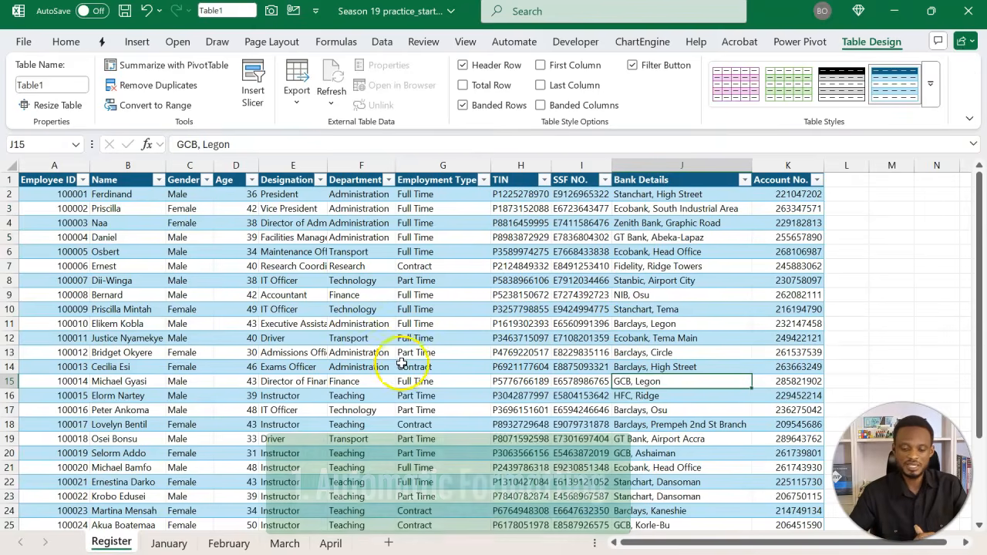
pyautogui.click(402, 366)
pyautogui.click(330, 352)
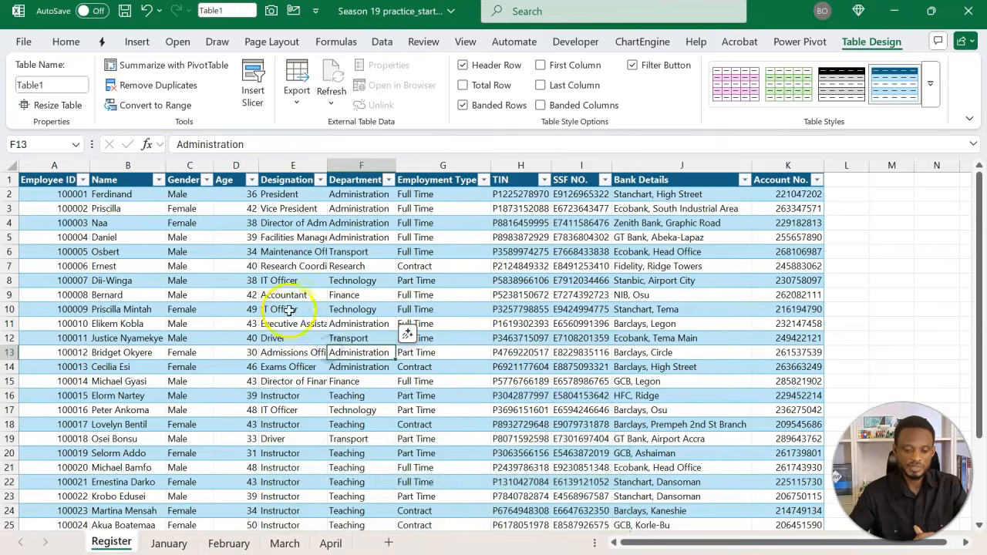
pyautogui.click(288, 299)
pyautogui.moveTo(288, 299); pyautogui.dragTo(278, 429)
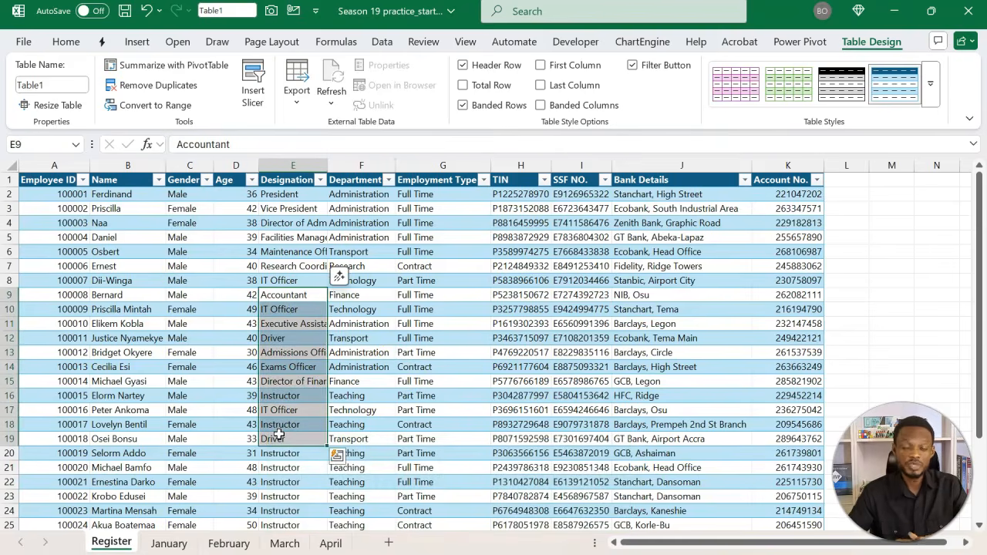
pyautogui.click(282, 185)
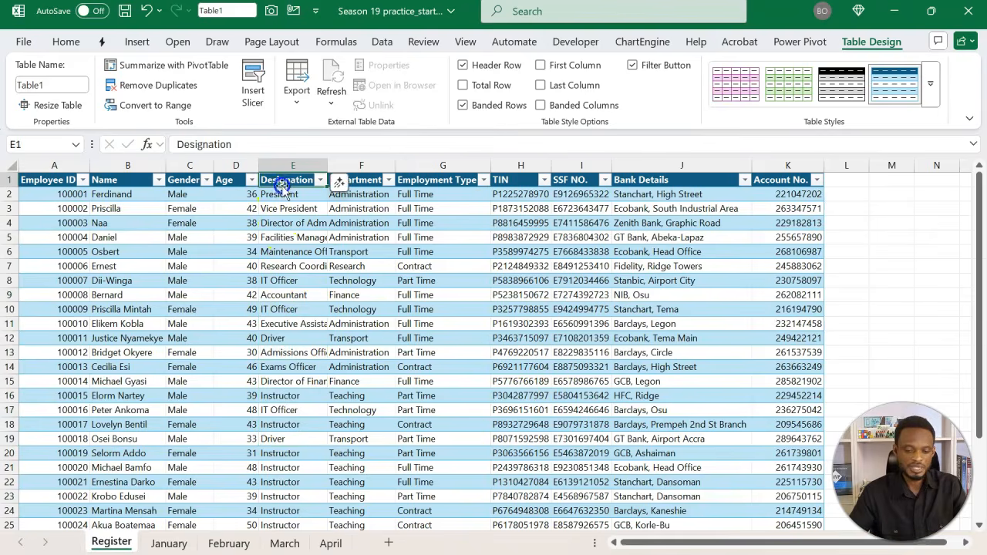
pyautogui.click(317, 180)
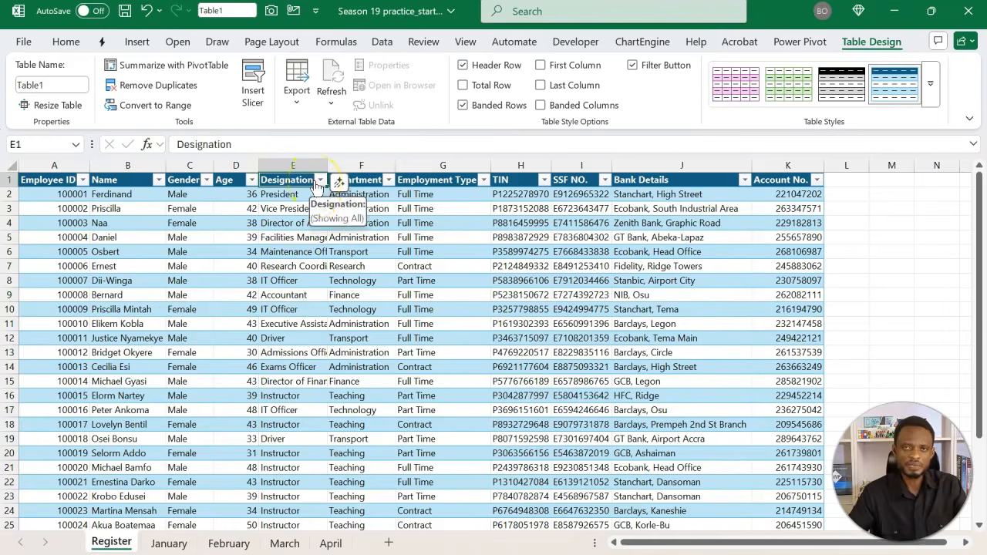
pyautogui.click(308, 249)
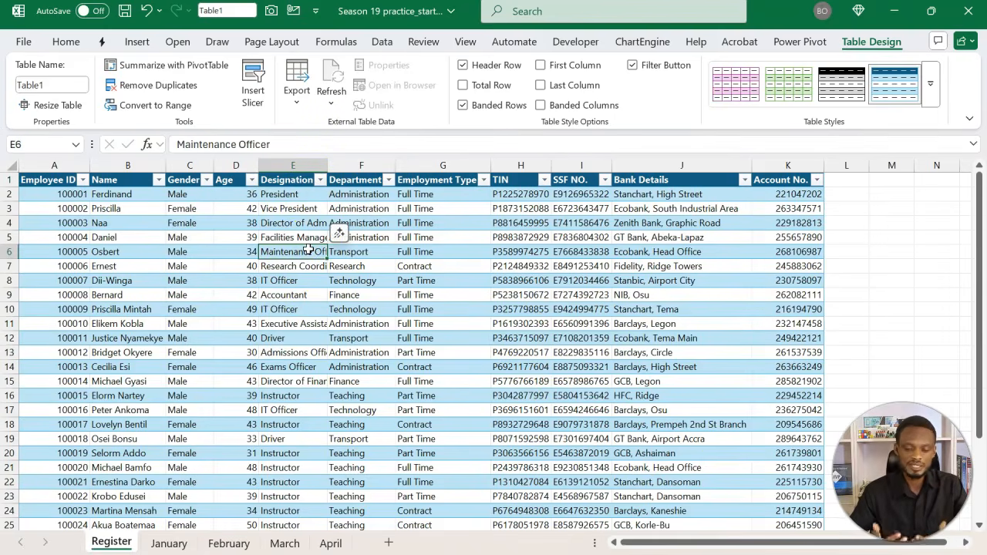
# Apply the plain, uncolored style that comes first among the Light styles to the table
pyautogui.click(385, 269)
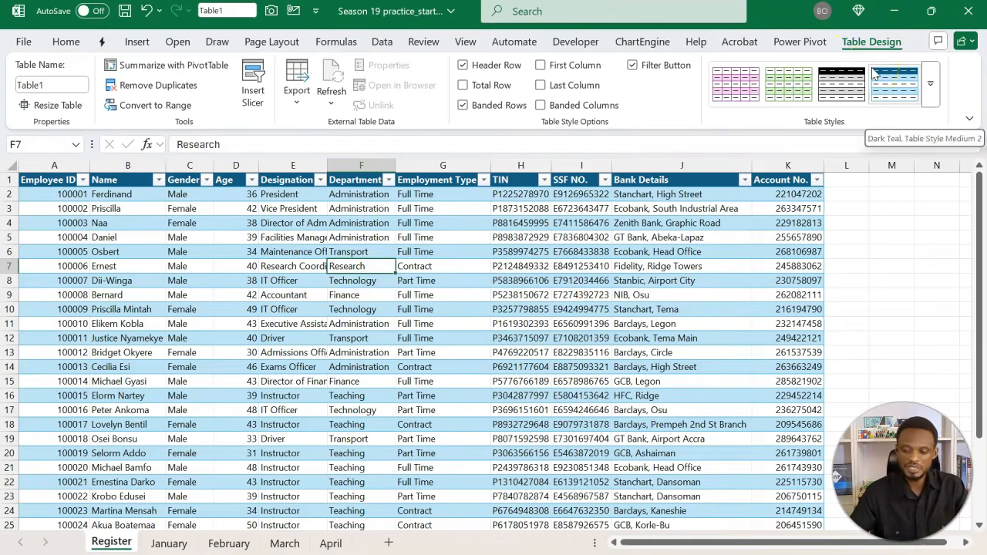
pyautogui.click(931, 104)
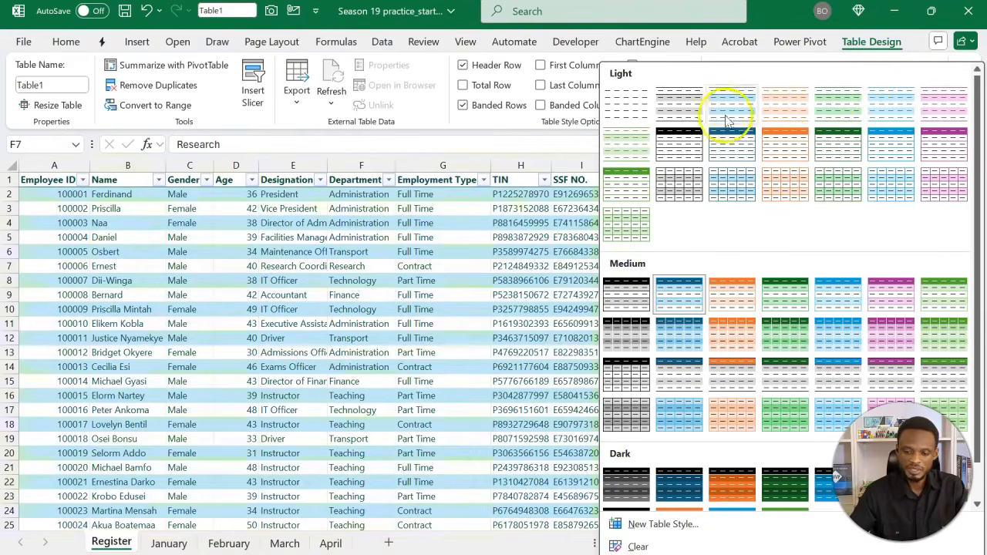
pyautogui.click(634, 114)
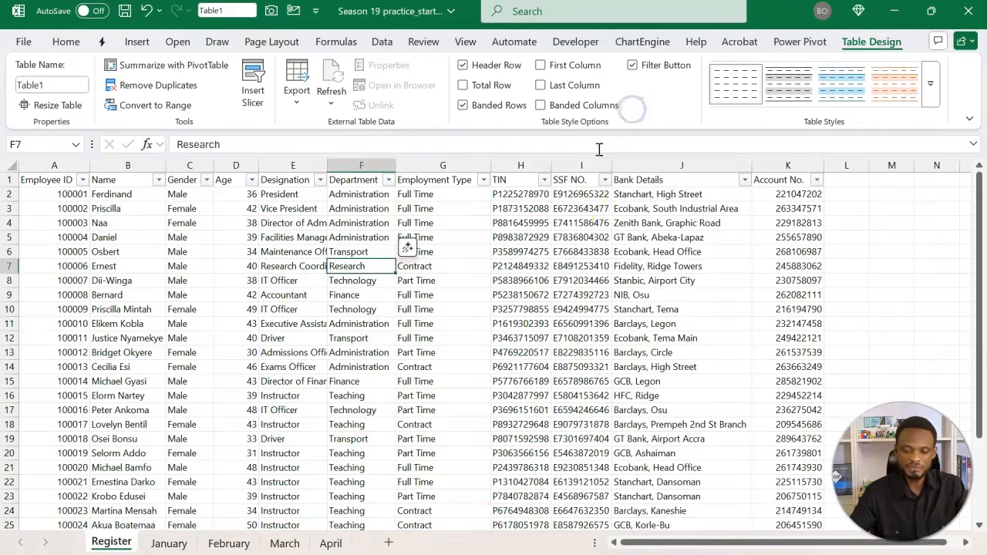
# Examine where the table ends at its last record and Account No. cell, and return to the Account No. header
pyautogui.click(565, 223)
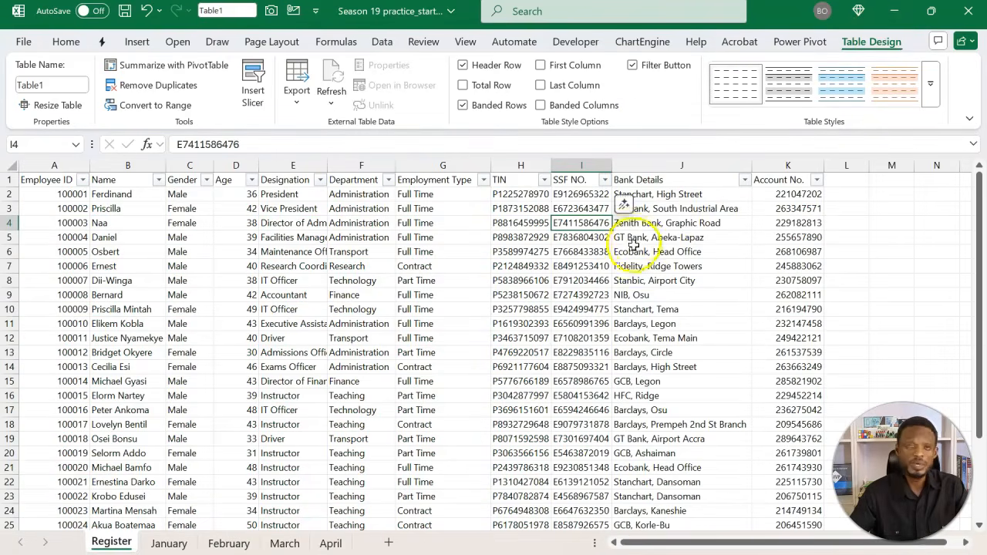
pyautogui.click(622, 280)
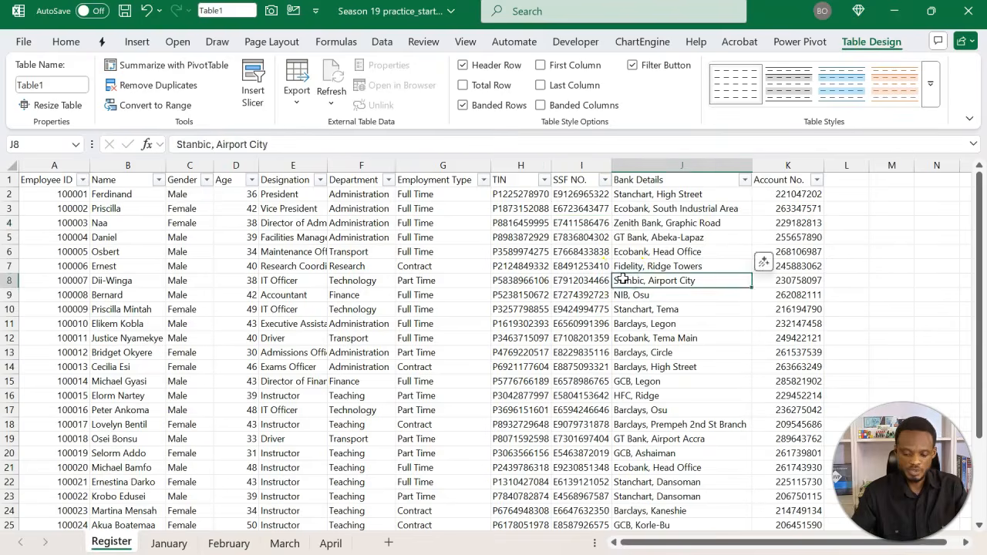
pyautogui.hotkey('ctrl', 'Down')
pyautogui.scroll(-5, 586, 347)
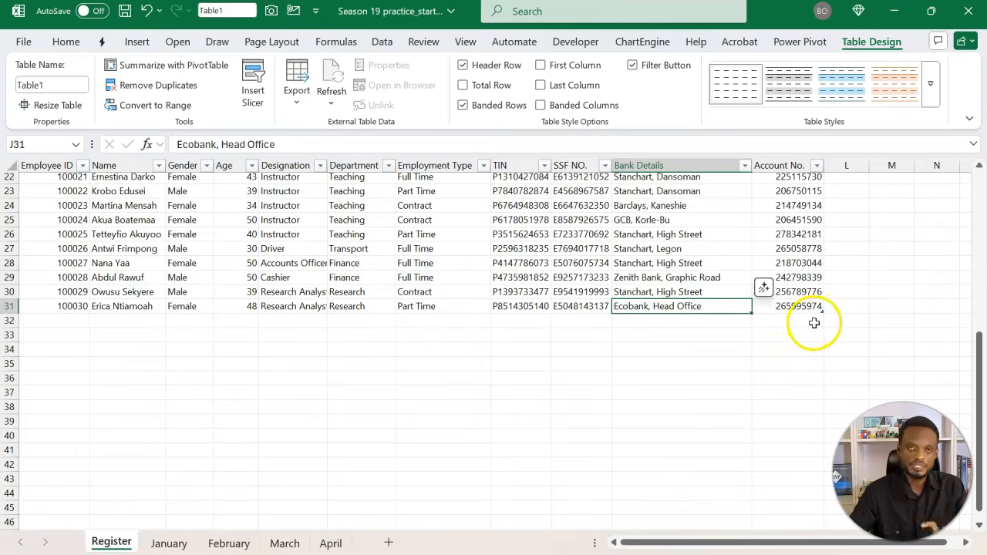
pyautogui.click(807, 306)
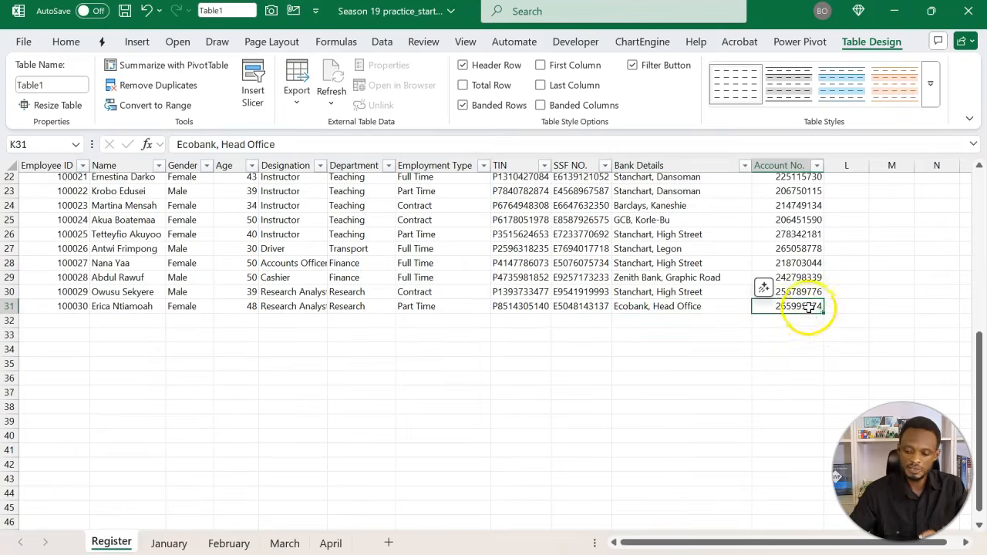
pyautogui.click(791, 390)
pyautogui.click(793, 305)
pyautogui.click(873, 100)
pyautogui.hotkey('ctrl', 'Up')
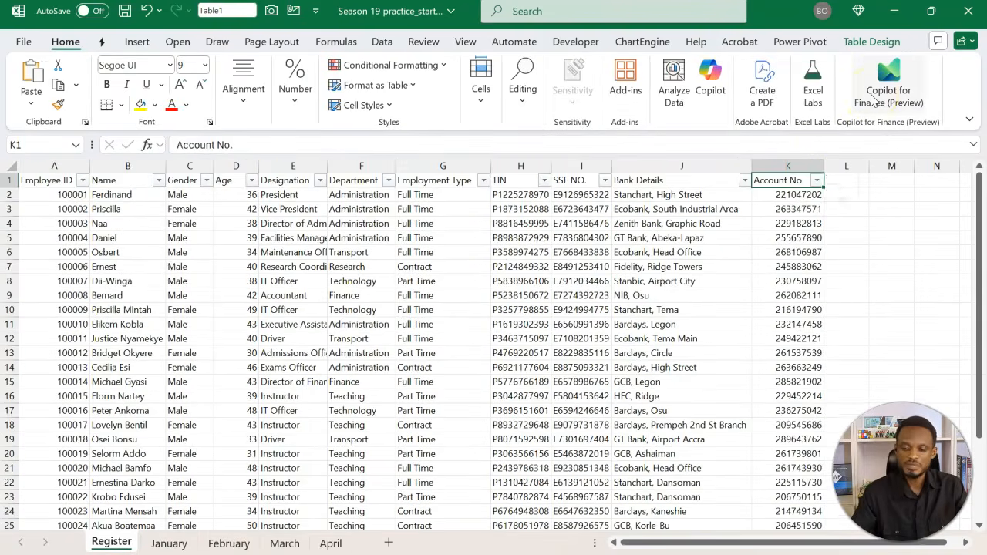
# Review the available table styles and the apply and default options of the dark teal Table Style Medium 2
pyautogui.click(889, 42)
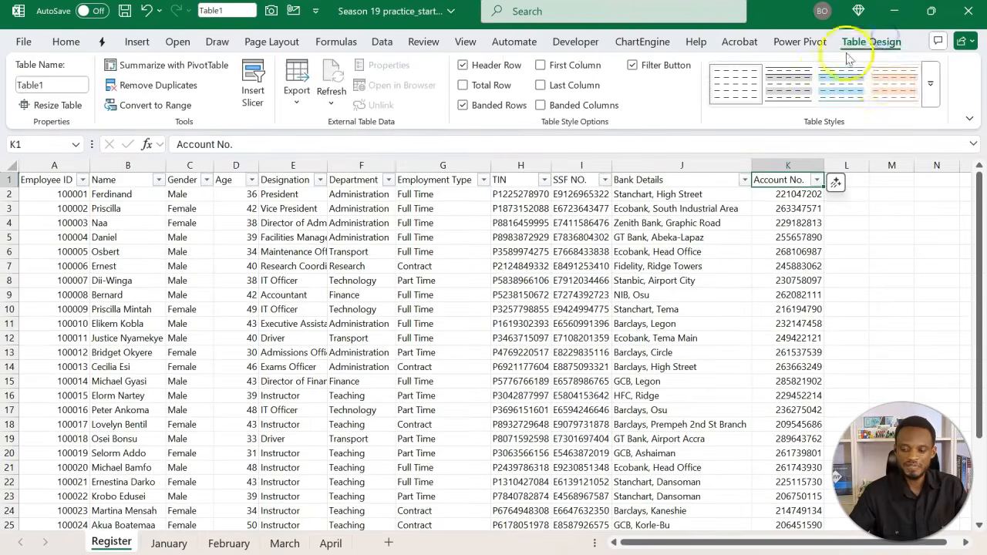
pyautogui.click(930, 102)
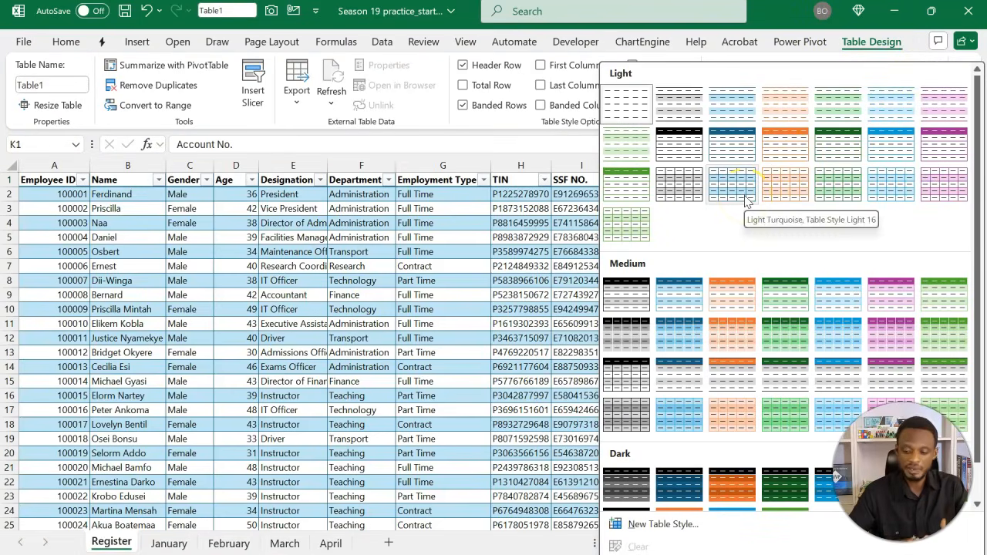
pyautogui.rightClick(688, 299)
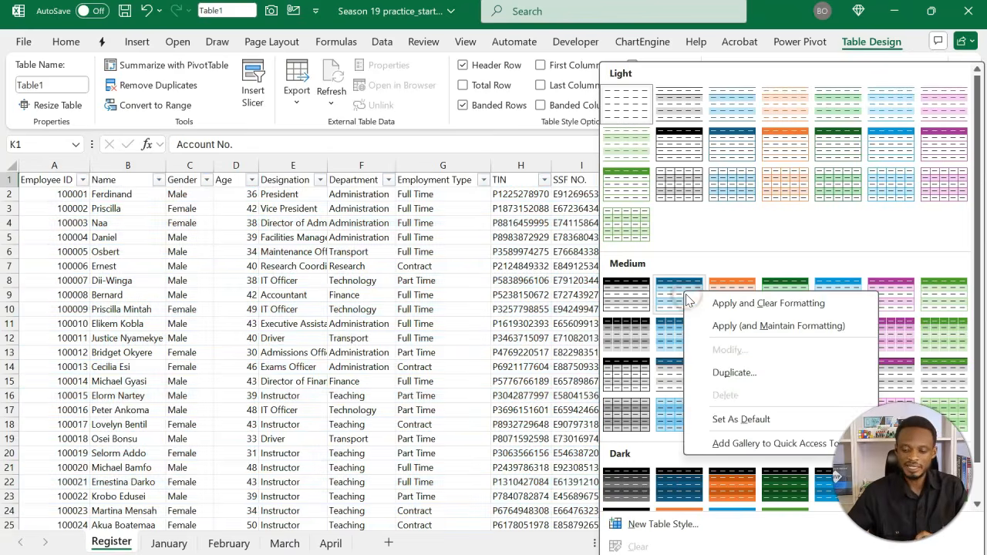
pyautogui.click(555, 293)
# Apply the dark teal banded style from the second row of the Medium styles to the employee table
pyautogui.click(930, 86)
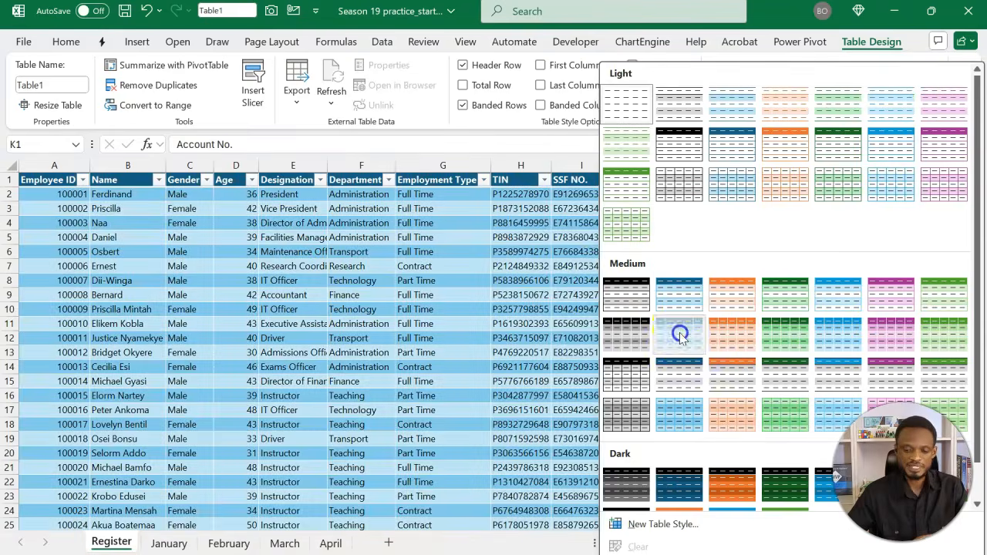
pyautogui.click(679, 333)
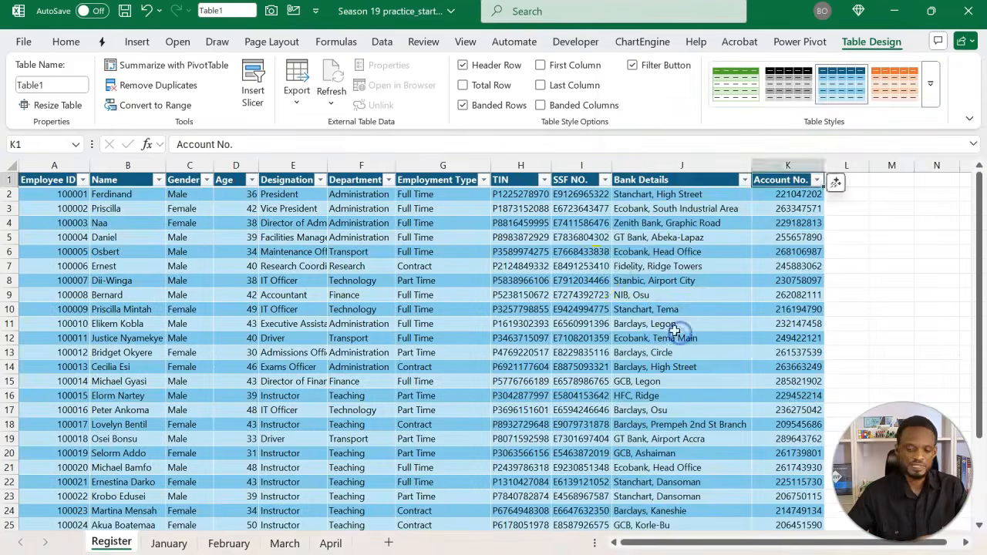
pyautogui.click(586, 279)
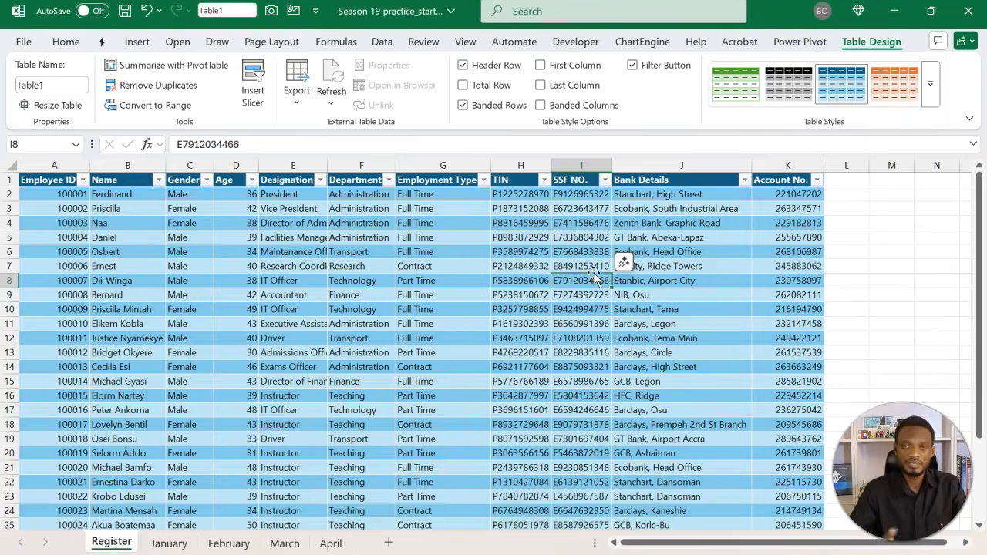
# Rename the employee table as Data
pyautogui.hscroll(3, 597, 277)
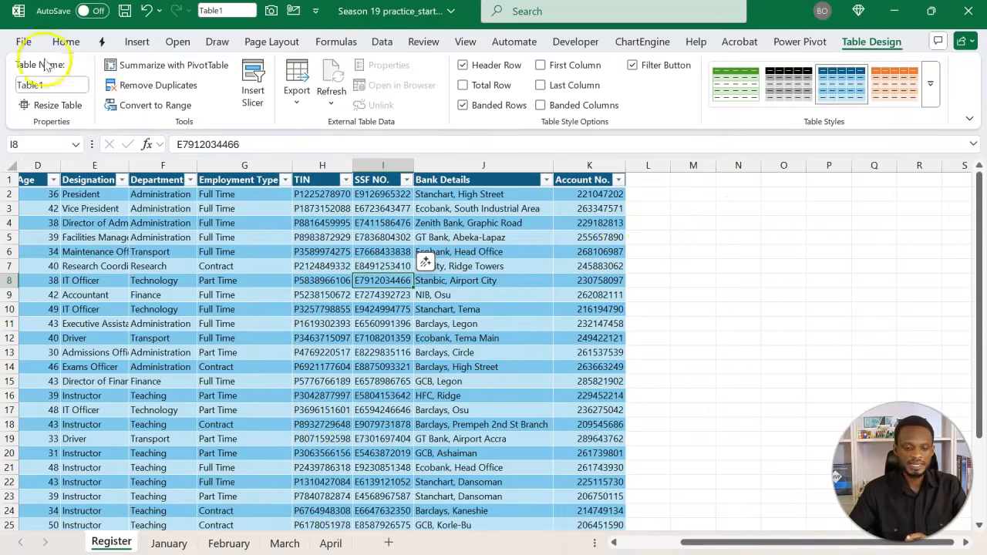
pyautogui.click(52, 82)
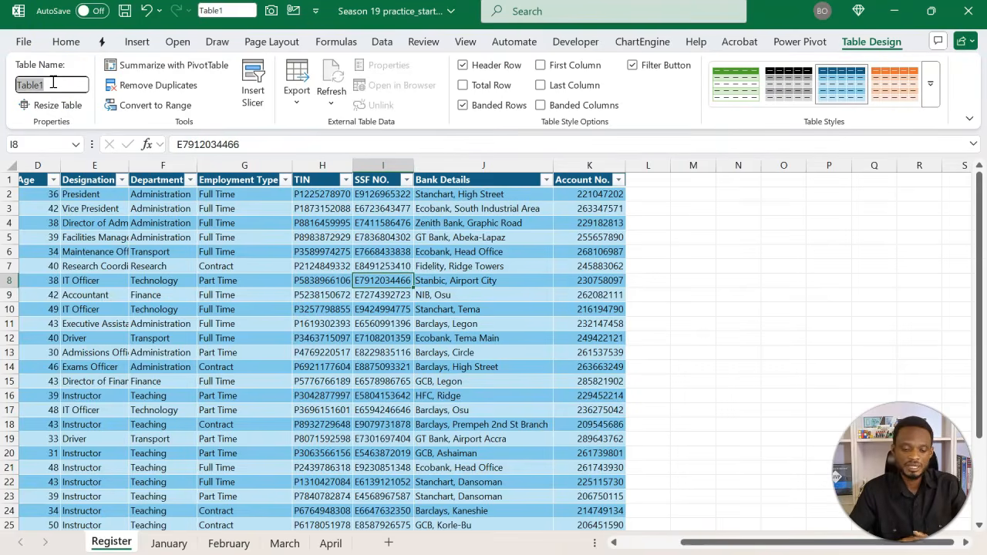
pyautogui.write('Data')
pyautogui.press('Return')
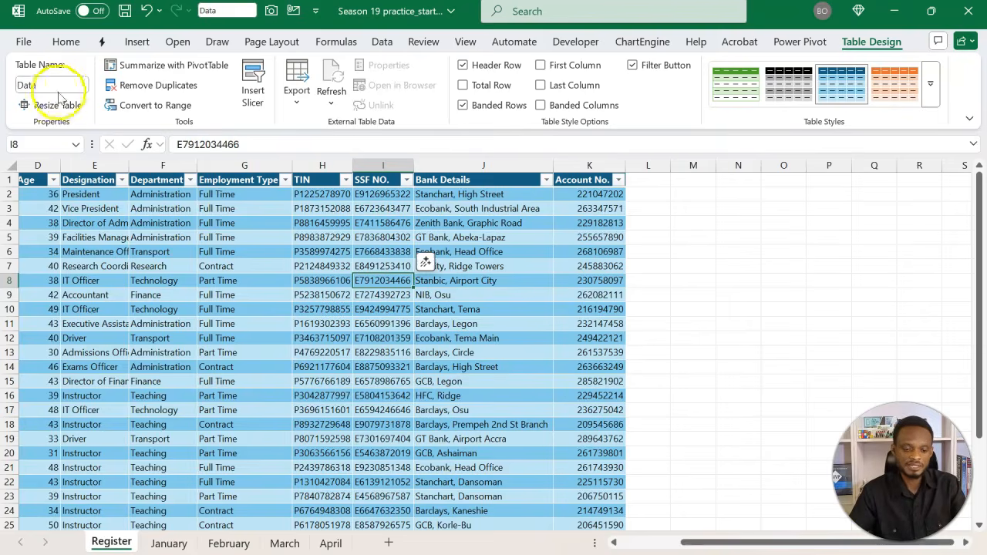
# Rename the employee table as Staff
pyautogui.click(63, 87)
pyautogui.write('HR')
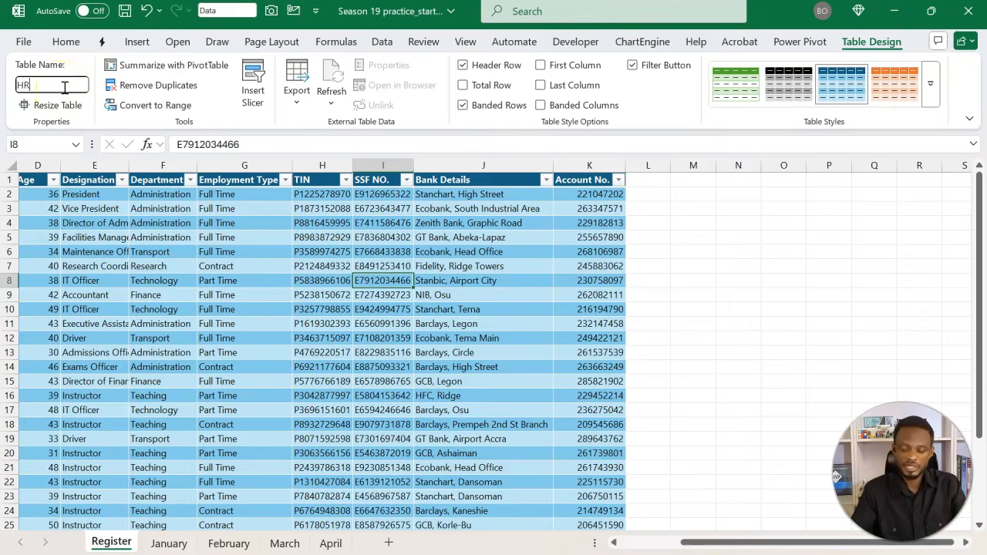
pyautogui.press('Return')
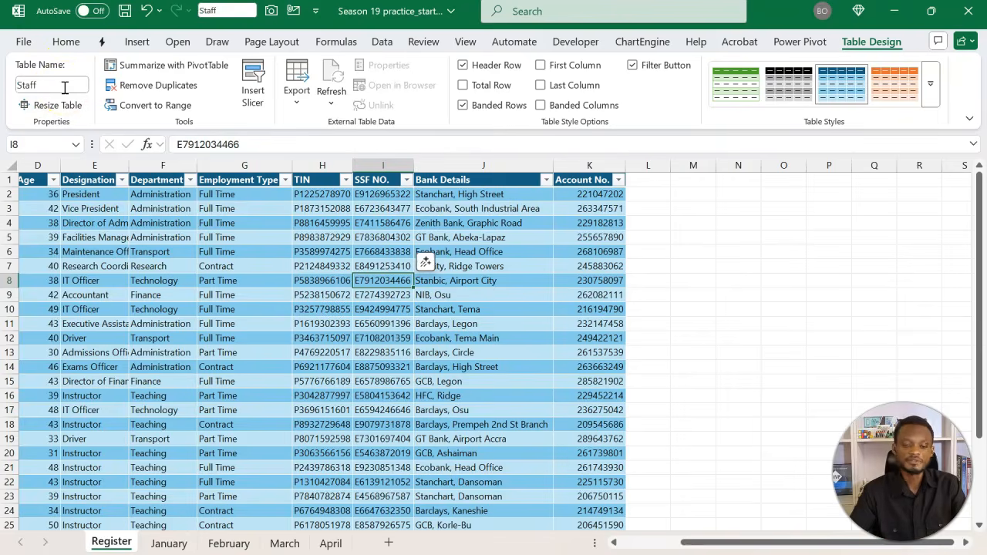
pyautogui.click(83, 223)
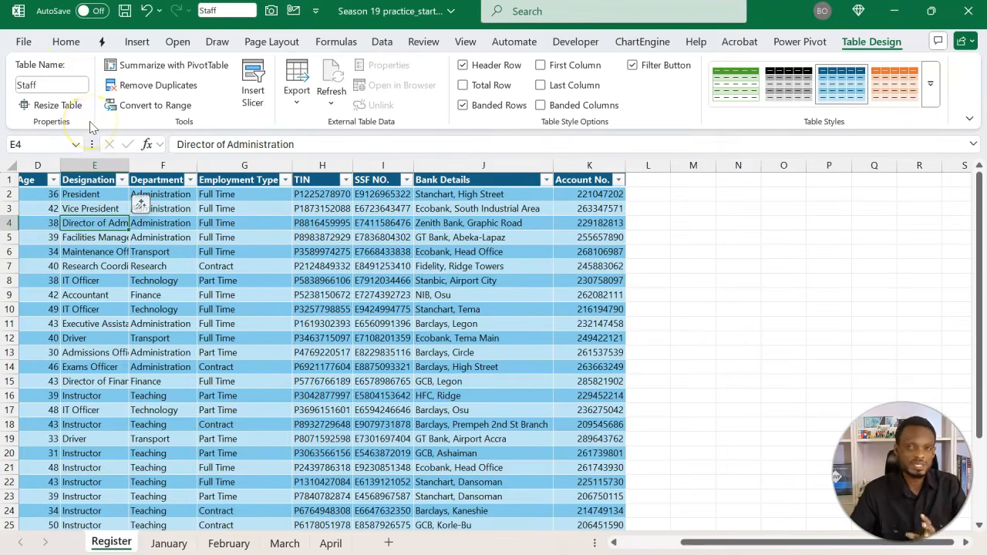
# Try the structured reference =Staff[Age] in cell M6 beside the table, and discard the entry
pyautogui.click(697, 249)
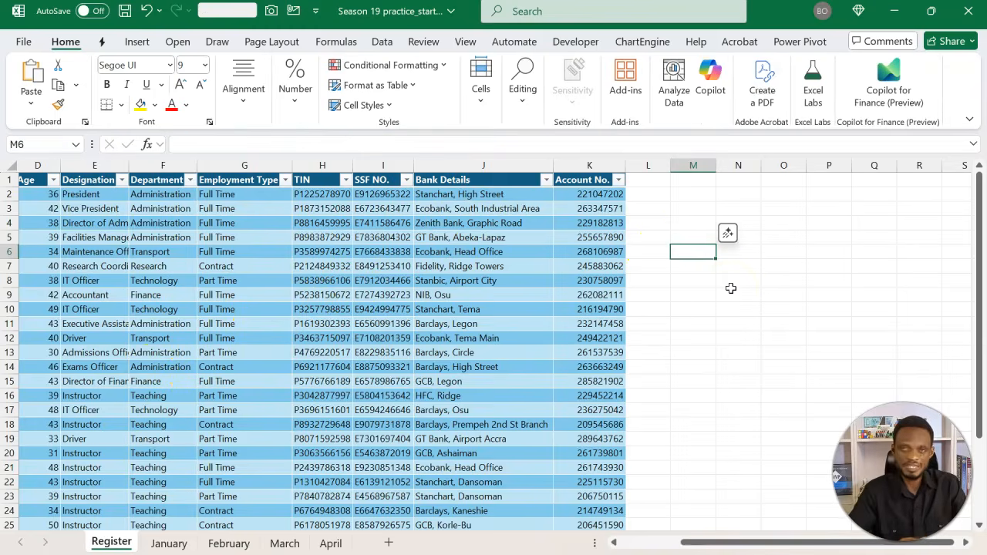
pyautogui.write('=st')
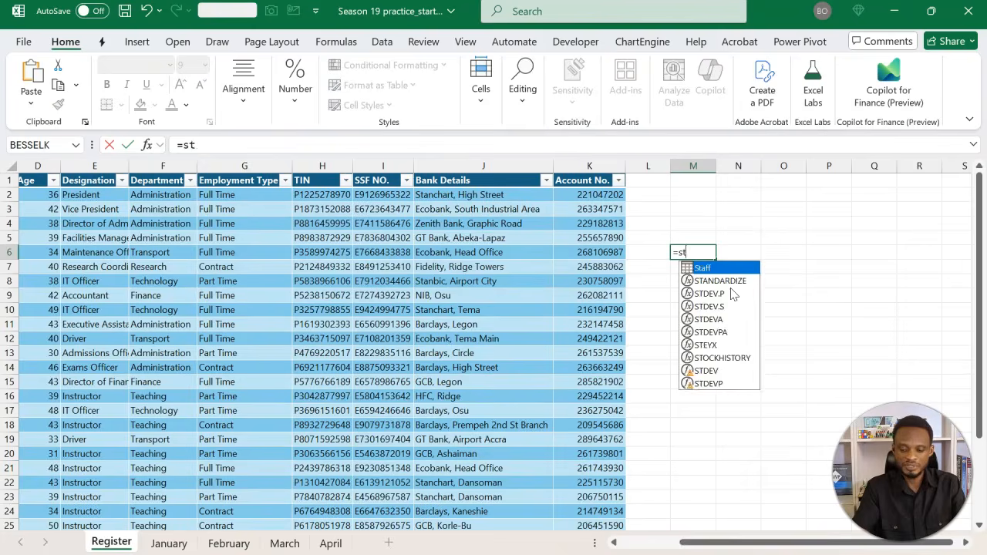
pyautogui.press('Tab')
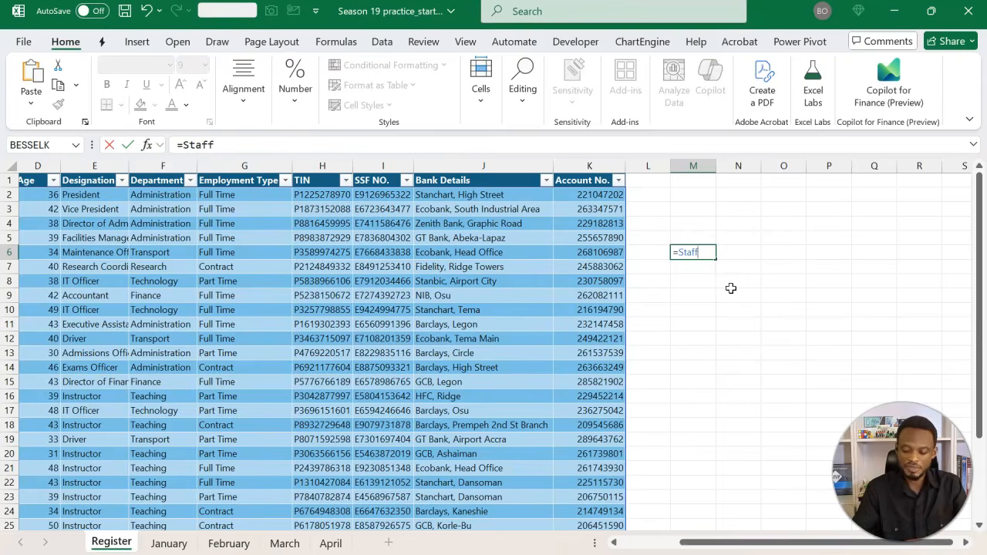
pyautogui.write('[')
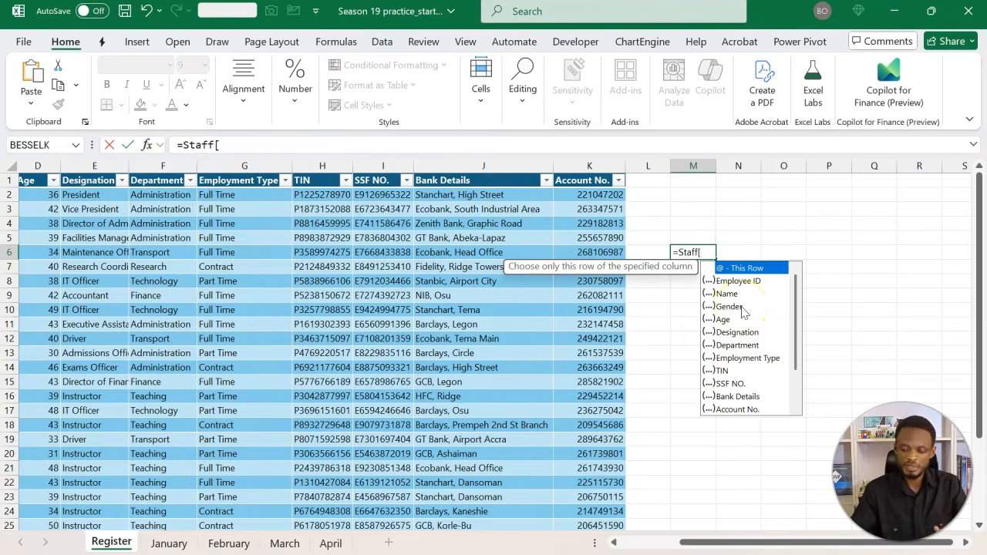
pyautogui.click(742, 314)
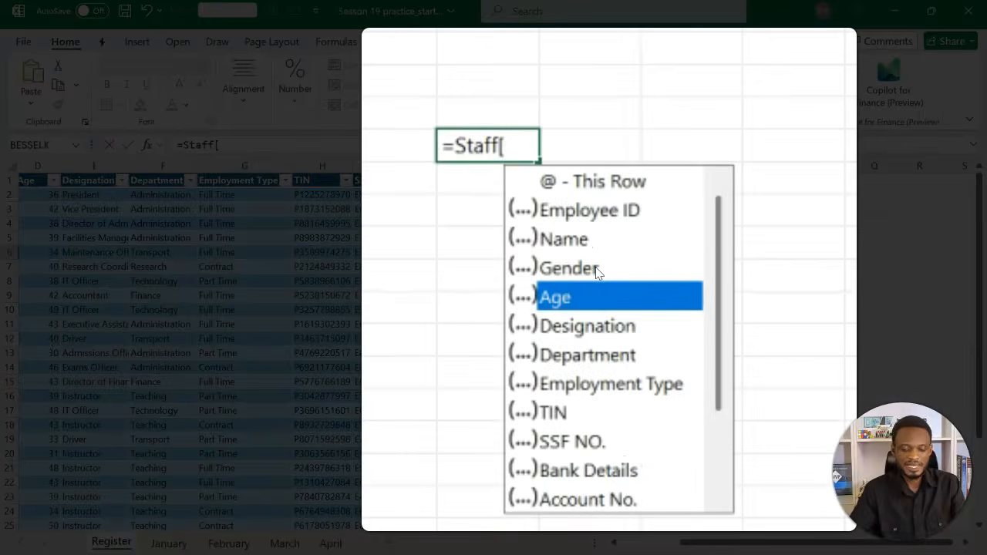
pyautogui.press('Tab')
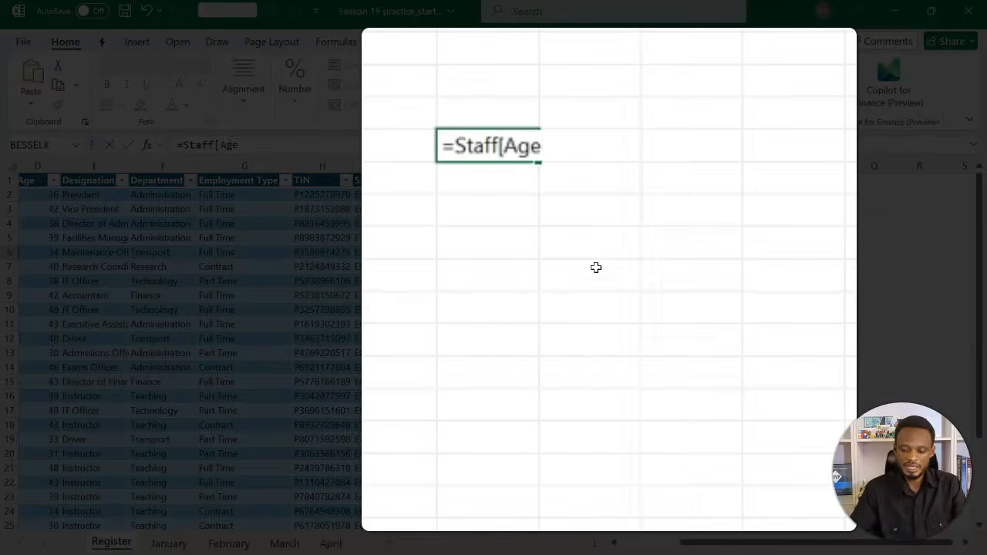
pyautogui.write(']')
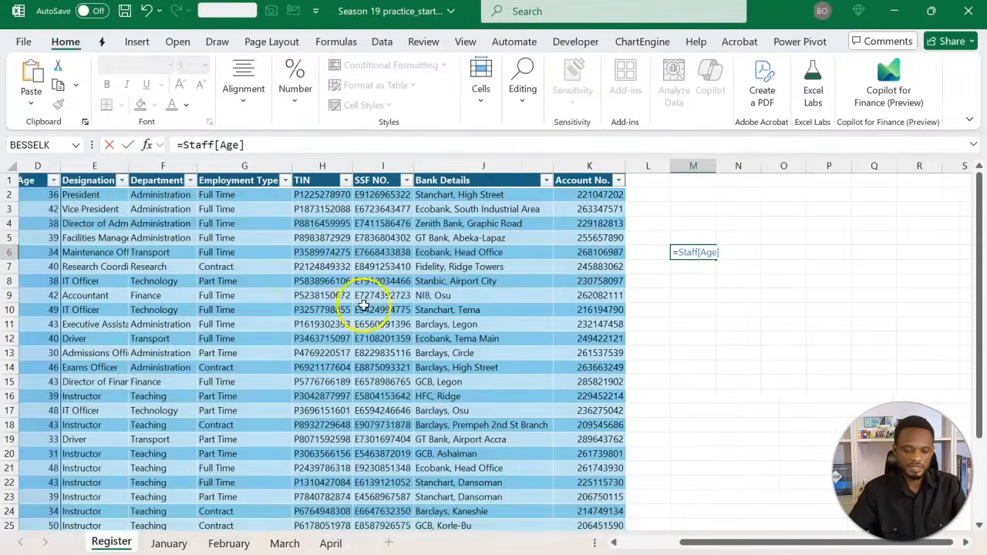
pyautogui.hscroll(-2, 363, 306)
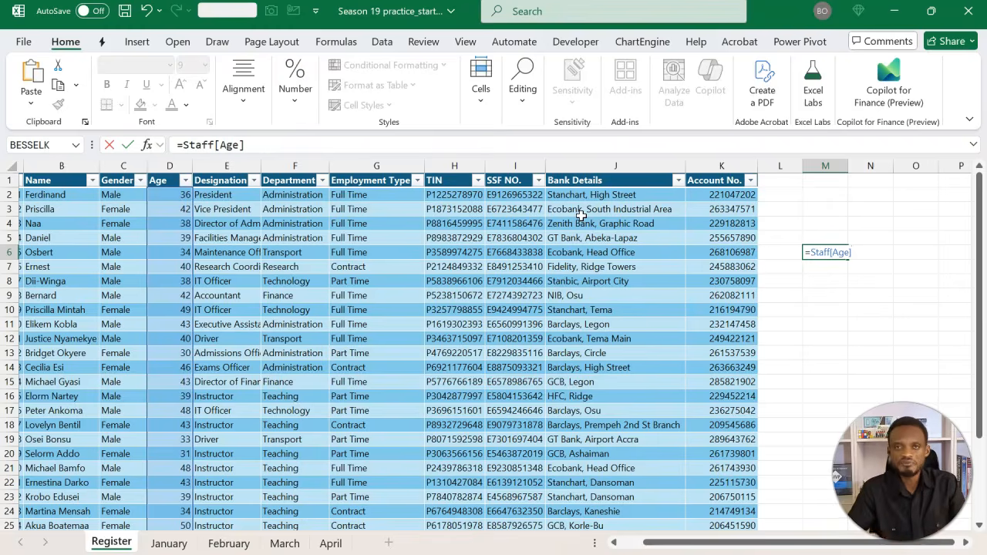
pyautogui.press('Escape')
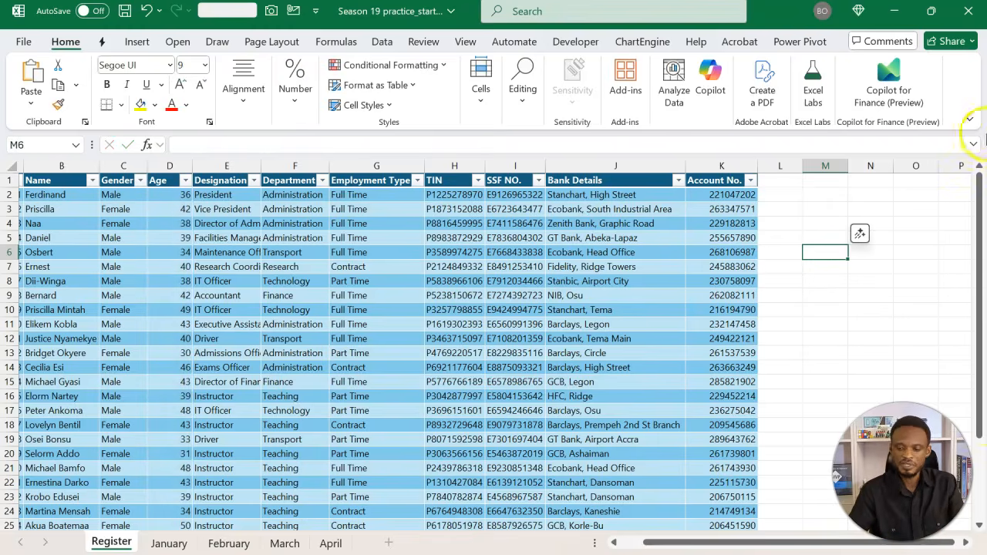
# Calculate the average staff age in cell M6 with the formula =AVERAGE(Staff[Age])
pyautogui.hscroll(2, 656, 375)
pyautogui.scroll(-1, 656, 375)
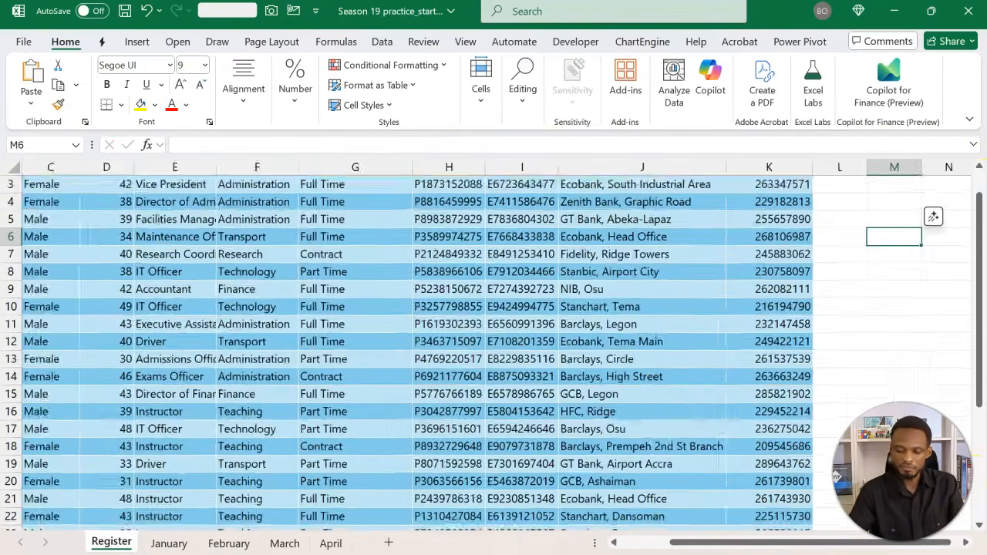
pyautogui.scroll(2, 659, 376)
pyautogui.hscroll(2, 659, 376)
pyautogui.scroll(1, 659, 376)
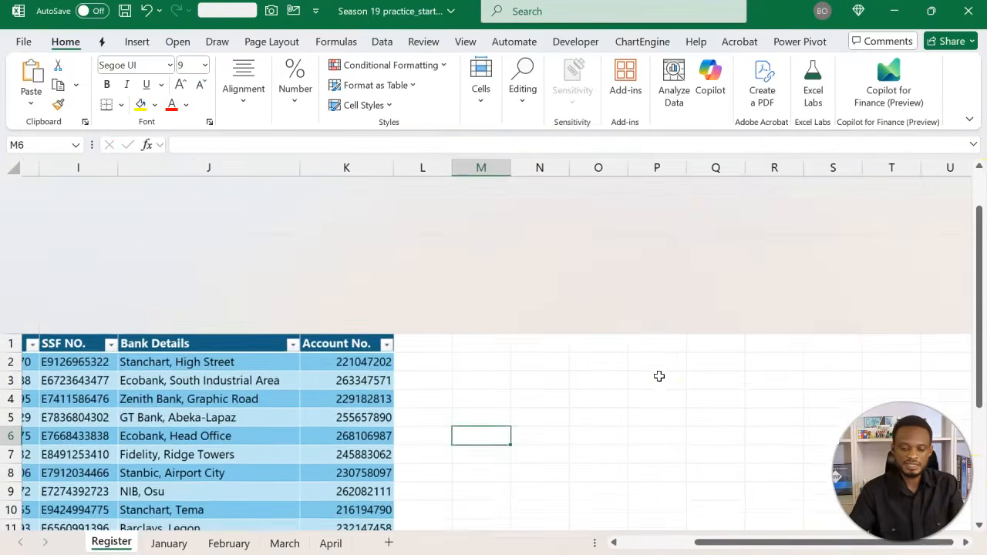
pyautogui.write('=')
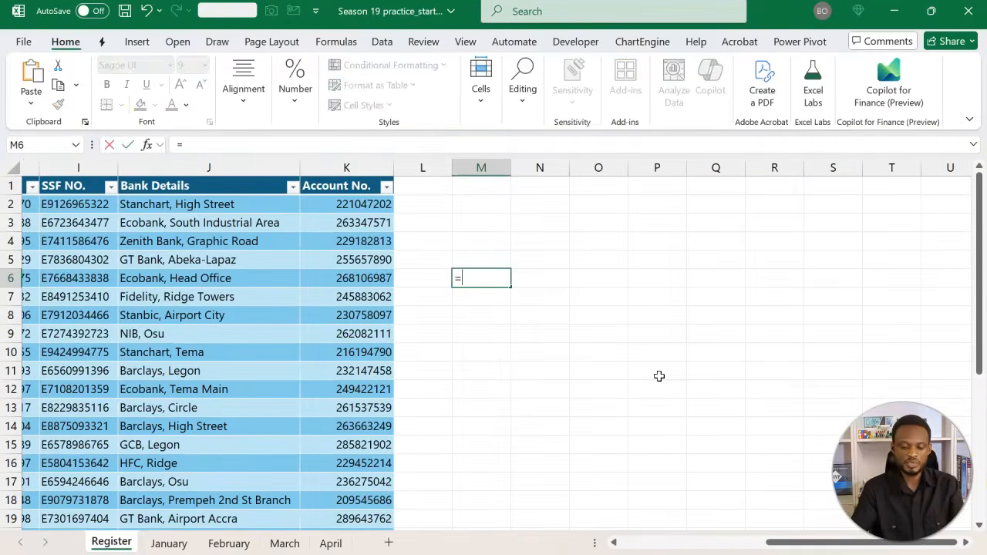
pyautogui.write('aver')
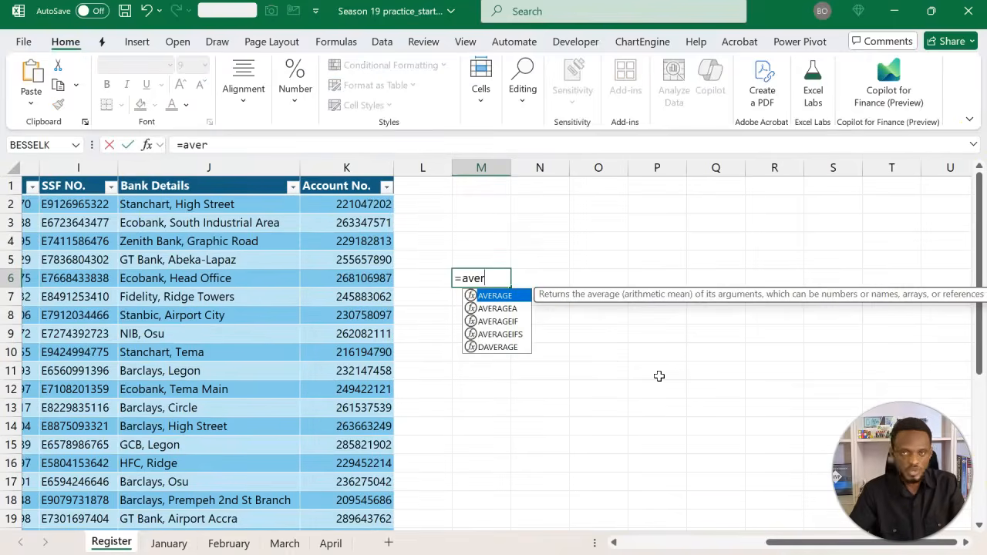
pyautogui.press('Tab')
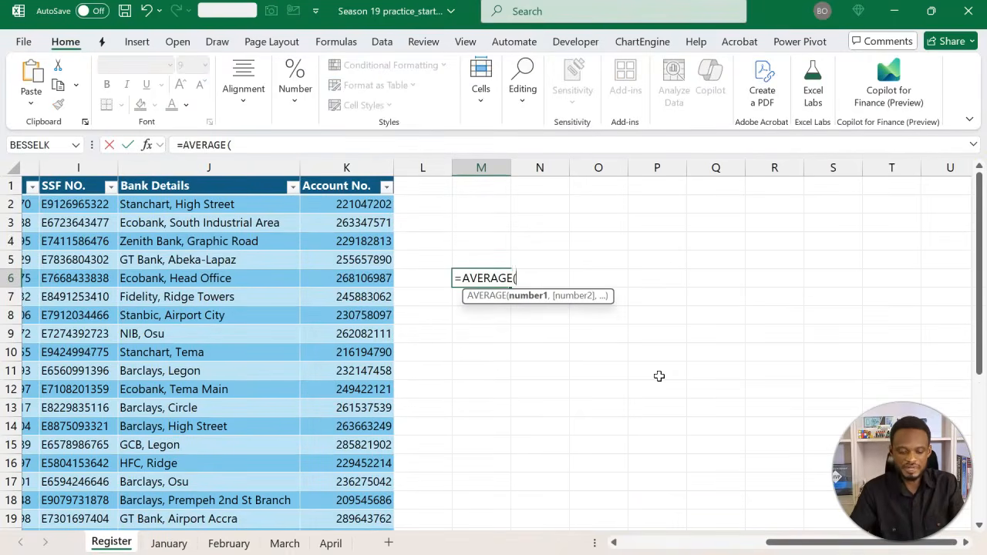
pyautogui.write('st')
pyautogui.press('Tab')
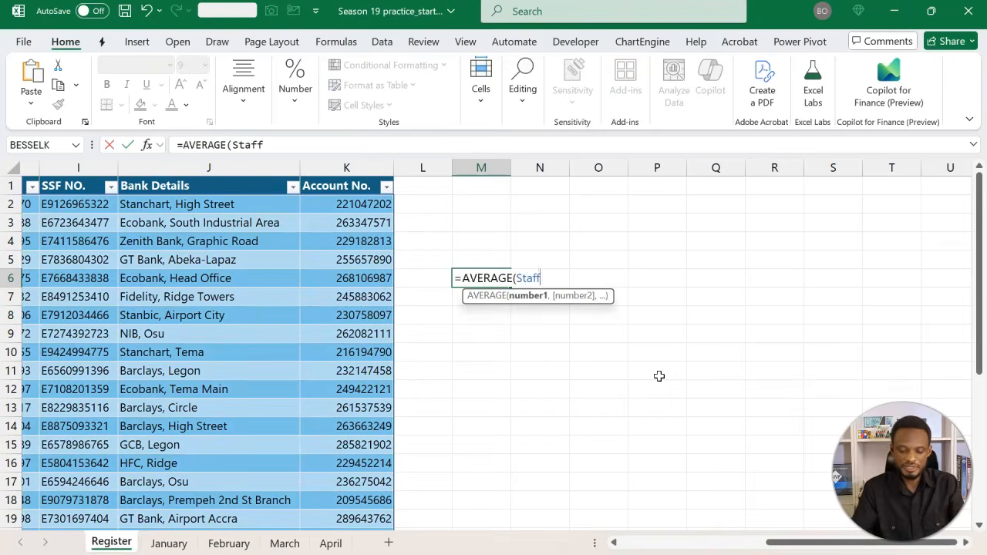
pyautogui.write('[')
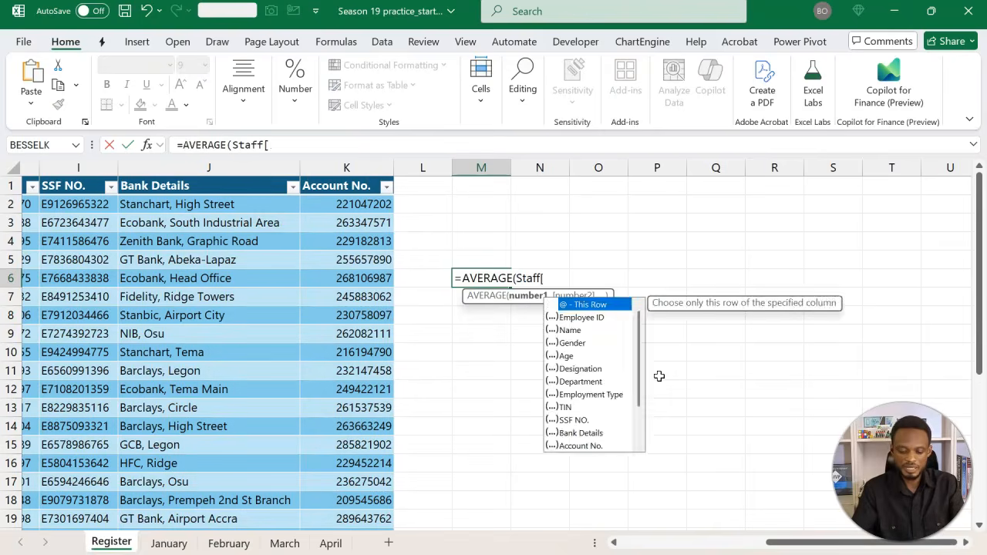
pyautogui.write('ag')
pyautogui.press('Tab')
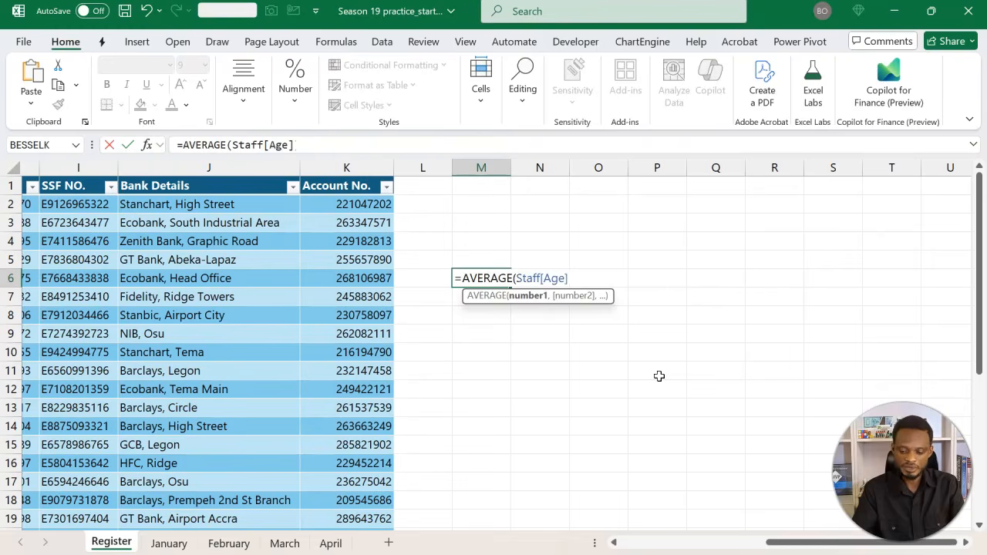
pyautogui.write(')')
pyautogui.press('Return')
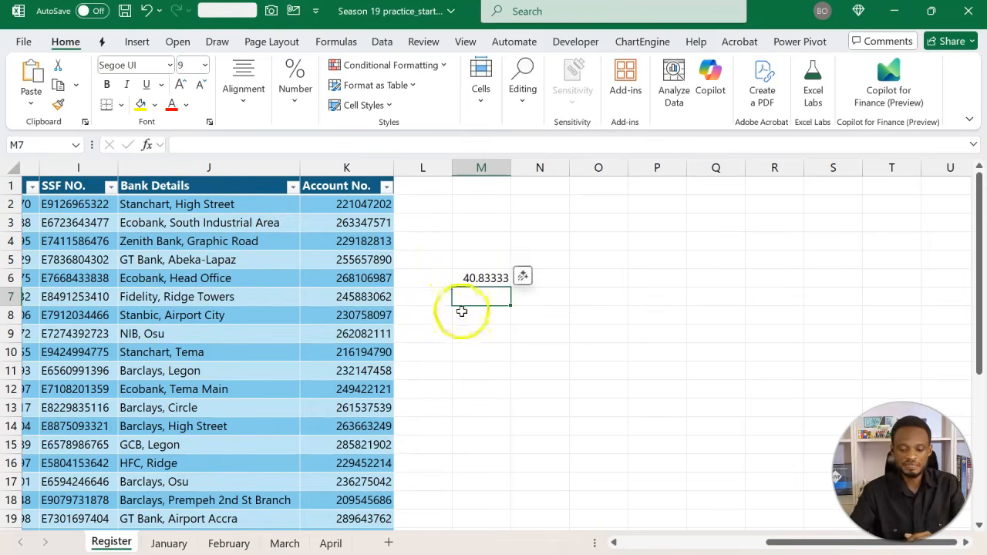
# Add a new worksheet and calculate the average staff age in its cell C7 with =AVERAGE(Staff[Age])
pyautogui.click(390, 542)
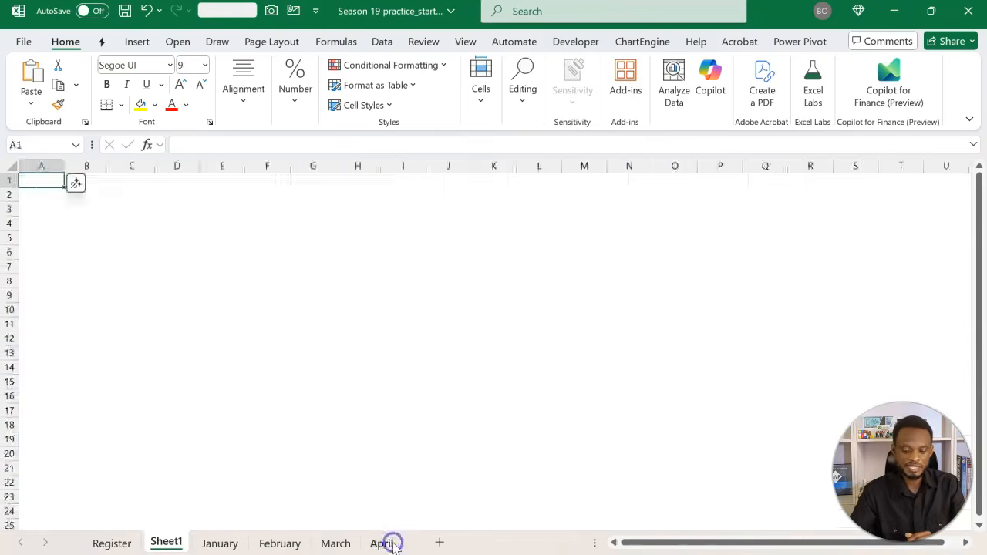
pyautogui.click(207, 322)
pyautogui.write('=aver')
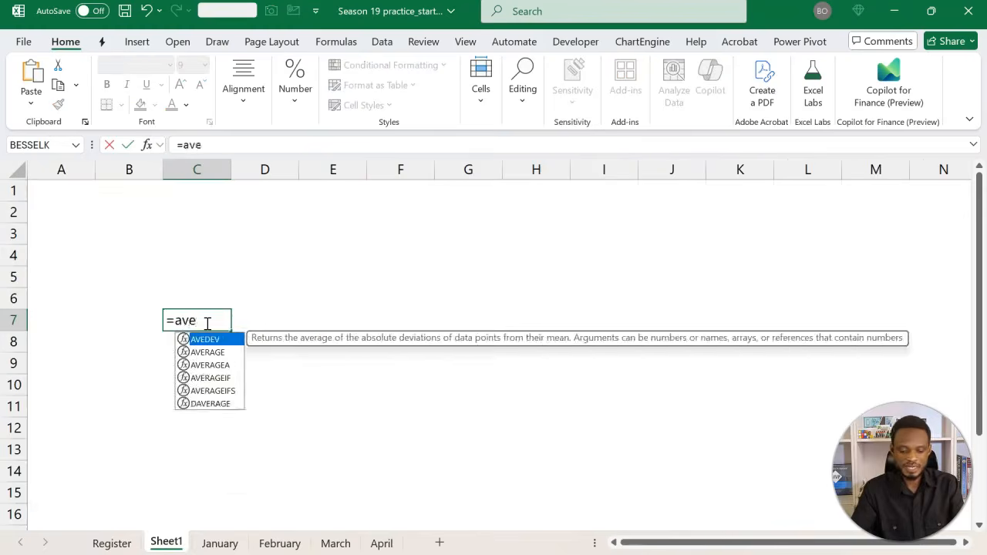
pyautogui.press('Tab')
pyautogui.write('Staff[a')
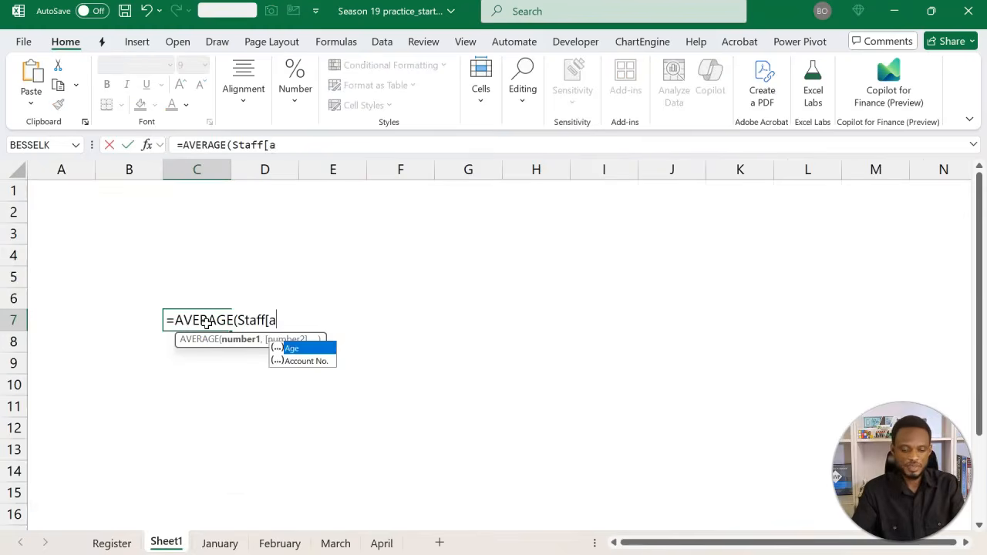
pyautogui.press('Tab')
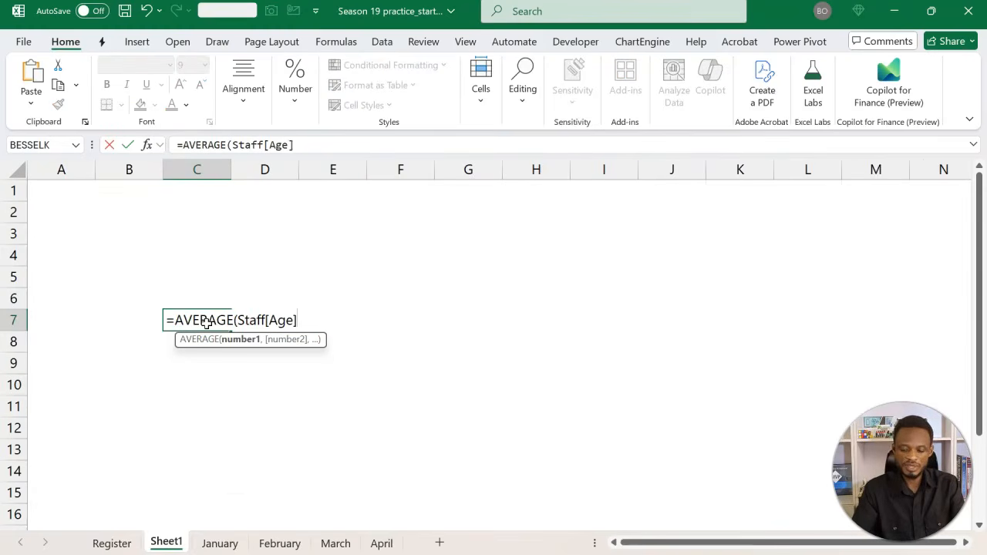
pyautogui.write(')')
pyautogui.press('Return')
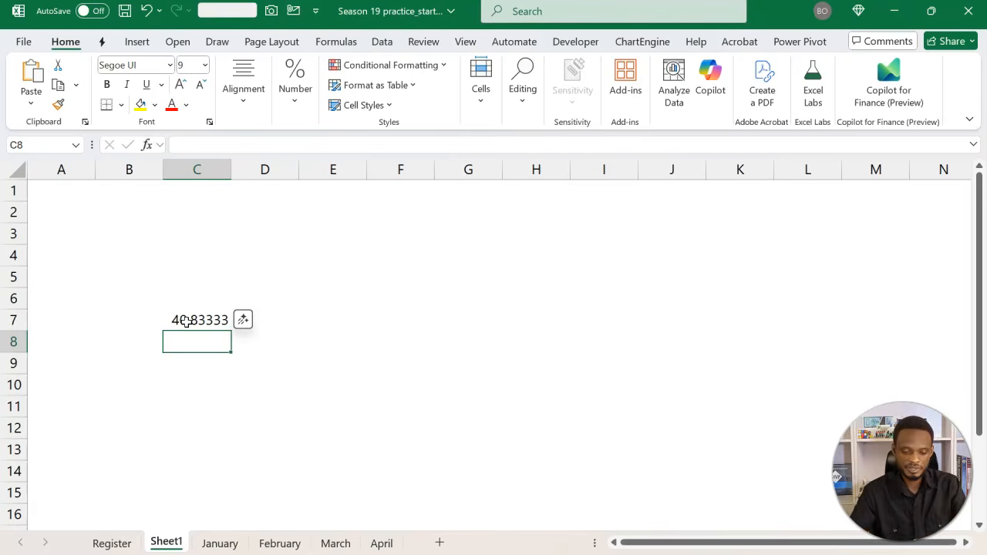
# Return to the Register sheet and inspect the average age formula in cell M6
pyautogui.click(134, 543)
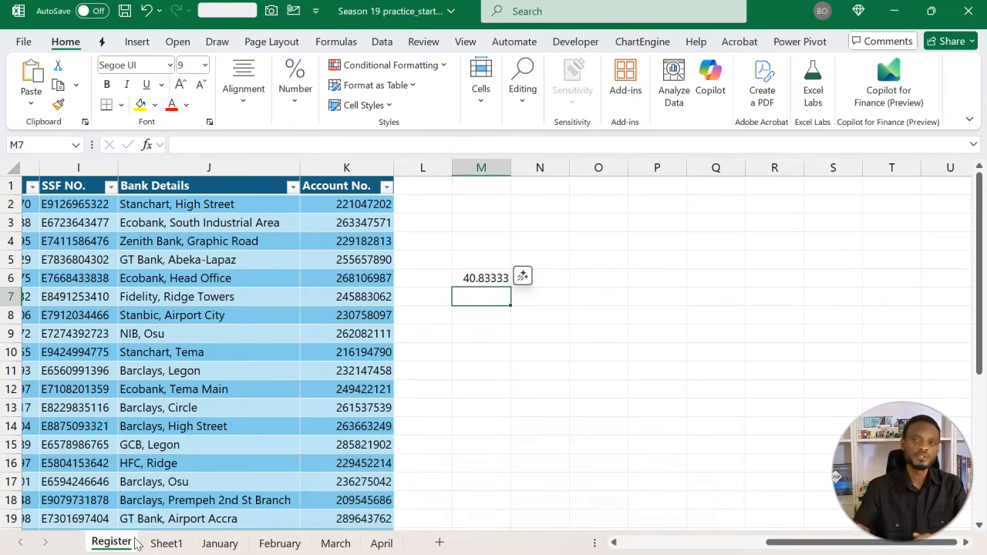
pyautogui.click(312, 388)
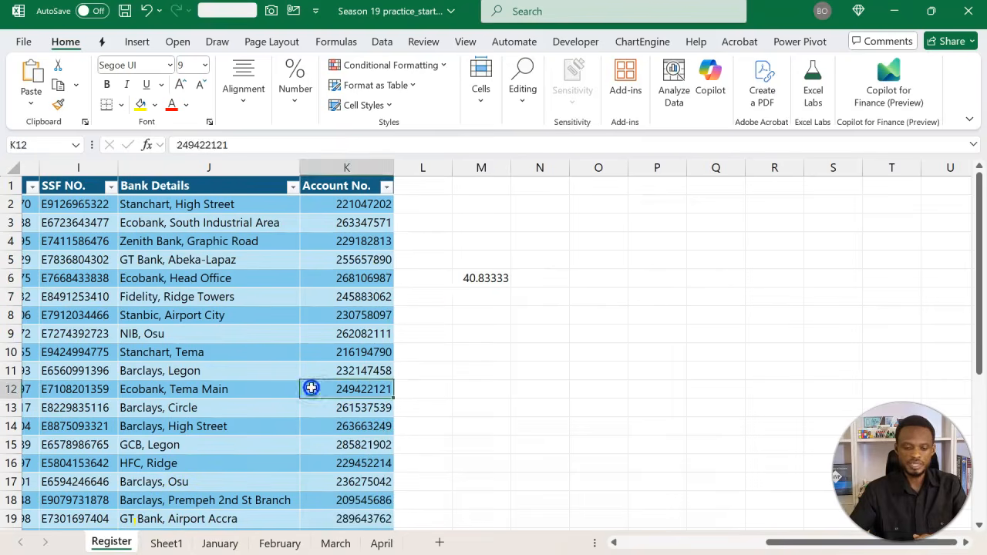
pyautogui.click(485, 283)
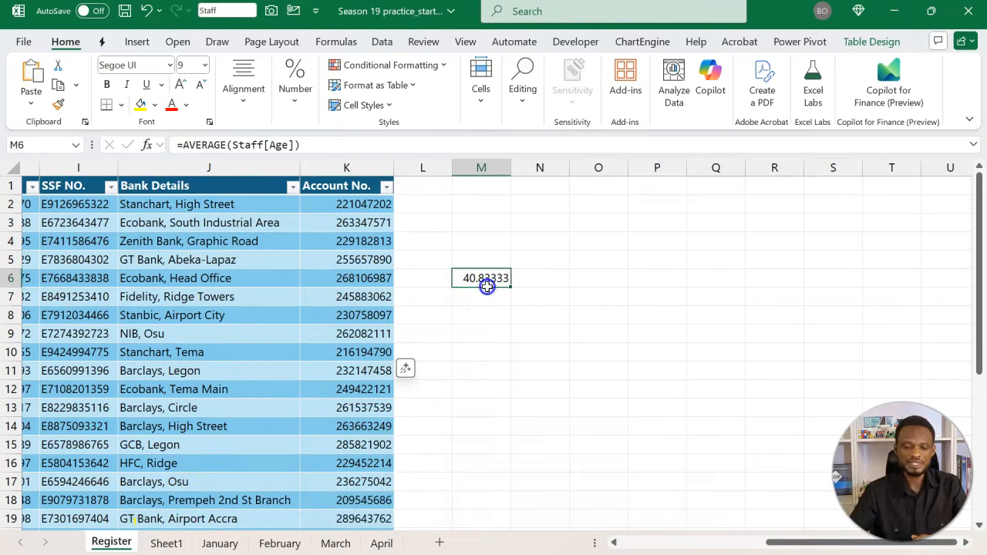
# Add a new blank row at the end of the staff table, continuing from its last cell K31
pyautogui.hscroll(-5, 488, 289)
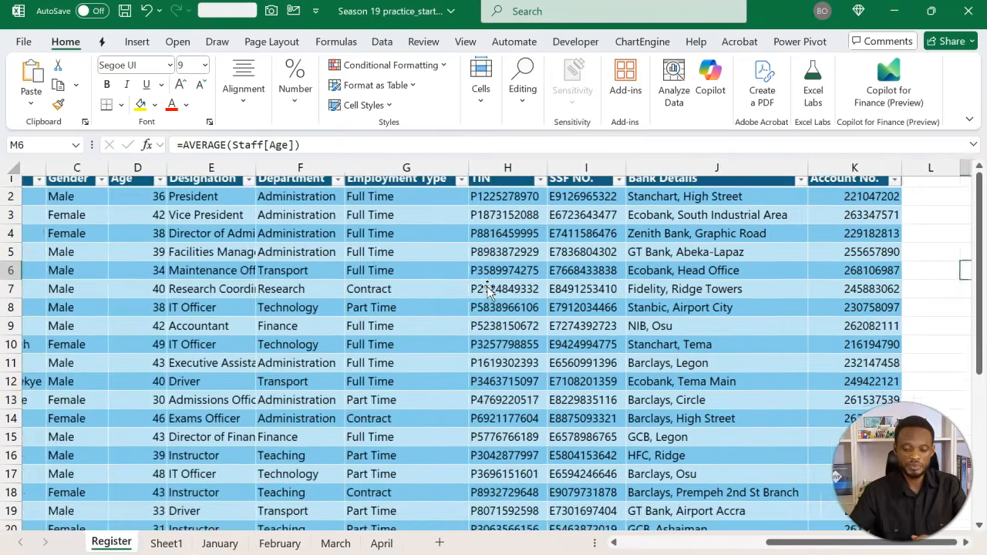
pyautogui.scroll(-6, 488, 289)
pyautogui.scroll(-6, 487, 289)
pyautogui.scroll(6, 487, 289)
pyautogui.hscroll(-1, 487, 289)
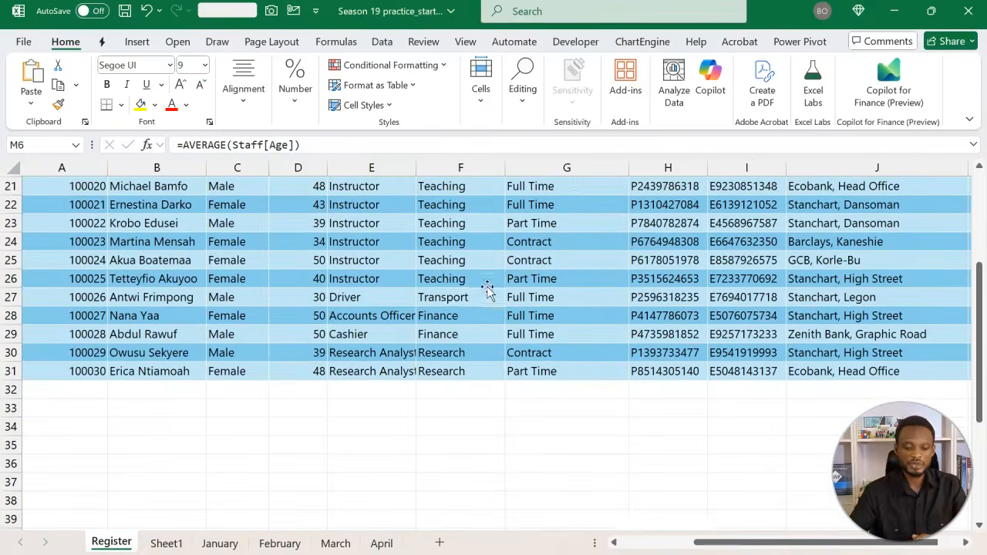
pyautogui.click(332, 333)
pyautogui.hscroll(6, 319, 350)
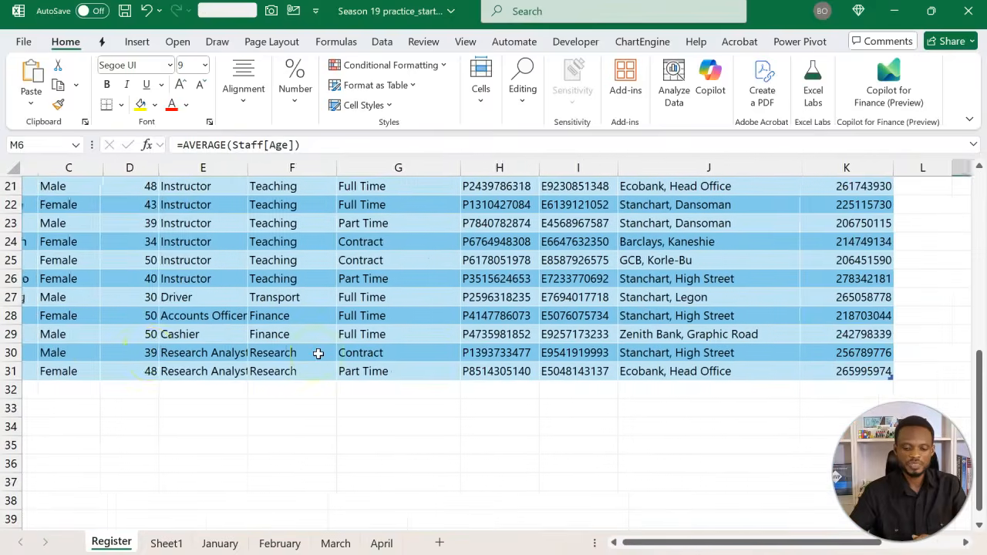
pyautogui.click(689, 375)
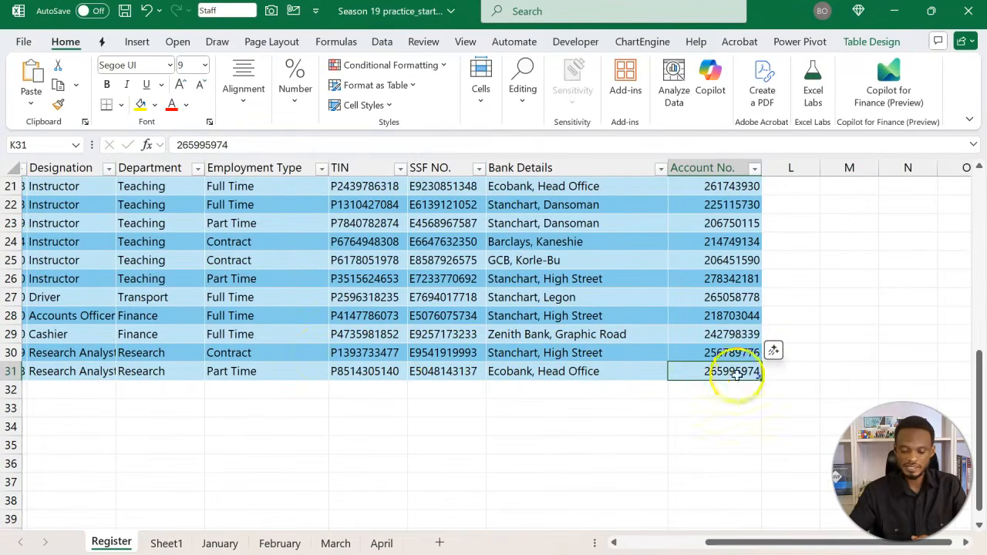
pyautogui.press('Tab')
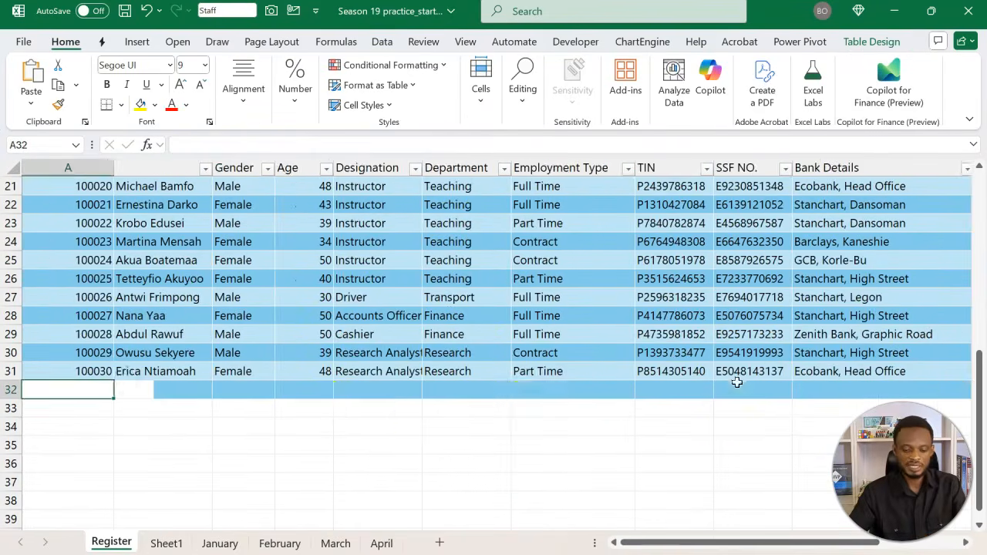
pyautogui.click(244, 417)
pyautogui.click(198, 390)
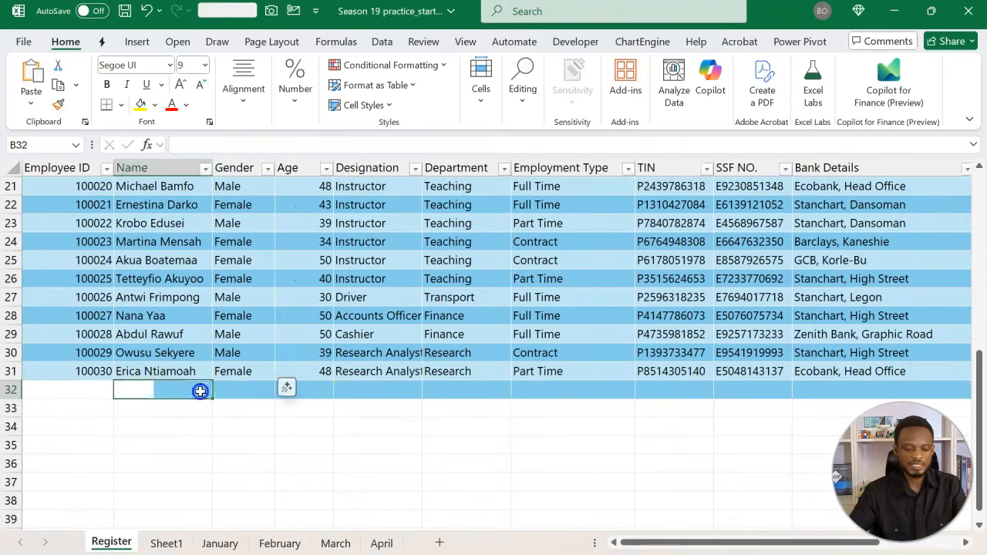
pyautogui.press('Down')
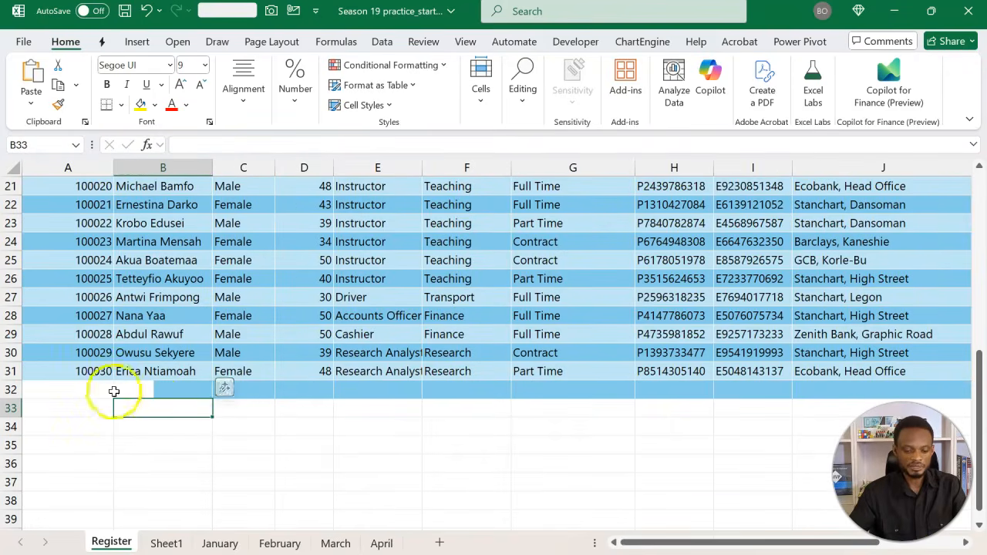
# Fill the employee ID from the row above into cell A32 and change it to the next sequential ID
pyautogui.click(100, 391)
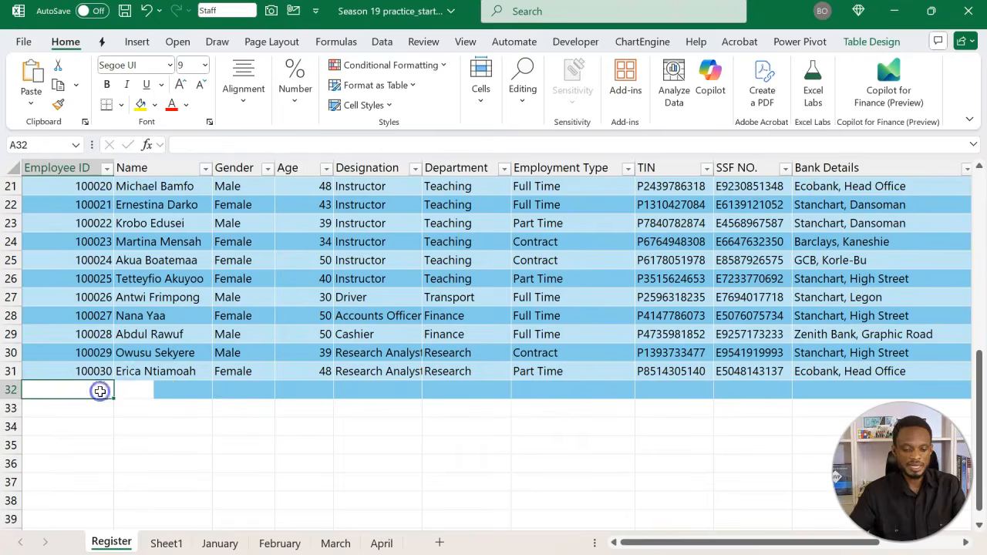
pyautogui.hotkey('ctrl', 'd')
pyautogui.doubleClick(108, 391)
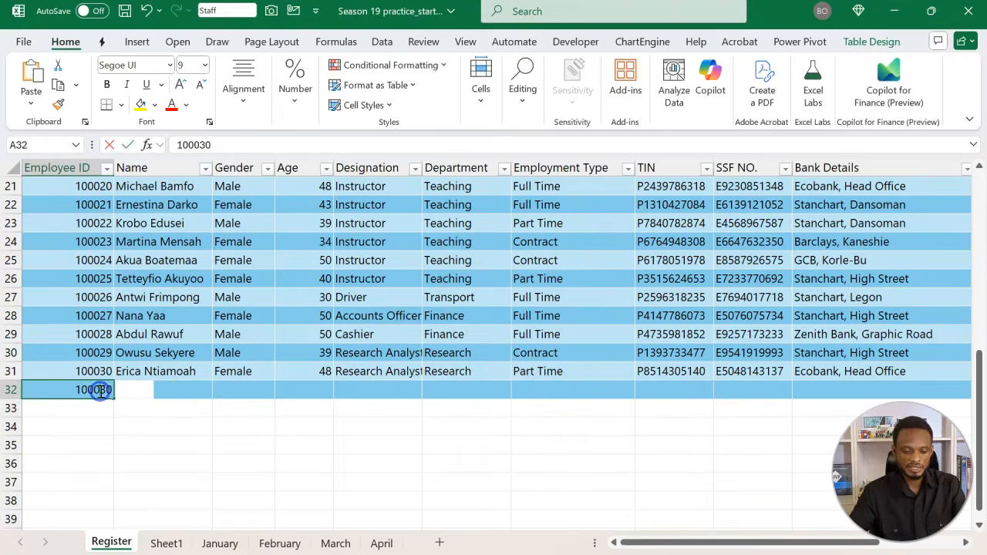
pyautogui.press('BackSpace')
pyautogui.write('1')
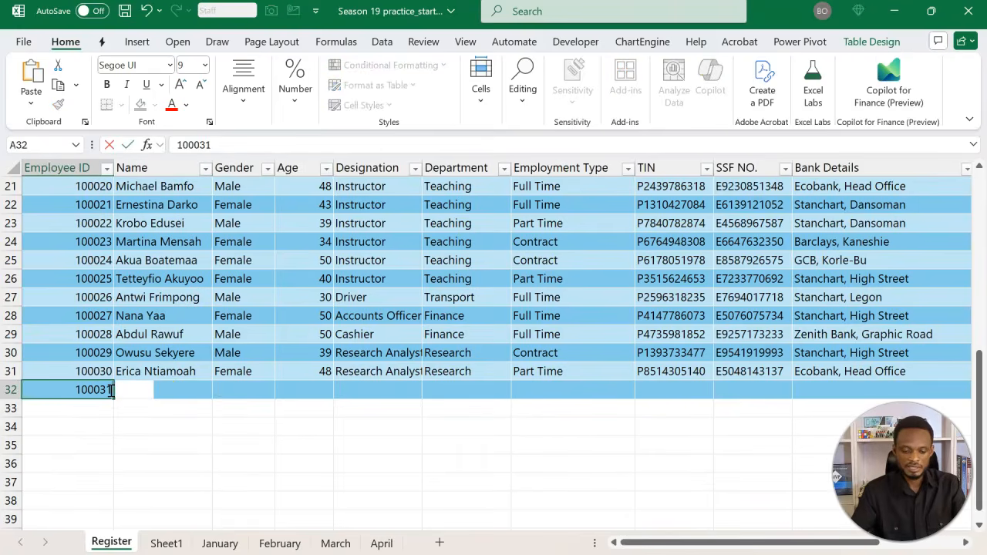
pyautogui.press('Tab')
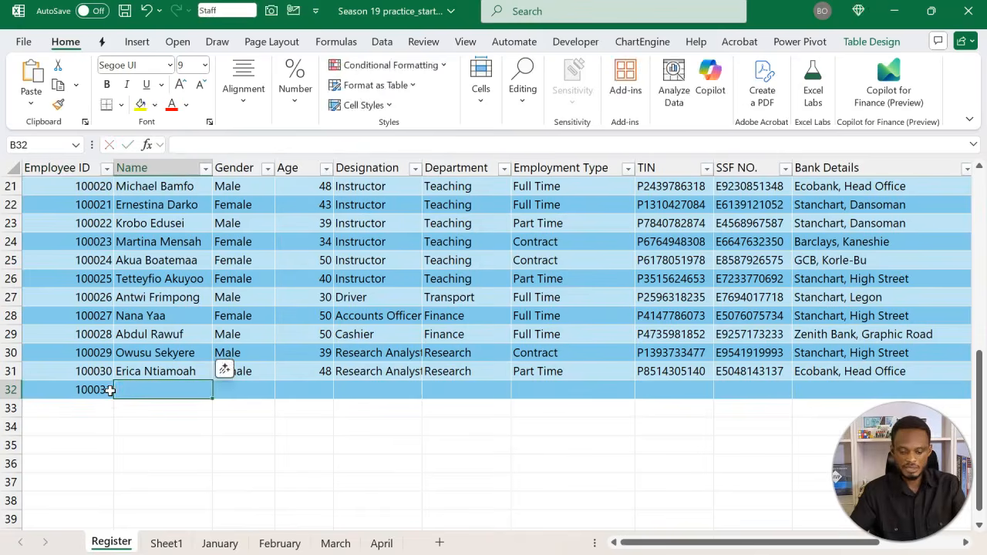
# Complete the new employee's name in row 32, with gender Male and age 90
pyautogui.write('Ber')
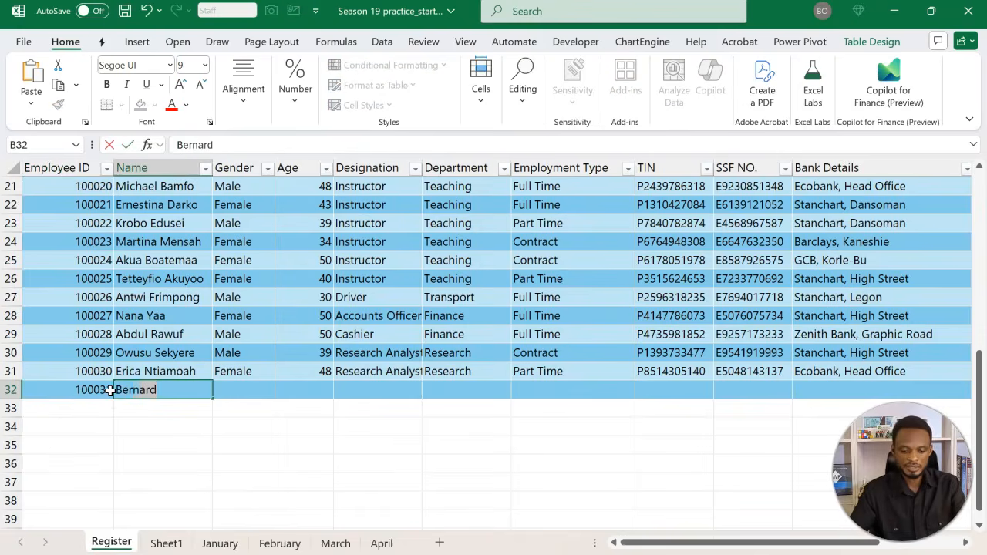
pyautogui.press('Tab')
pyautogui.write('Male')
pyautogui.press('Tab')
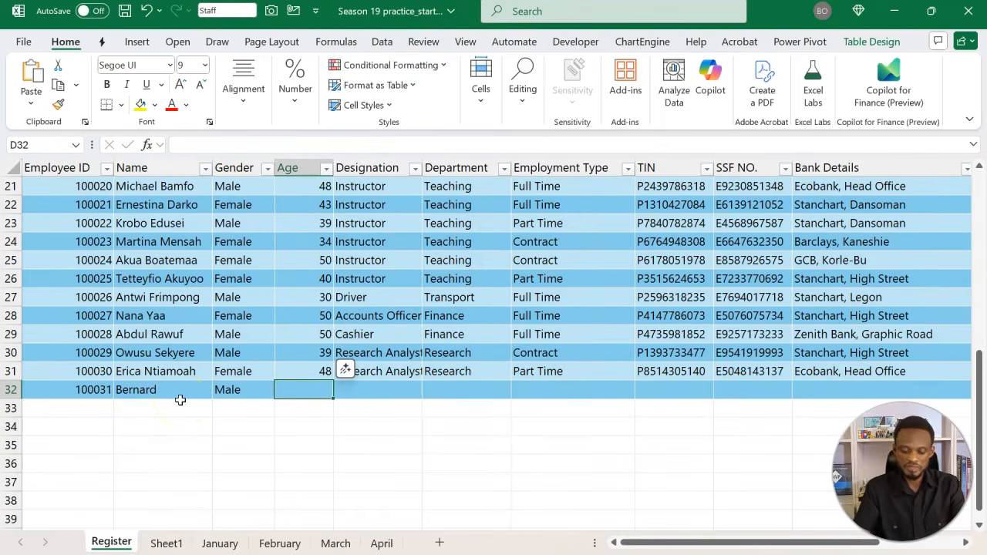
pyautogui.write('90')
pyautogui.press('Return')
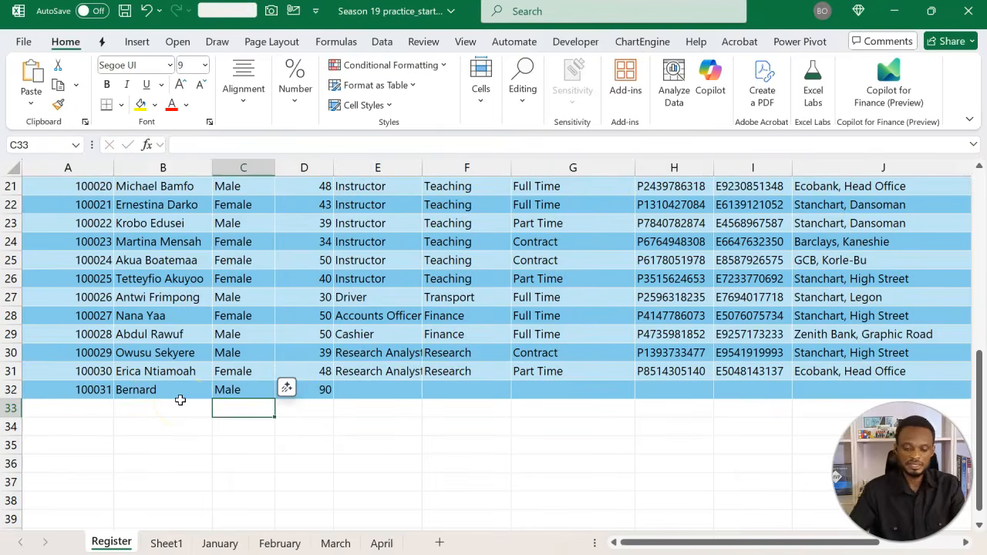
# Check the average age in cell M6 after the added row and inspect its formula
pyautogui.hscroll(2, 376, 379)
pyautogui.scroll(7, 378, 379)
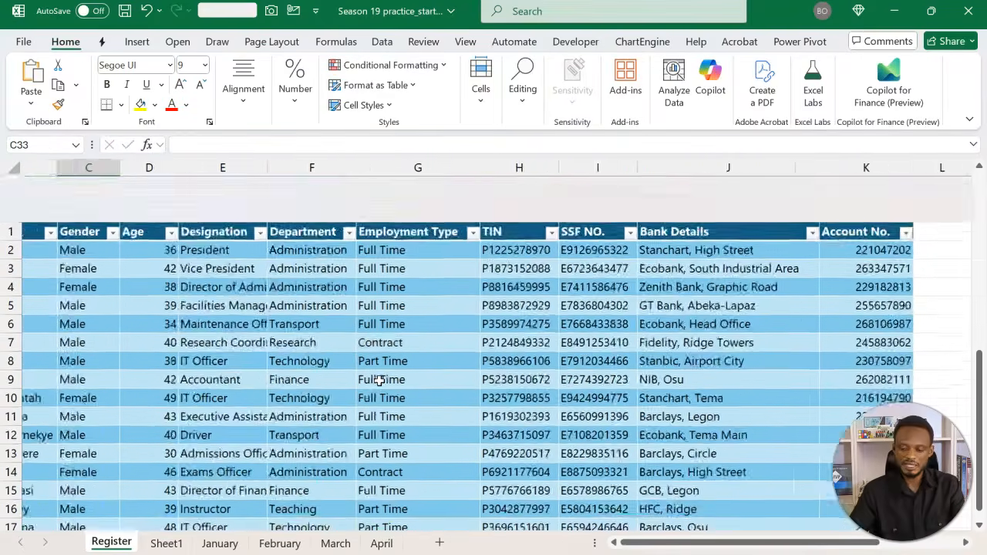
pyautogui.hscroll(5, 379, 380)
pyautogui.click(606, 279)
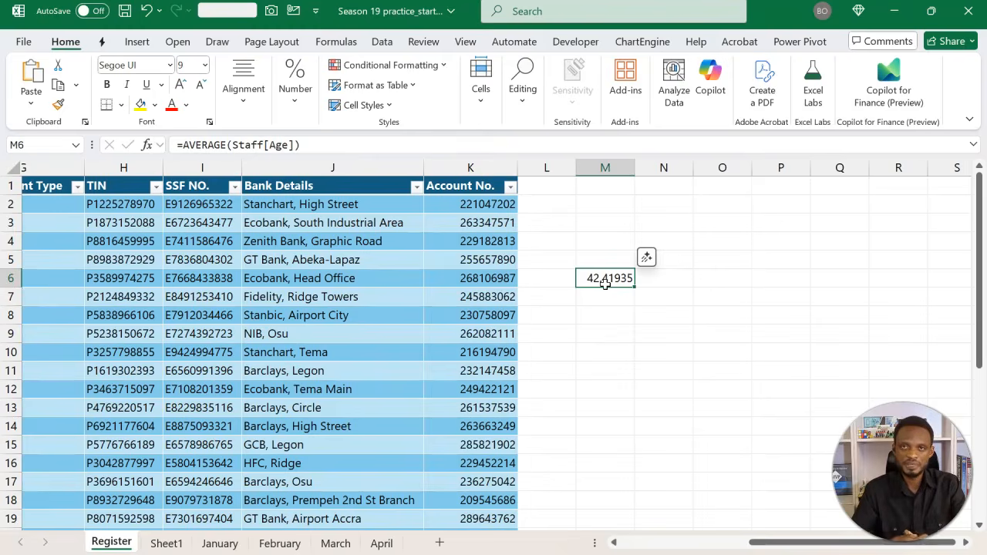
pyautogui.doubleClick(605, 281)
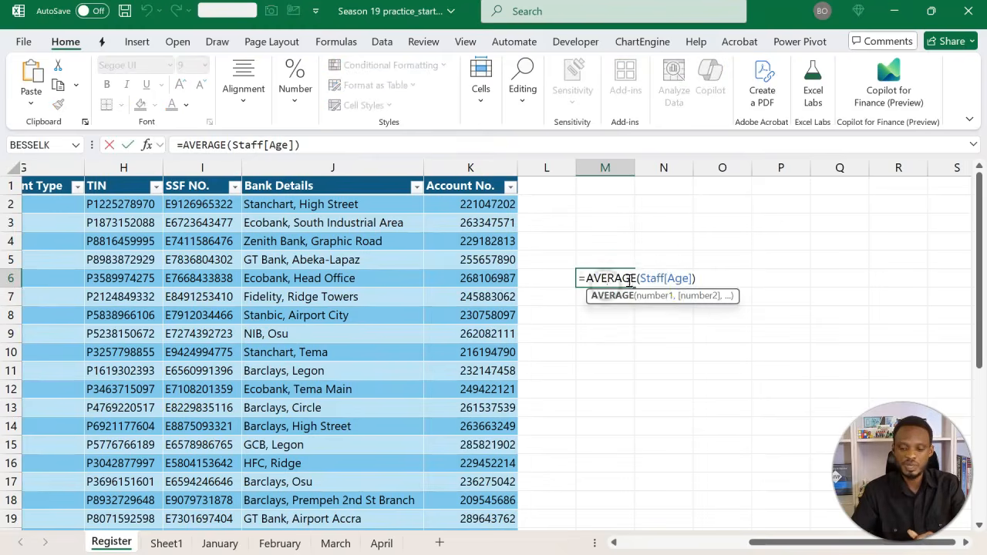
pyautogui.click(664, 282)
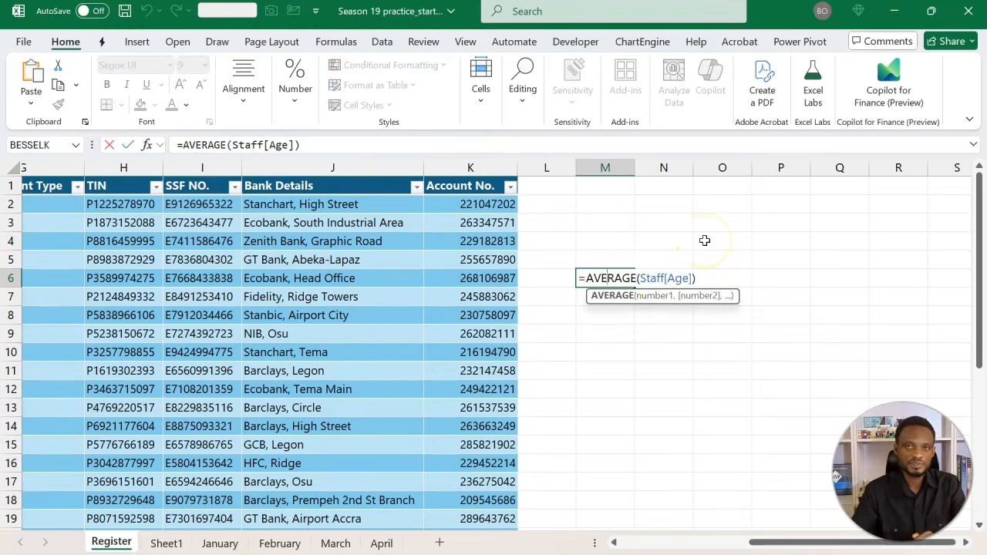
pyautogui.hotkey('ctrl', 'Return')
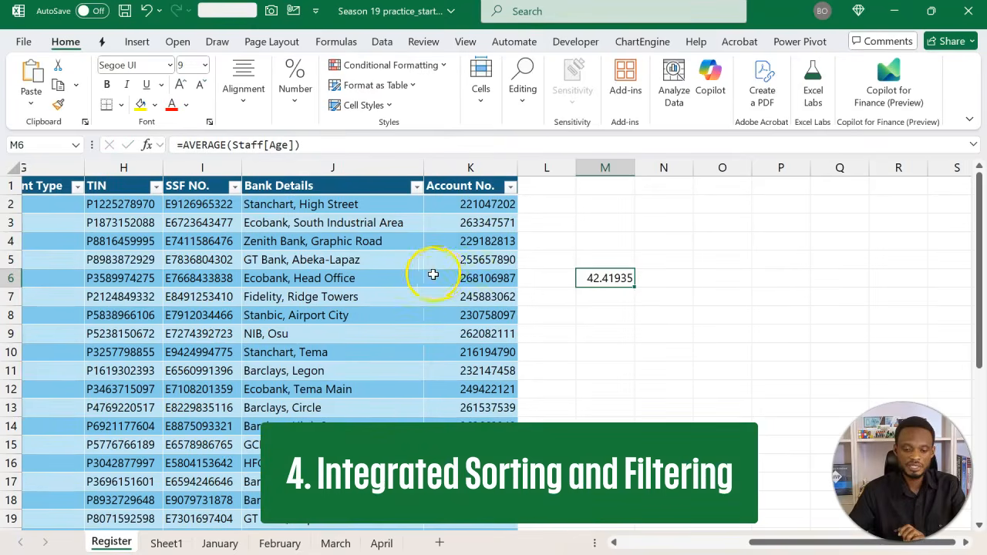
# Filter the Gender column to show only Female staff, and clear the filter again
pyautogui.hscroll(-5, 434, 270)
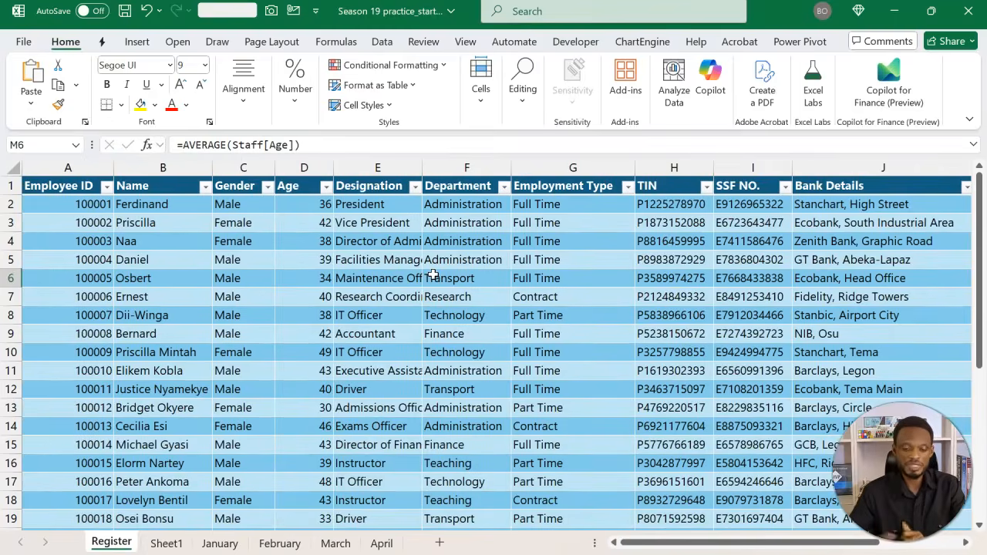
pyautogui.click(297, 185)
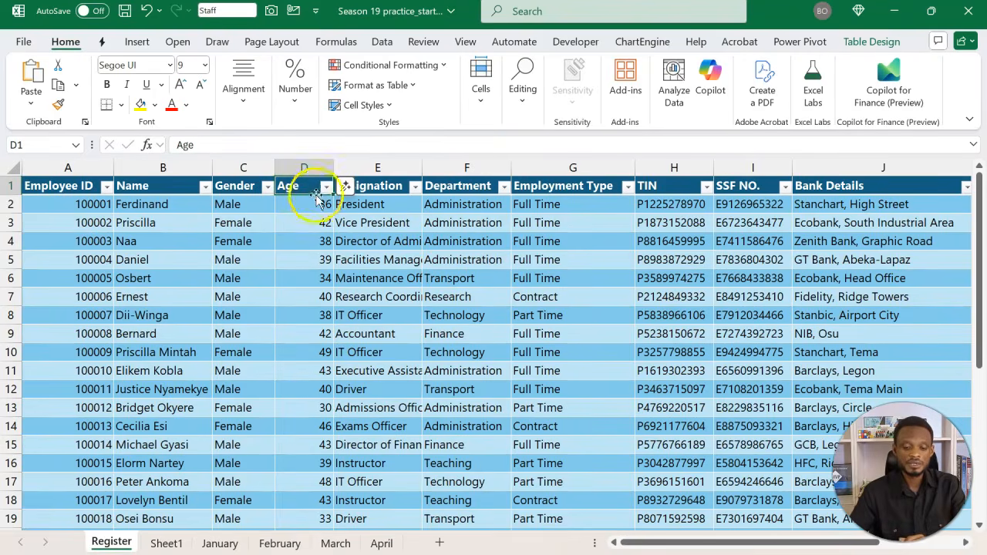
pyautogui.click(267, 185)
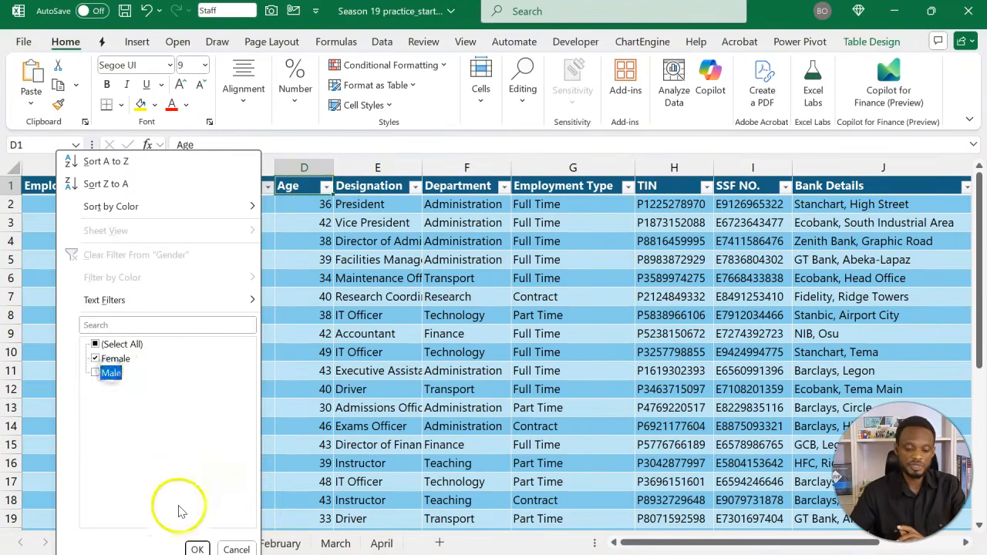
pyautogui.click(197, 549)
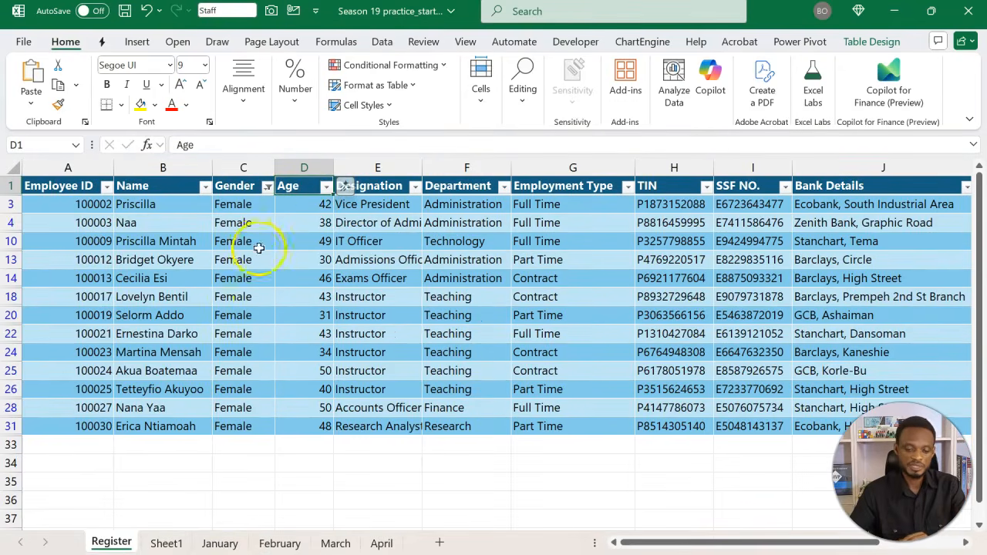
pyautogui.click(266, 188)
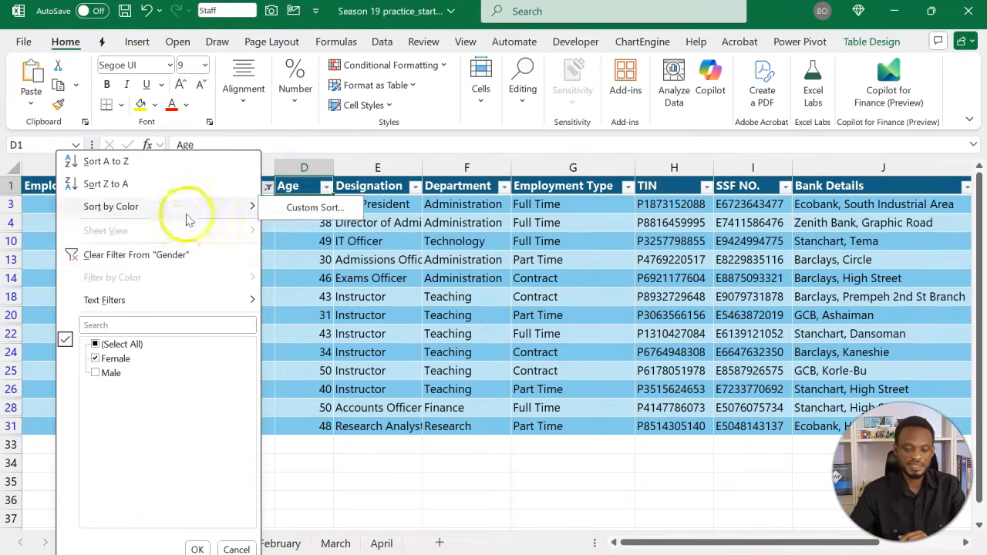
pyautogui.click(176, 255)
# Sort the staff table by Gender from A to Z, and re-sort it from Z to A
pyautogui.click(246, 260)
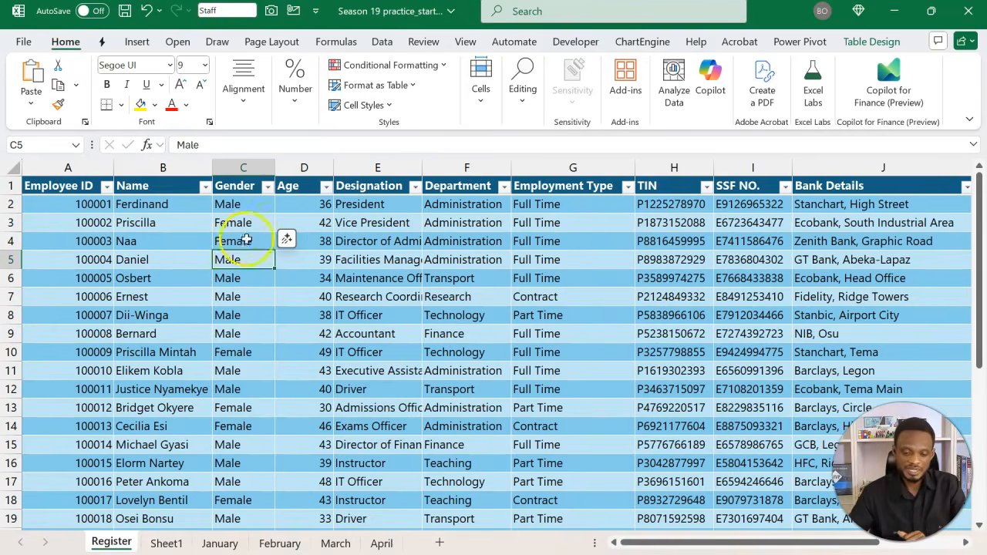
pyautogui.click(382, 41)
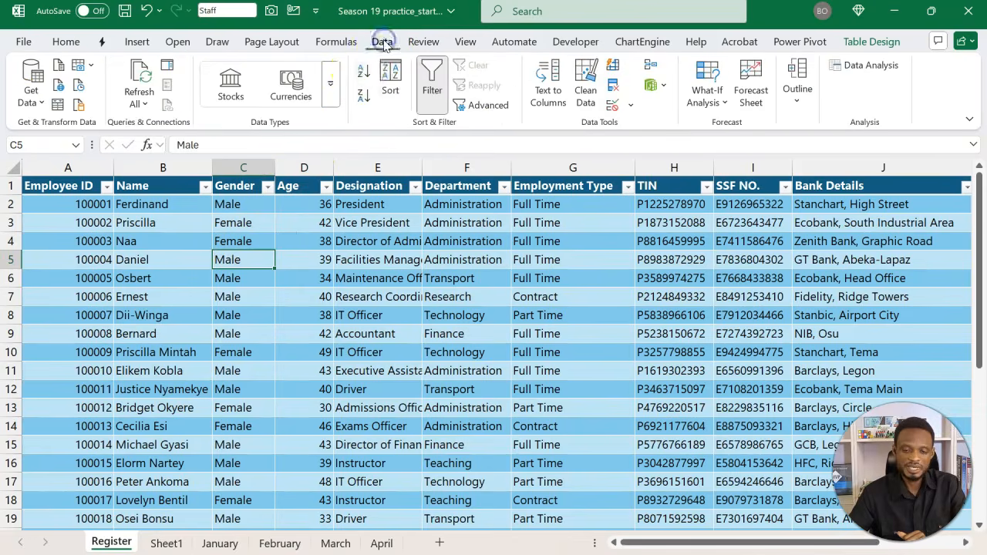
pyautogui.click(363, 77)
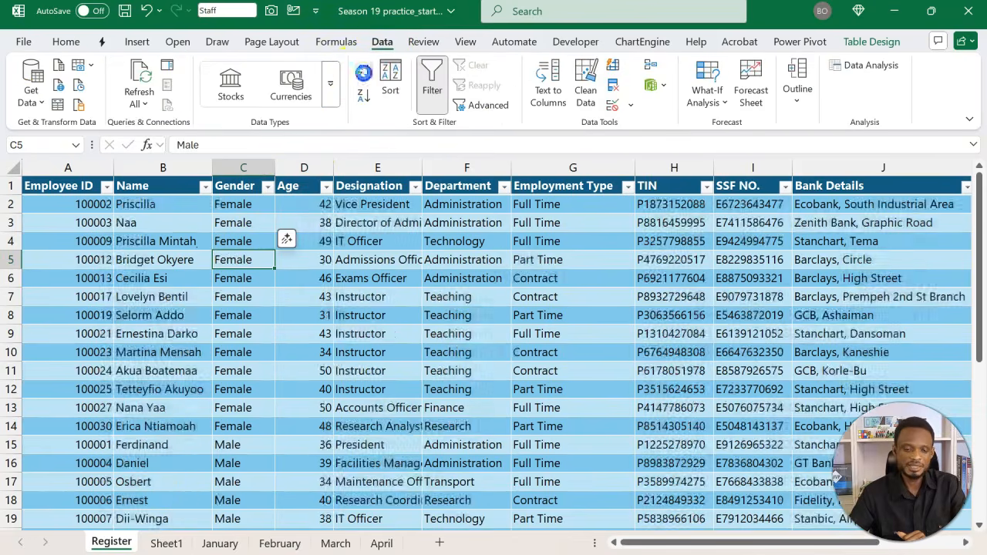
pyautogui.click(364, 104)
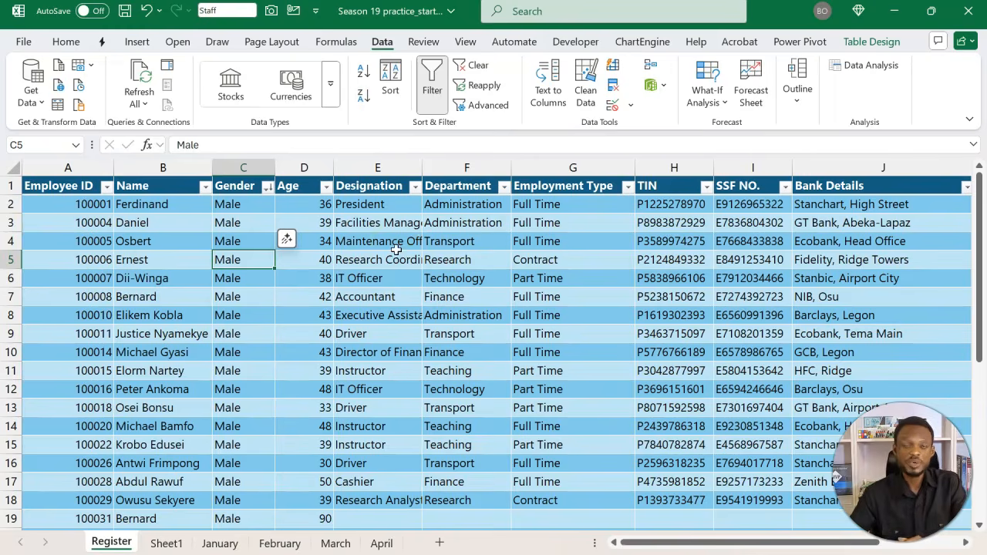
# Move the average age formula from cell M6 to O6 to free space beside the table
pyautogui.hscroll(5, 395, 249)
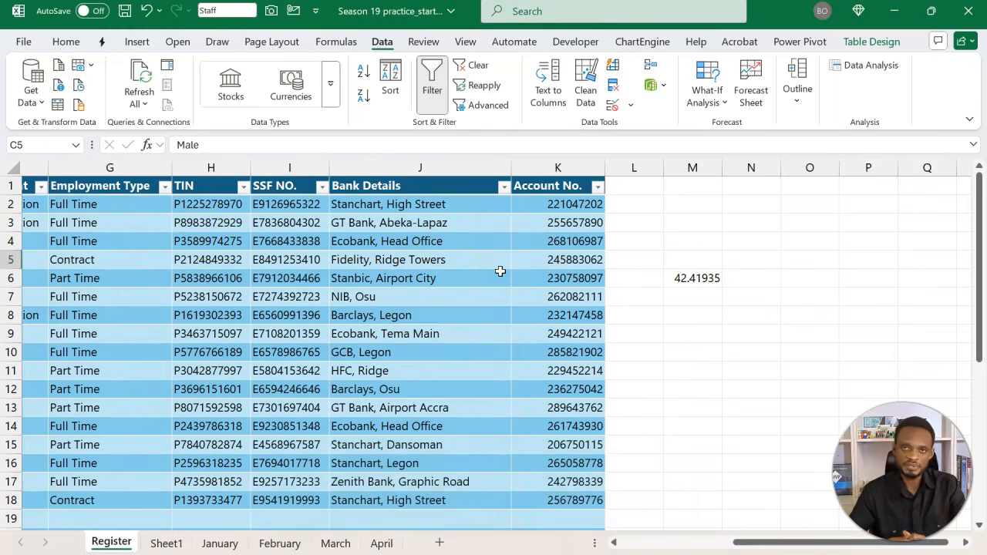
pyautogui.click(690, 278)
pyautogui.hotkey('ctrl', 'x')
pyautogui.press('Right')
pyautogui.press('Right')
pyautogui.hotkey('ctrl', 'v')
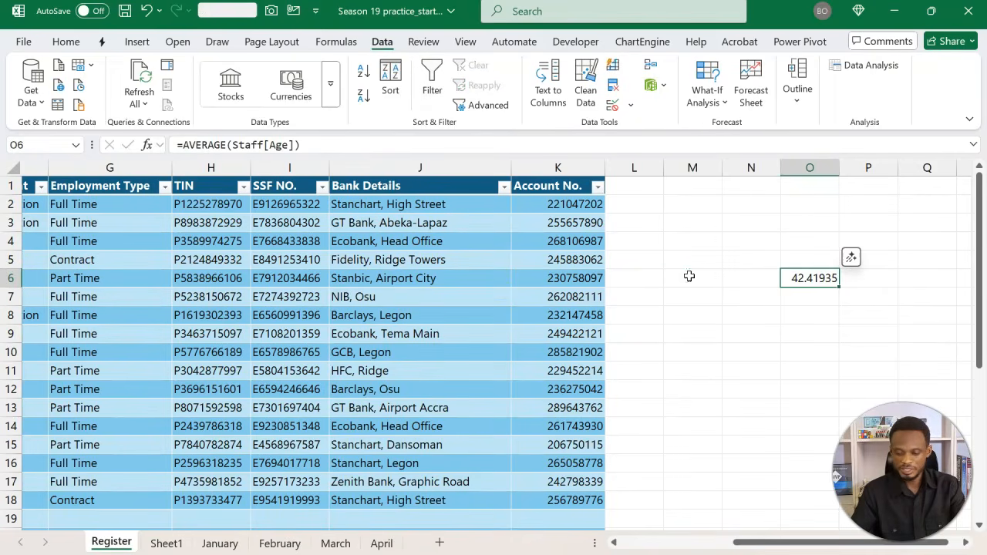
# Add a Location column to the table by entering its header in L1, and widen column L to about double
pyautogui.click(654, 186)
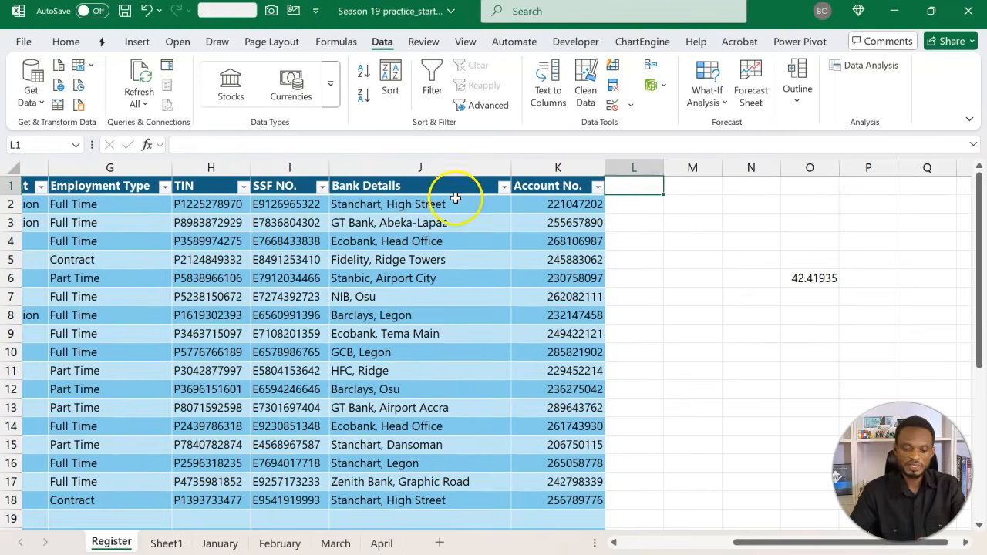
pyautogui.moveTo(451, 202); pyautogui.dragTo(442, 338)
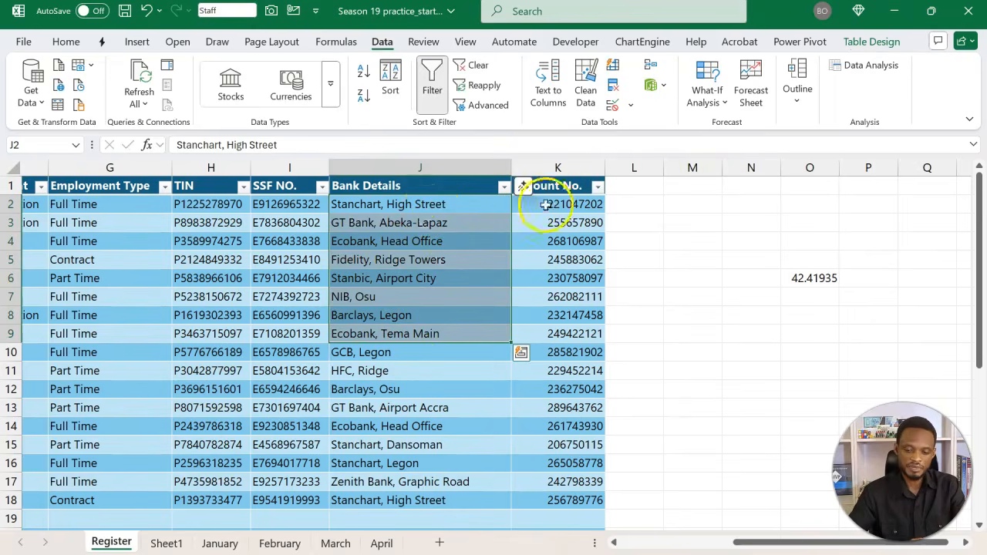
pyautogui.click(629, 191)
pyautogui.write('Location')
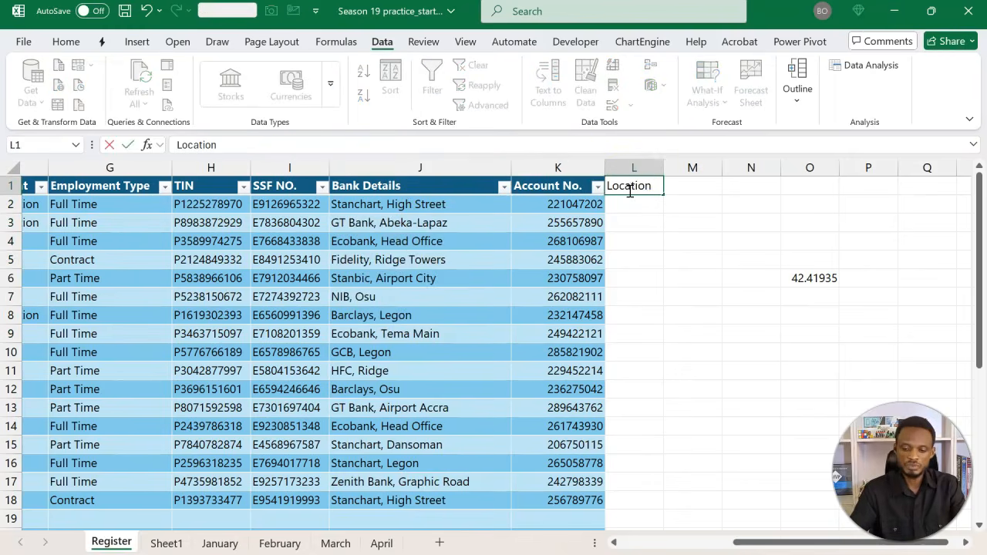
pyautogui.click(630, 192)
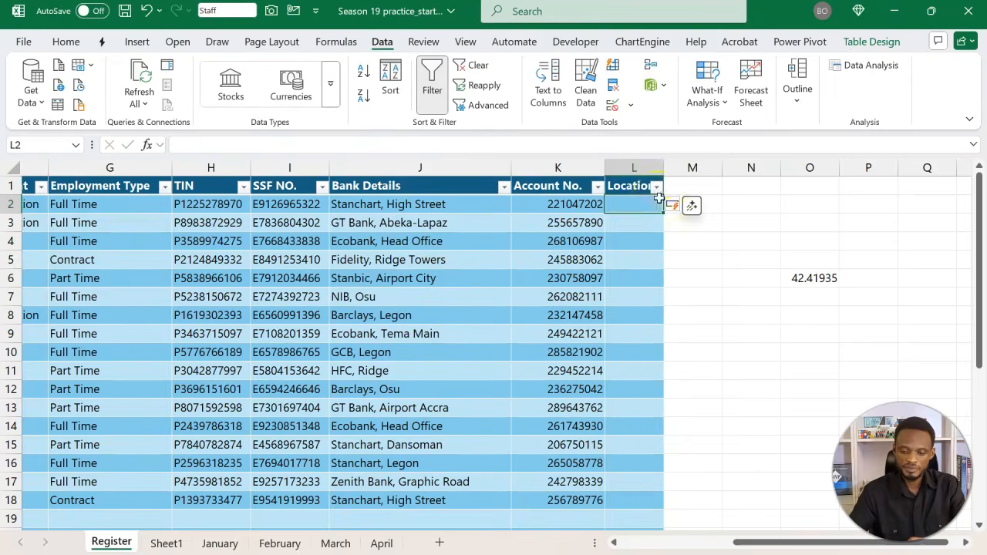
pyautogui.moveTo(663, 167); pyautogui.dragTo(721, 168)
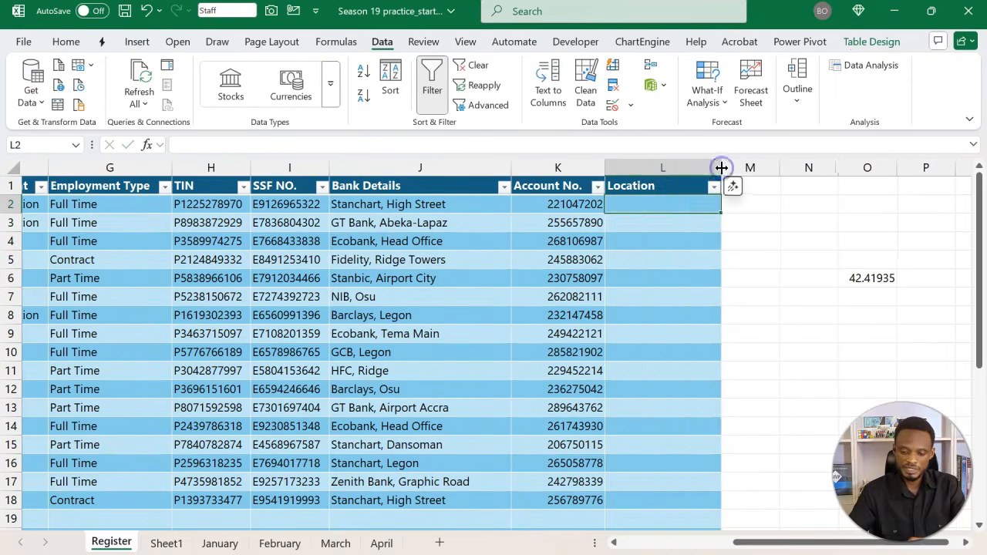
# Enter the formula =TEXTAFTER([@[Bank Details]],", ") in L2 to extract the branch location from the bank details
pyautogui.write('=')
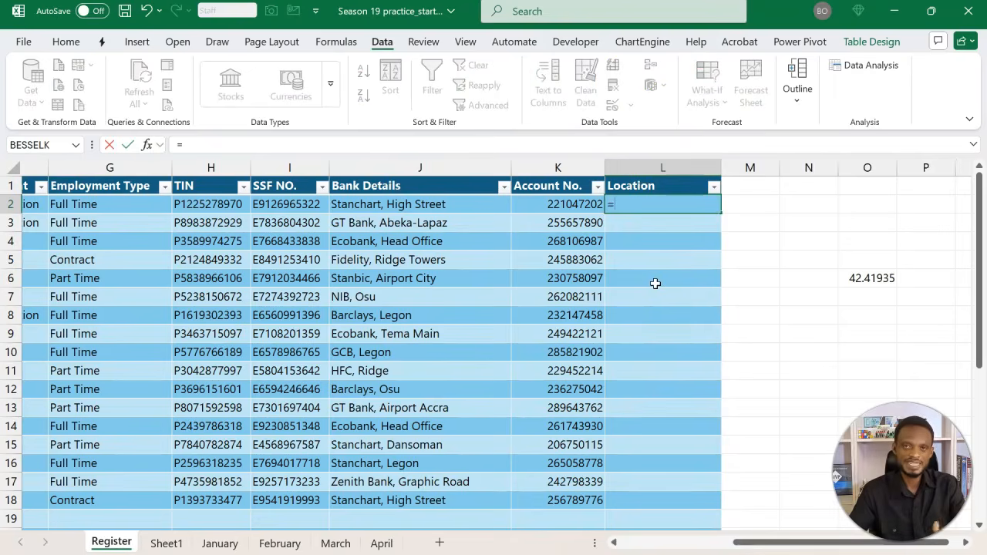
pyautogui.write('tex')
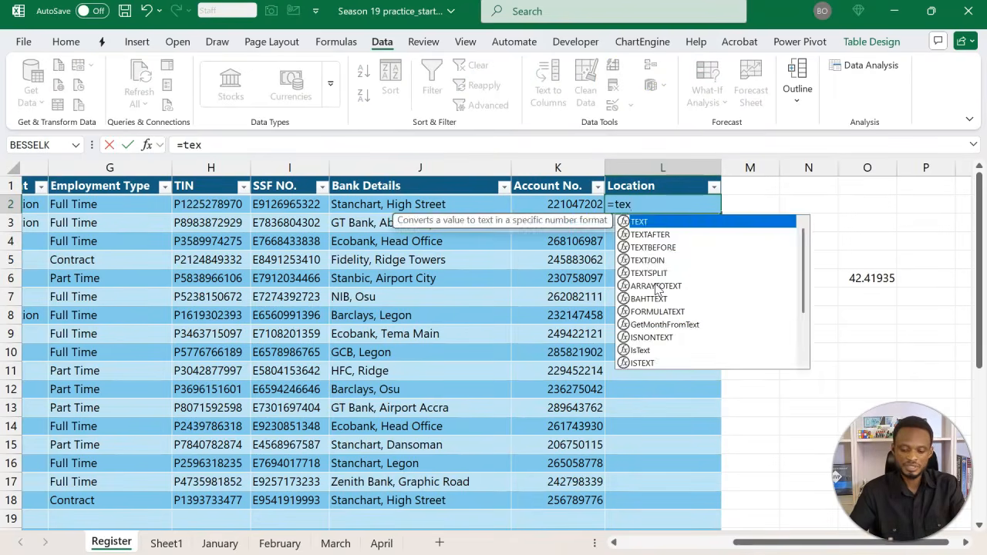
pyautogui.press('Down')
pyautogui.press('Tab')
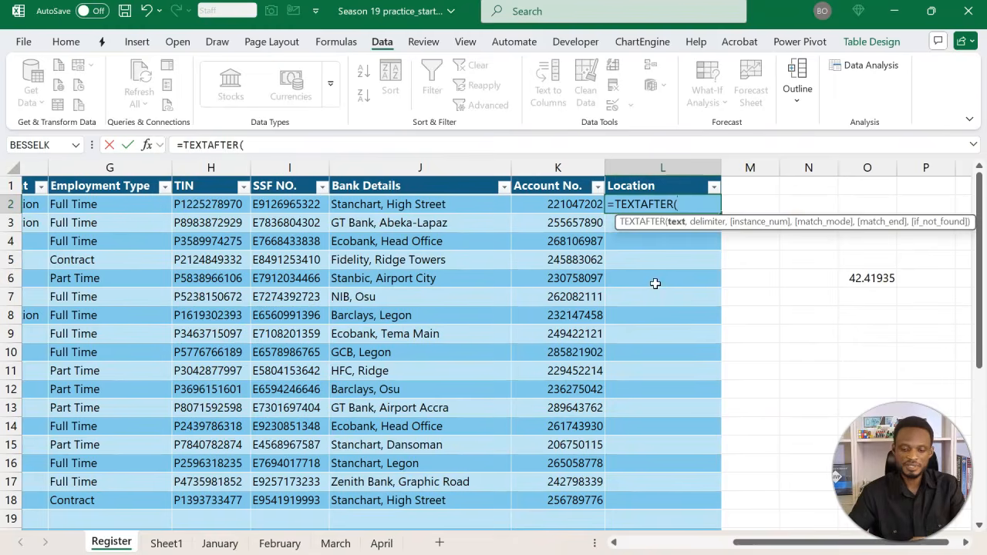
pyautogui.click(440, 205)
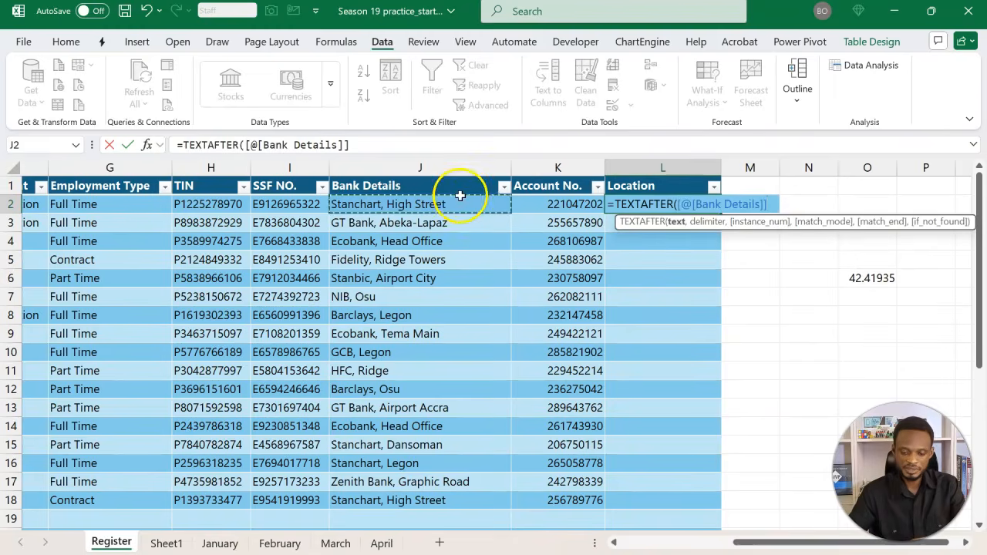
pyautogui.write(',",')
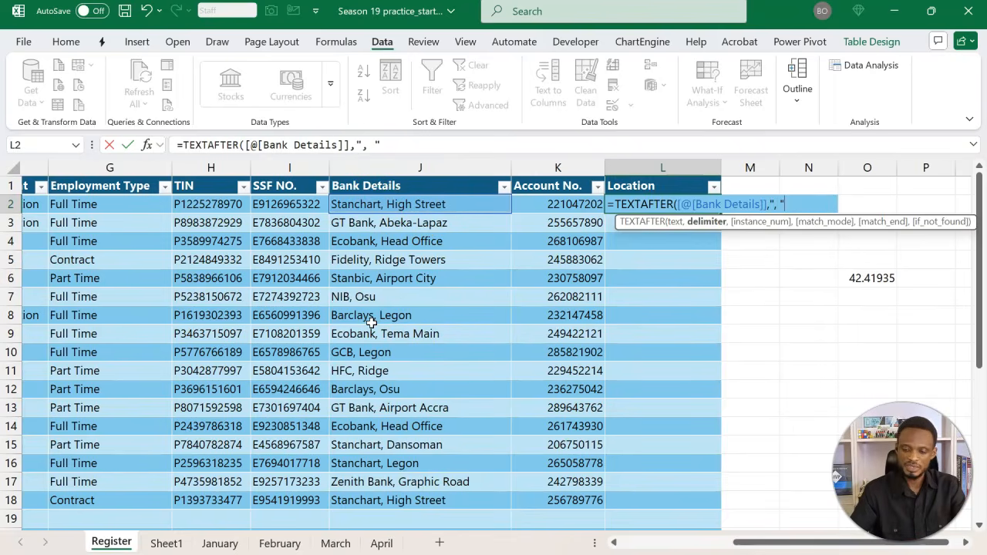
pyautogui.write('")')
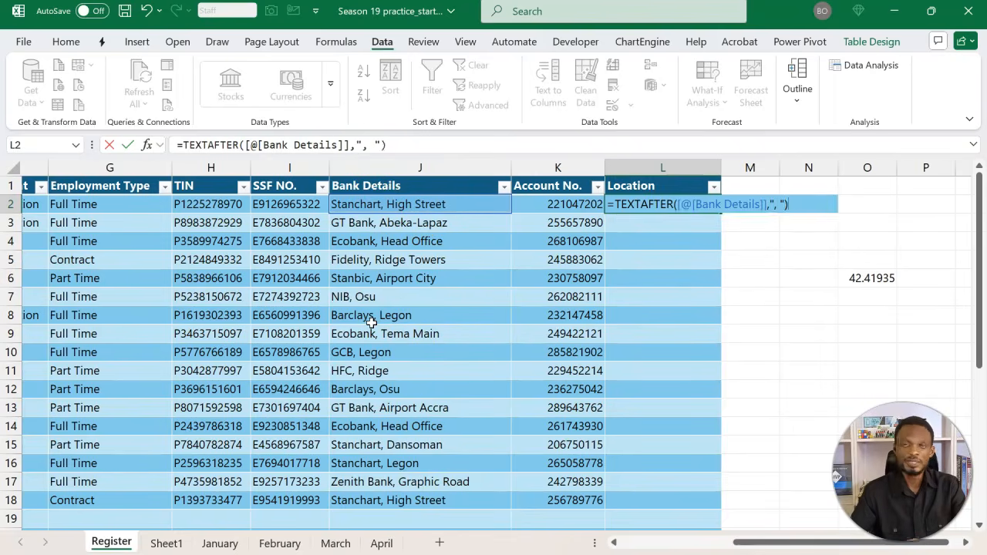
pyautogui.press('Return')
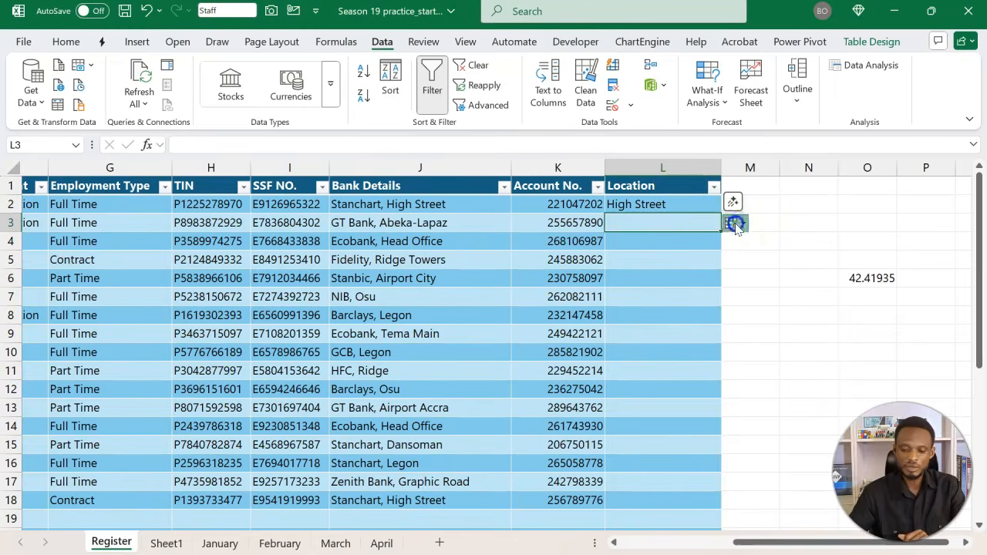
# Overwrite all cells in the Location column with the L2 formula
pyautogui.click(741, 229)
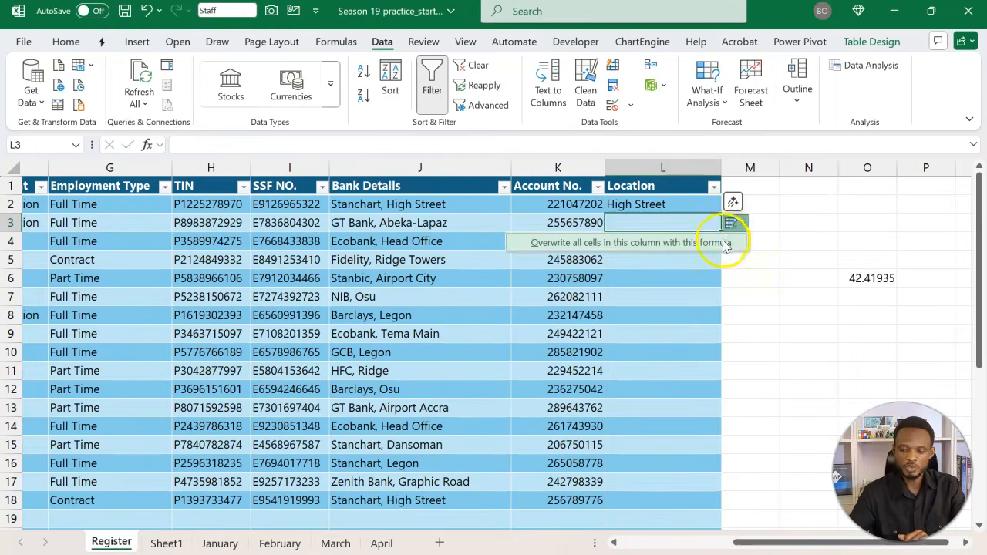
pyautogui.click(741, 229)
pyautogui.scroll(-1, 675, 288)
pyautogui.scroll(1, 675, 288)
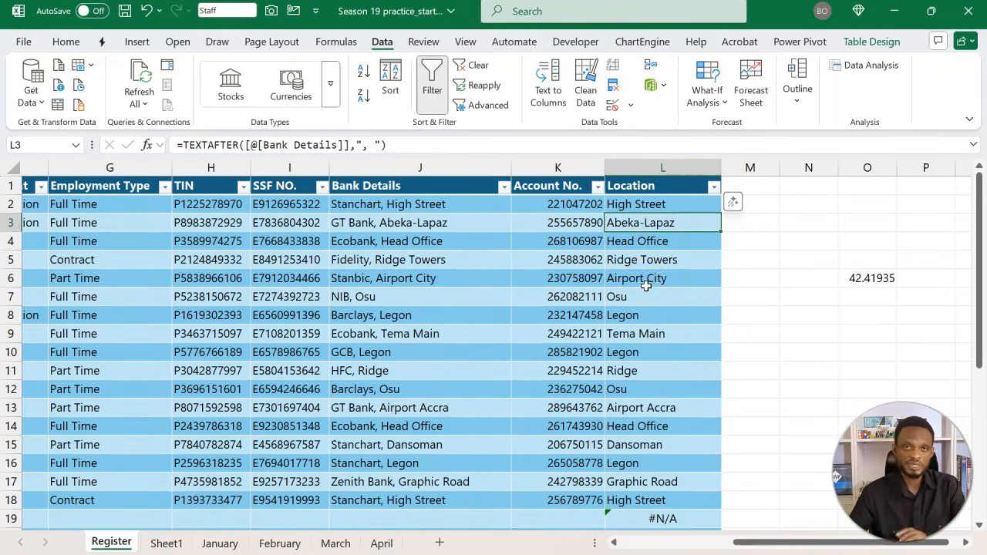
# Delete table row 19, the incomplete staff entry that holds only an age of 90
pyautogui.scroll(-2, 646, 286)
pyautogui.hscroll(-5, 627, 298)
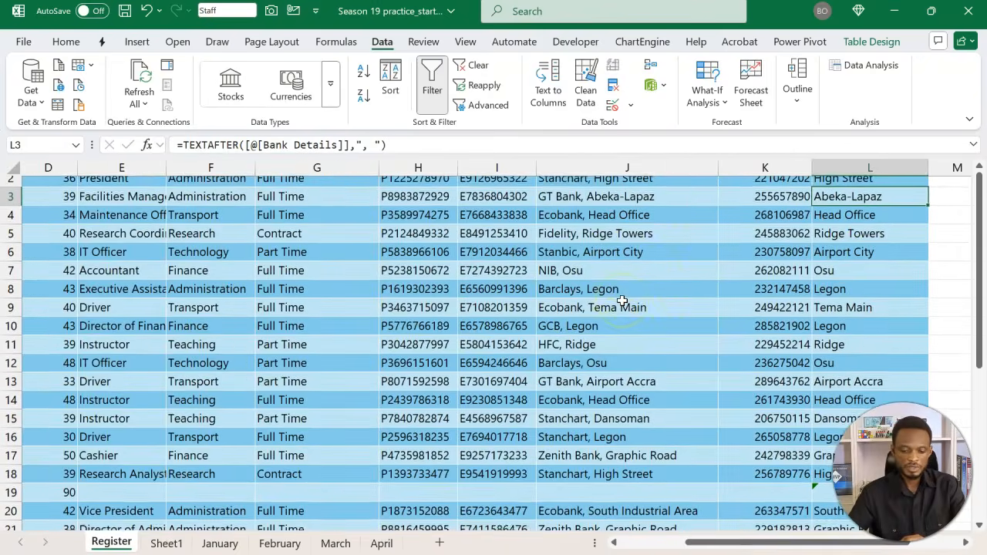
pyautogui.scroll(-1, 622, 301)
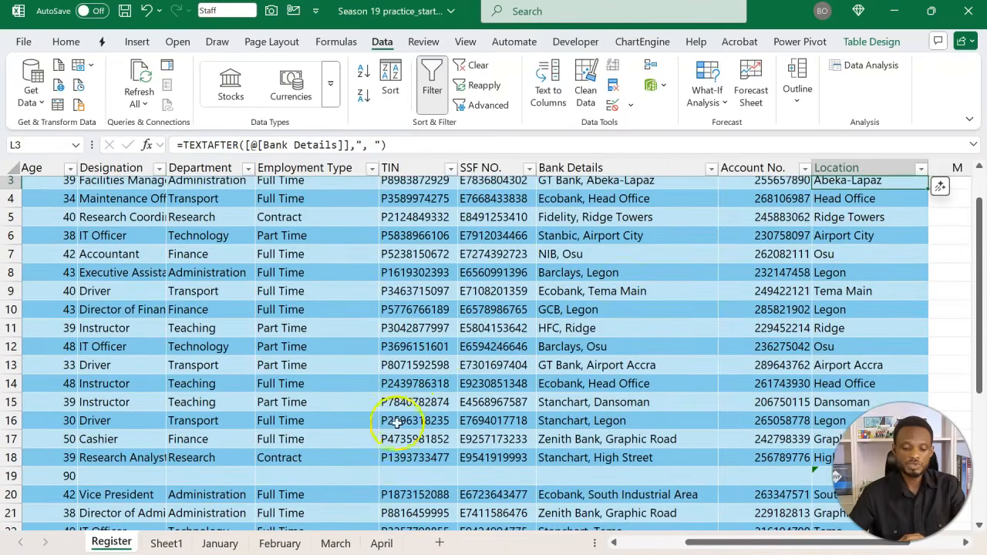
pyautogui.click(219, 476)
pyautogui.rightClick(219, 475)
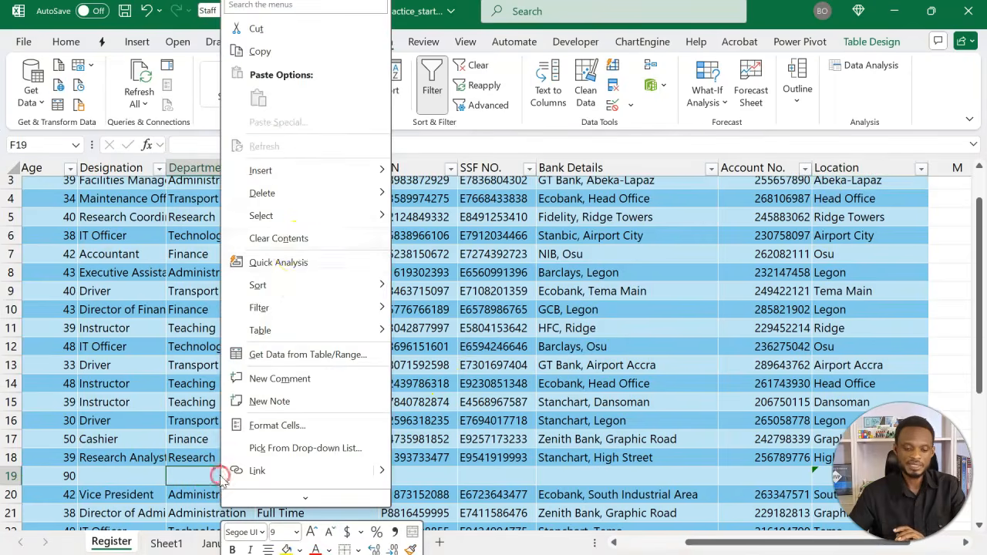
pyautogui.moveTo(354, 201)
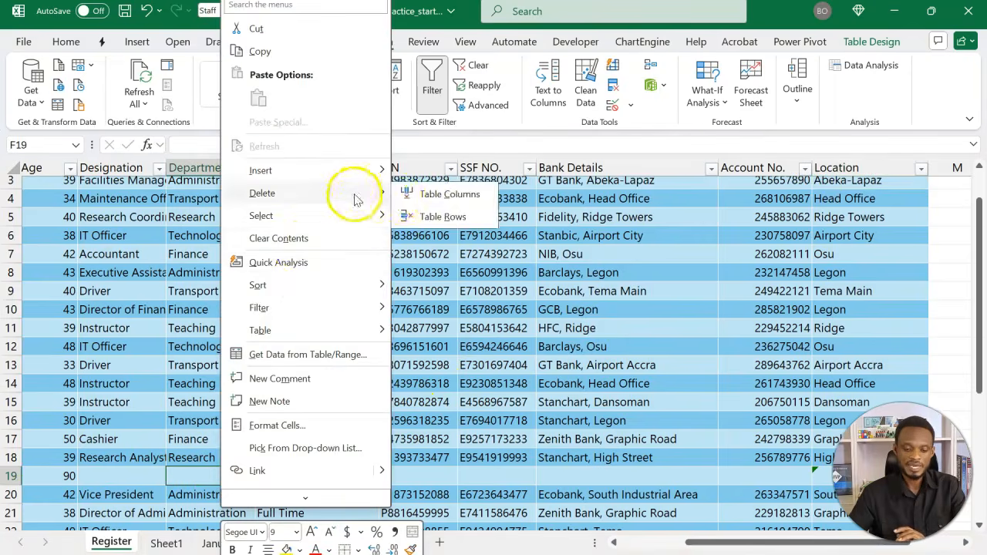
pyautogui.click(428, 215)
pyautogui.click(403, 383)
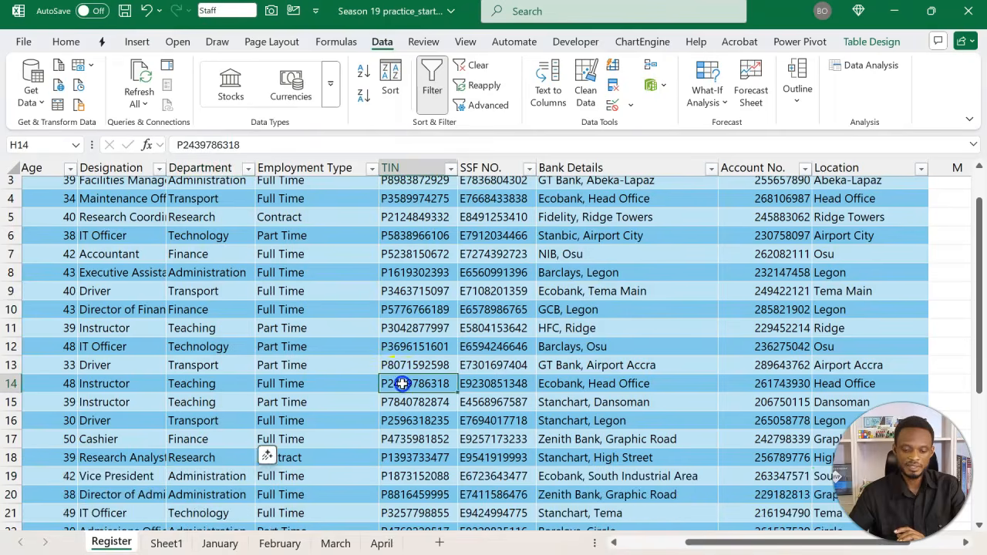
# Turn on the Total Row for the Staff table
pyautogui.hscroll(3, 403, 383)
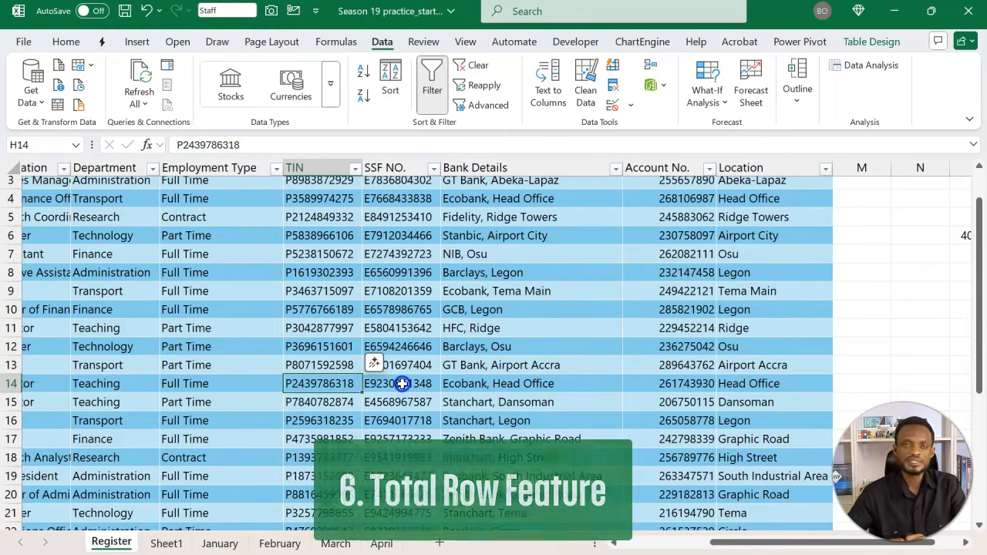
pyautogui.scroll(-2, 401, 383)
pyautogui.hscroll(-4, 402, 383)
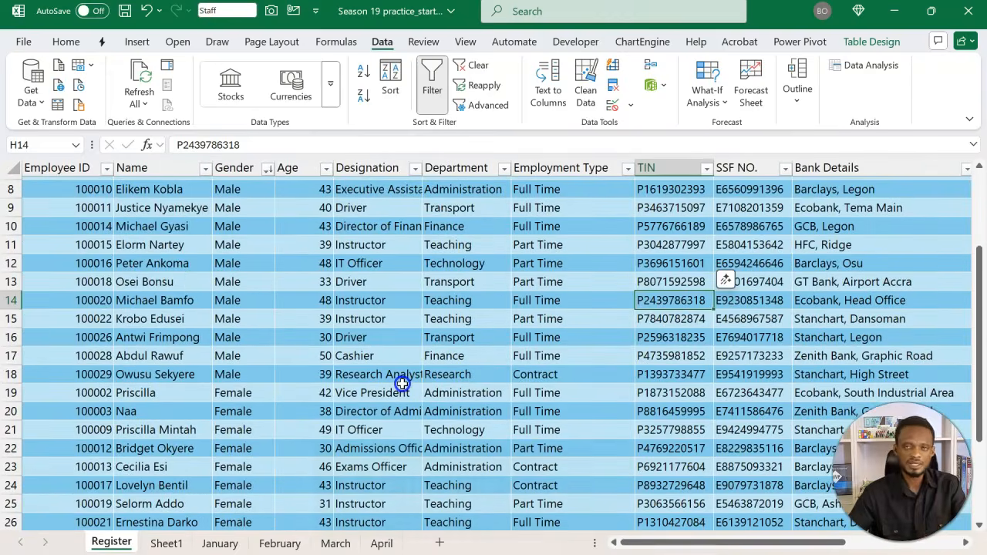
pyautogui.scroll(-2, 401, 383)
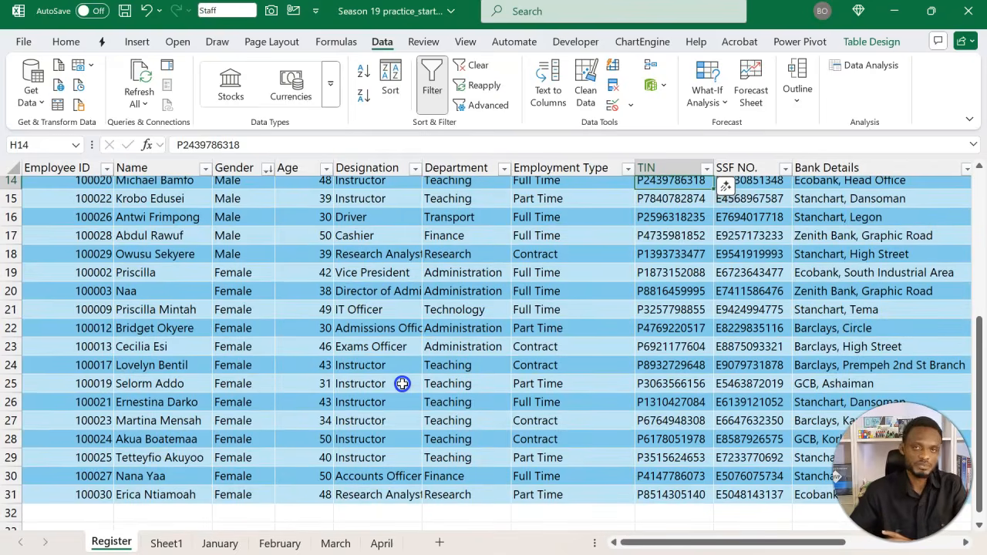
pyautogui.click(401, 383)
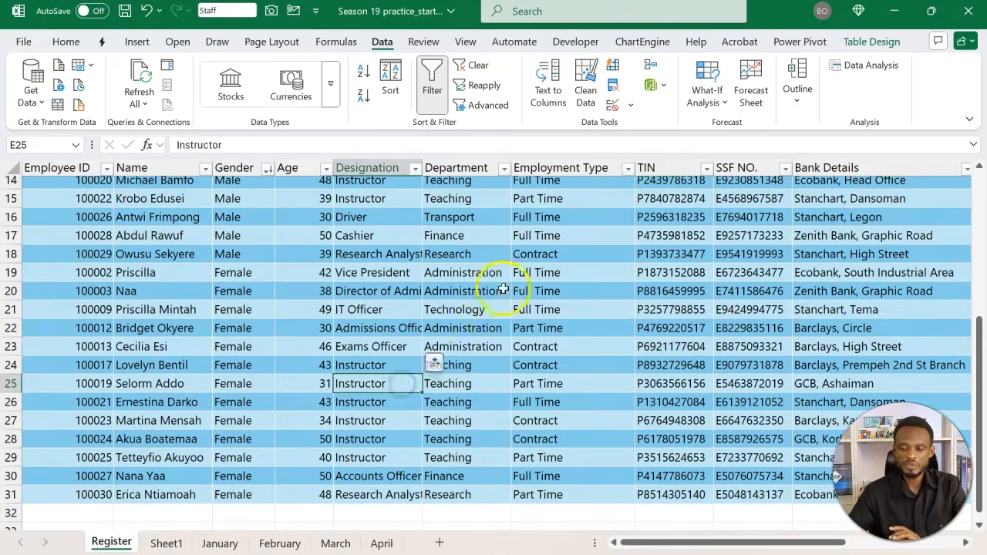
pyautogui.click(869, 43)
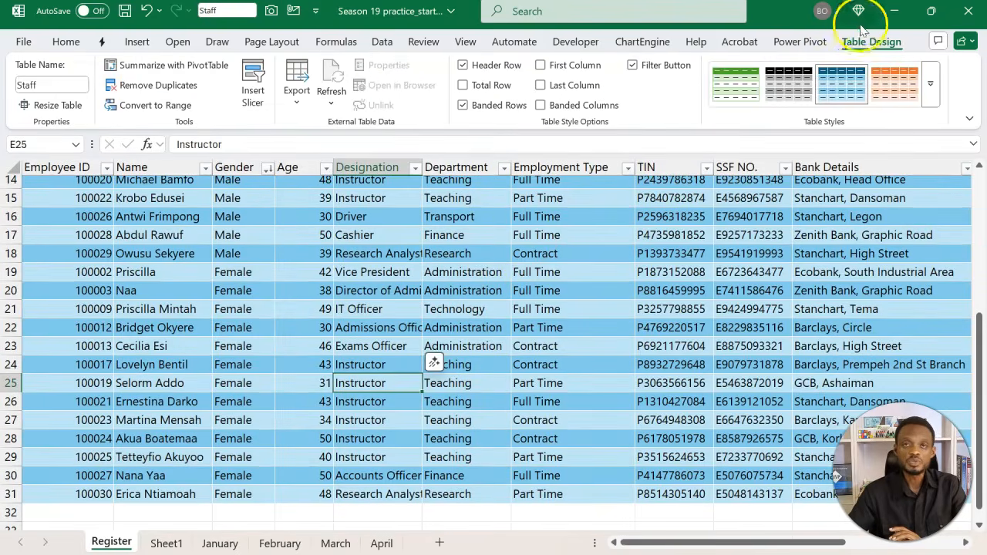
pyautogui.click(463, 86)
pyautogui.scroll(-1, 437, 253)
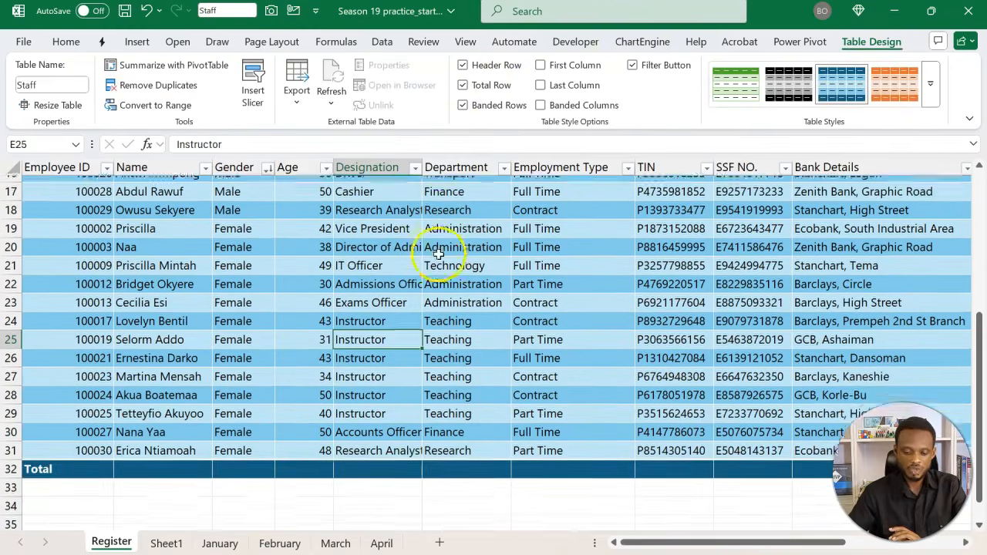
# Set the Age column's cell in the total row, D32, to calculate the Average
pyautogui.click(85, 460)
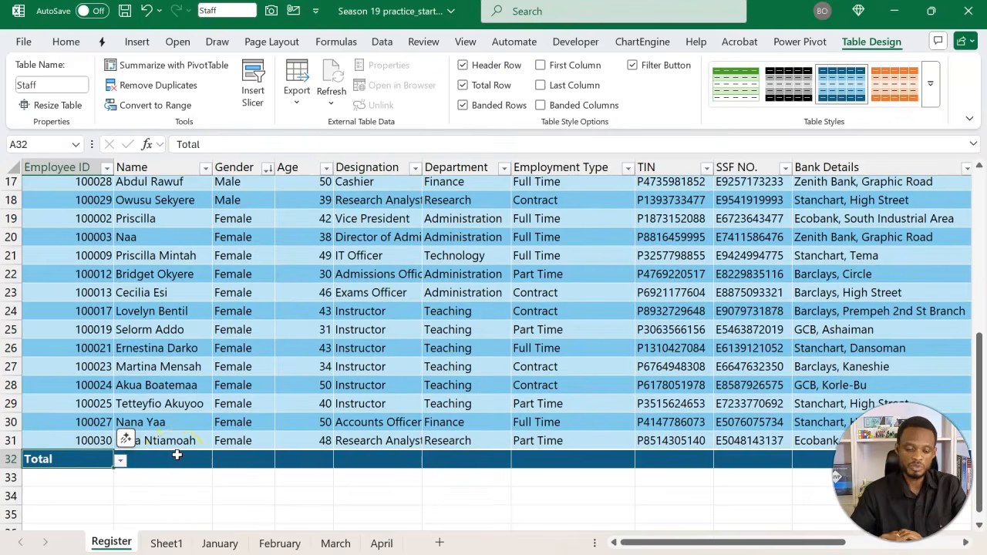
pyautogui.click(176, 455)
pyautogui.click(190, 458)
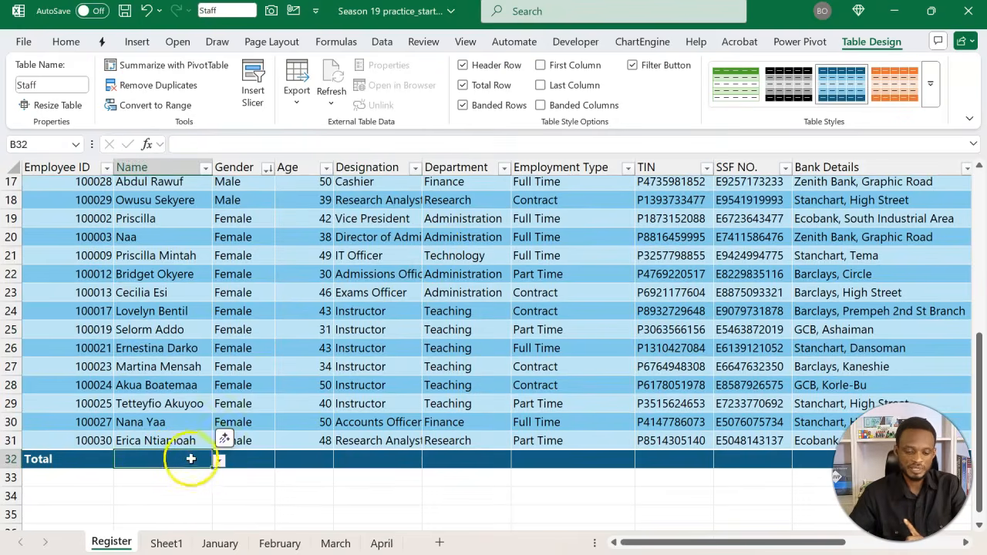
pyautogui.click(220, 461)
pyautogui.click(249, 464)
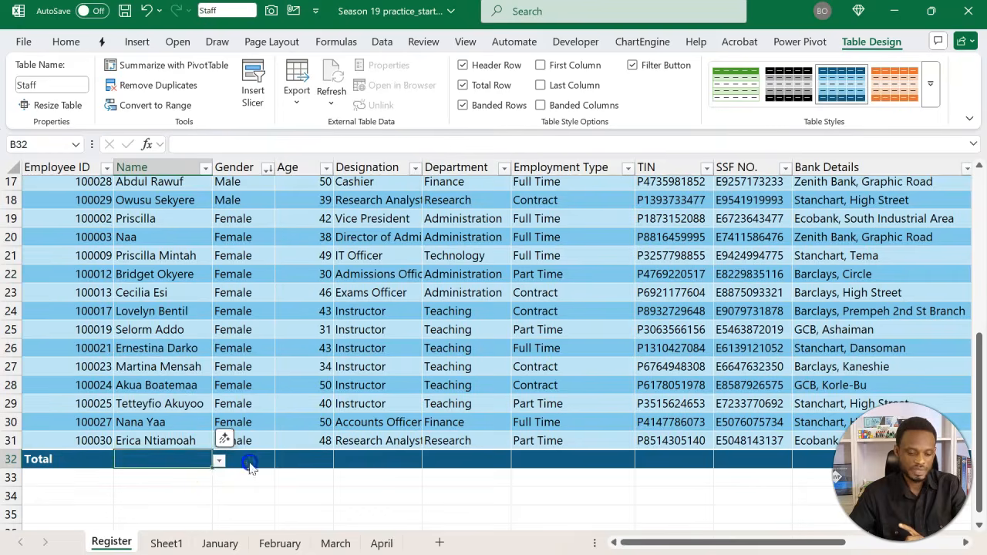
pyautogui.click(249, 461)
pyautogui.click(291, 462)
pyautogui.click(340, 460)
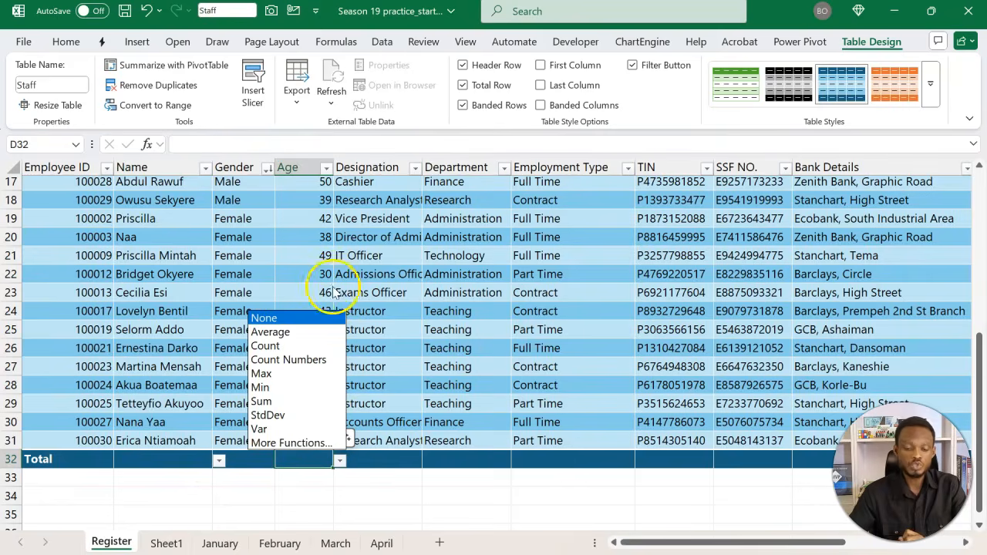
pyautogui.click(311, 332)
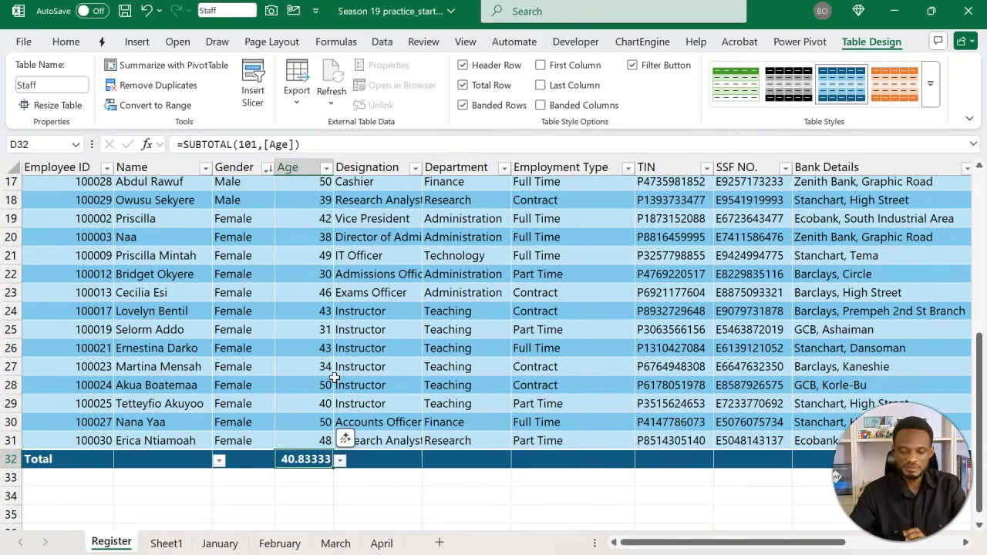
pyautogui.click(304, 461)
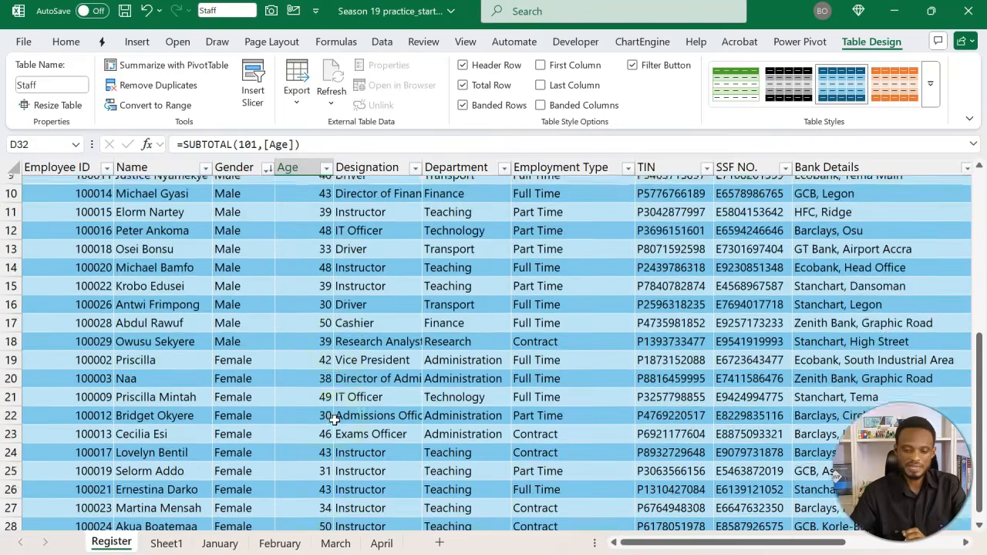
# Filter the staff table to the Finance department using the value of cell F10
pyautogui.scroll(5, 331, 414)
pyautogui.click(462, 333)
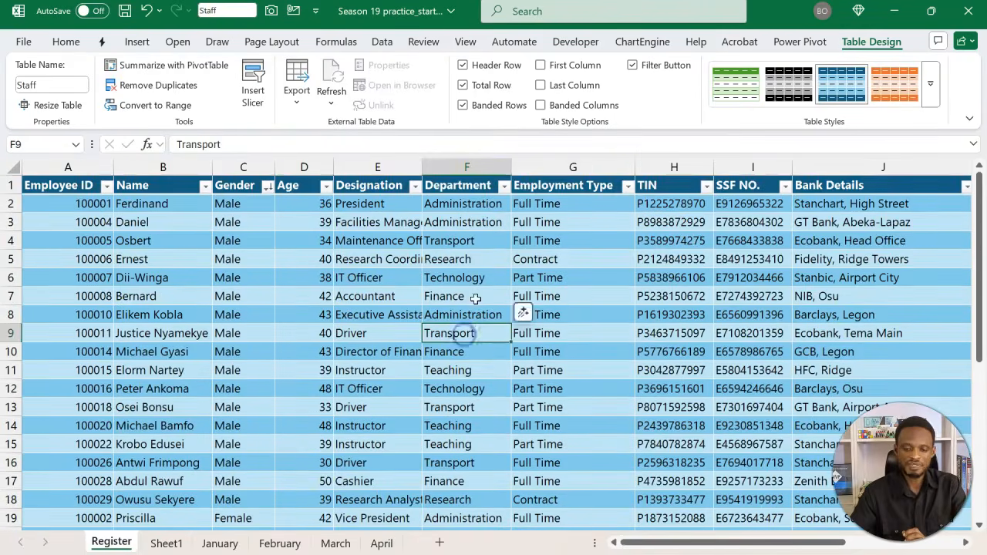
pyautogui.click(453, 352)
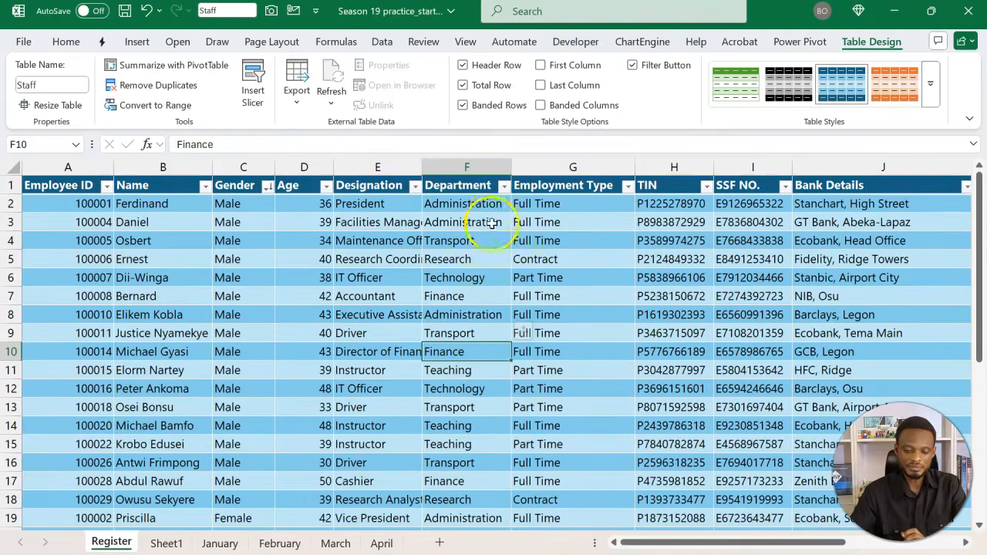
pyautogui.click(504, 187)
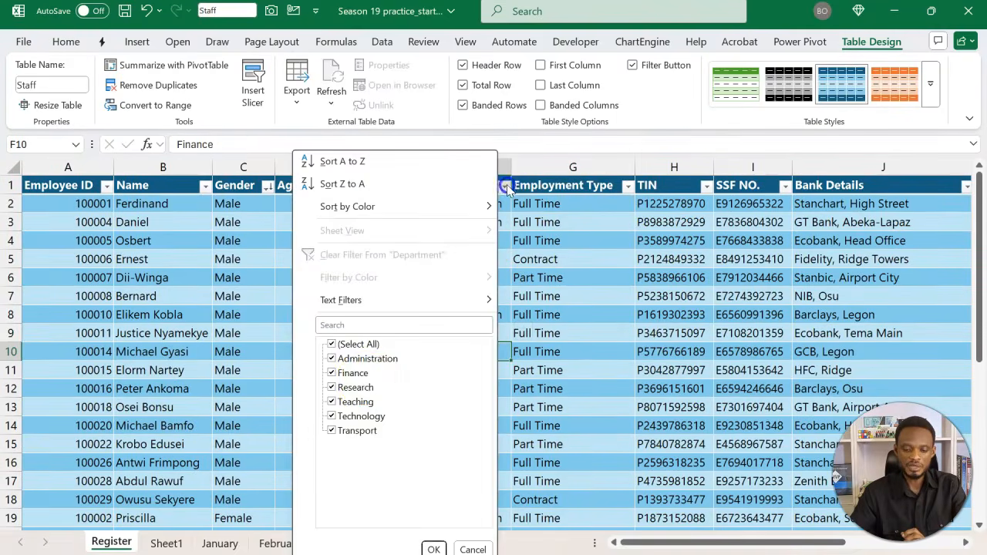
pyautogui.click(545, 334)
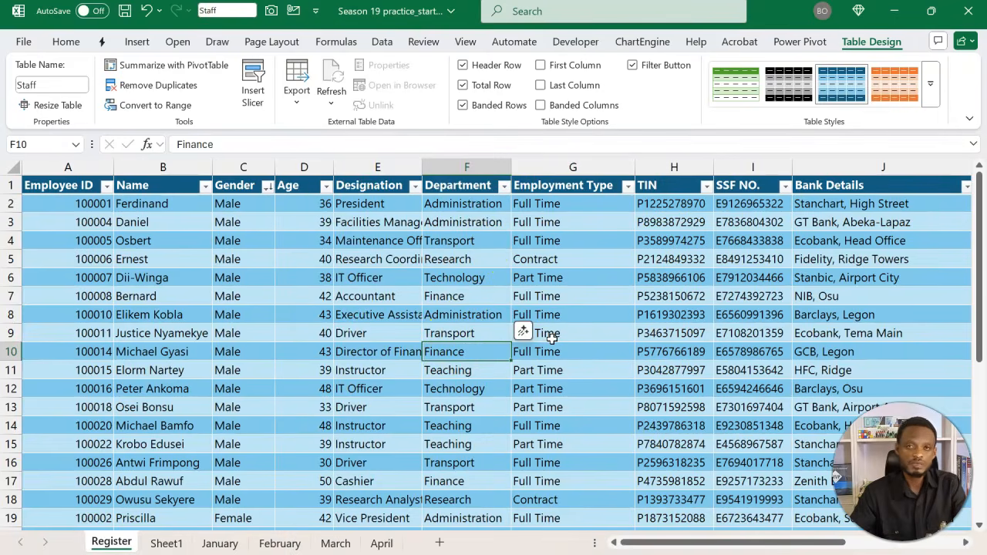
pyautogui.rightClick(467, 352)
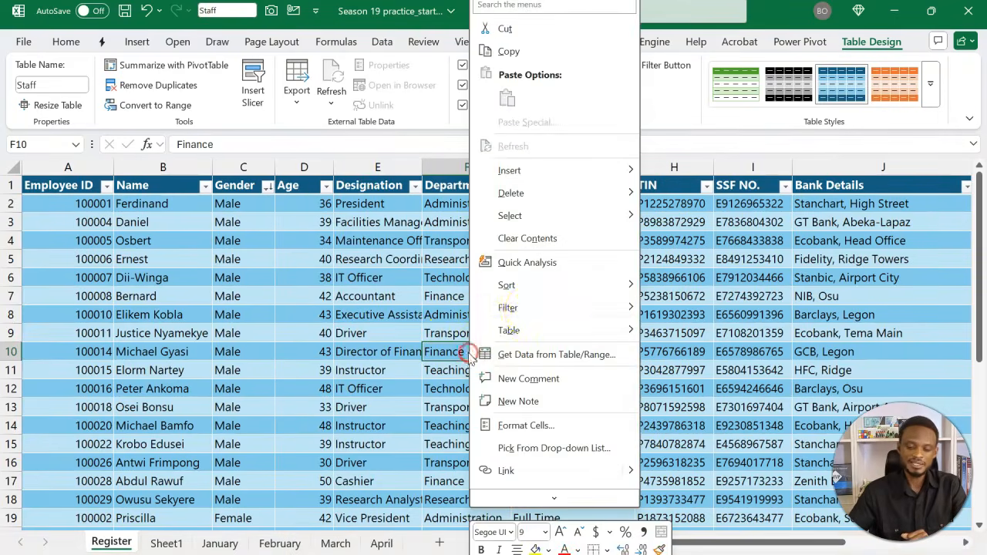
pyautogui.moveTo(617, 312)
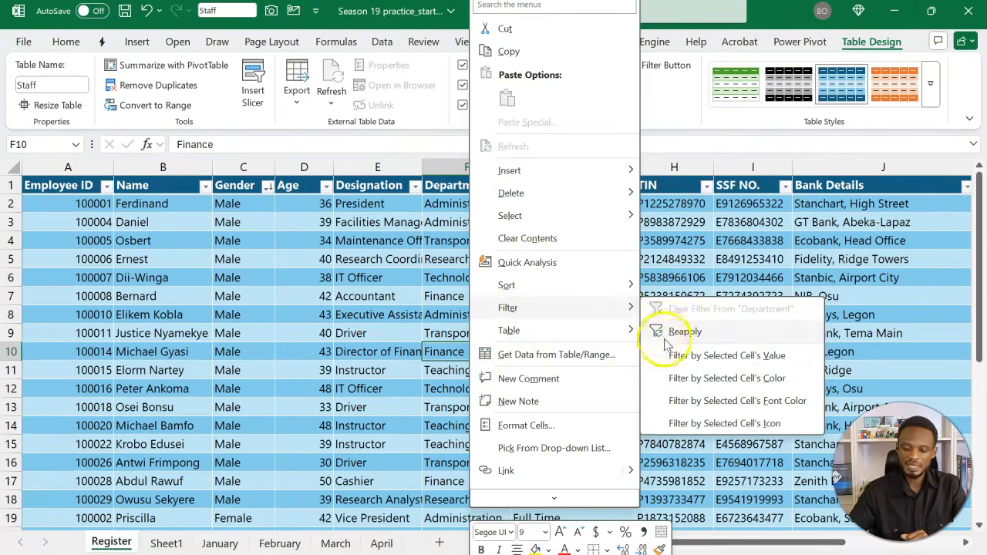
pyautogui.click(689, 356)
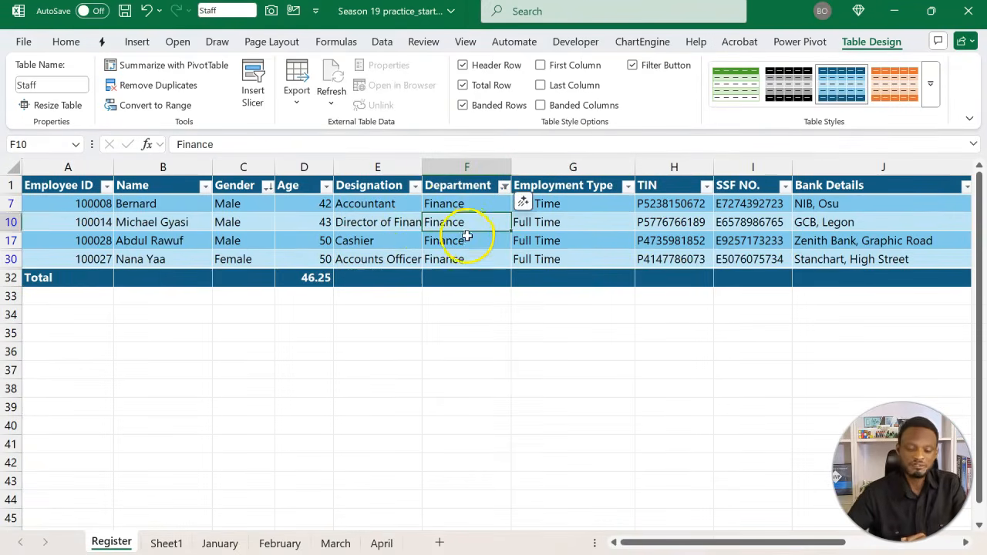
# Inspect the Average formula in the Age total cell D32 and clear the filter on the Department column
pyautogui.click(303, 277)
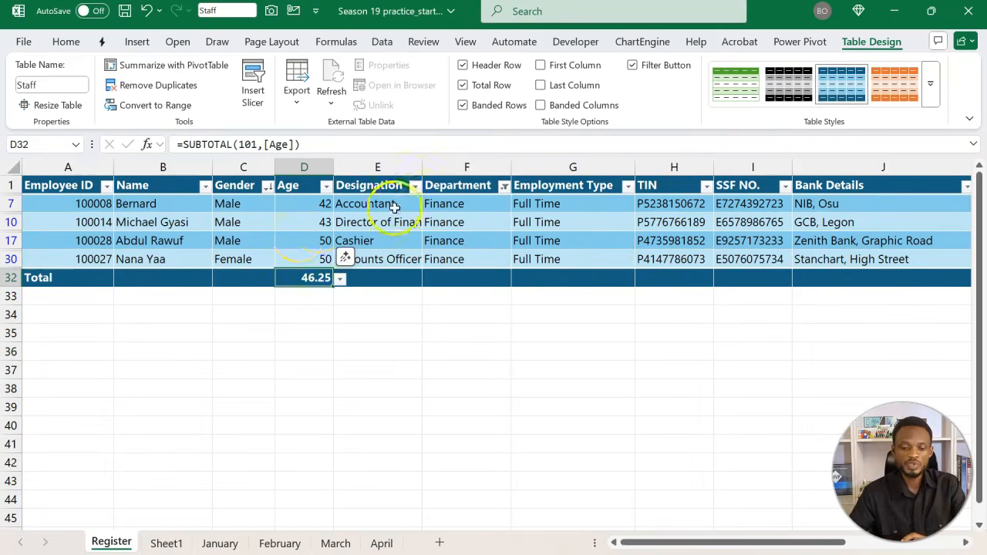
pyautogui.click(506, 186)
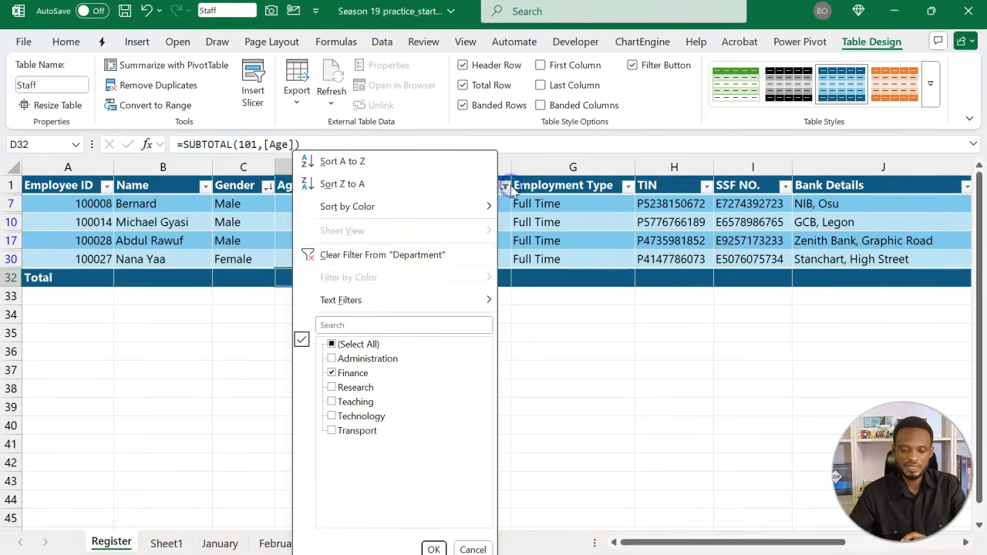
pyautogui.click(426, 255)
pyautogui.click(426, 253)
# Turn the Staff table's filter buttons off and back on
pyautogui.hotkey('ctrl', 'shift', 'l')
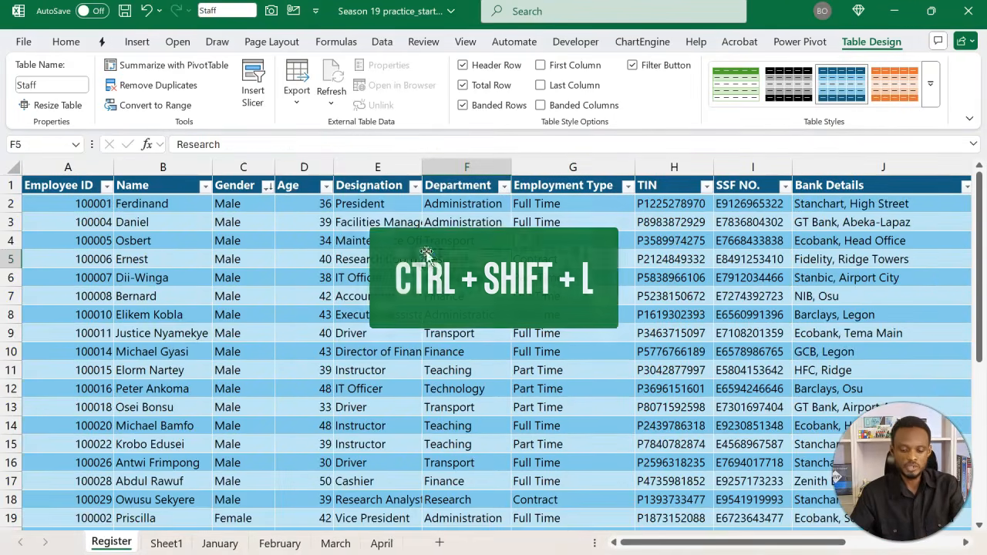
pyautogui.hotkey('ctrl', 'z')
pyautogui.hotkey('ctrl', 'shift', 'l')
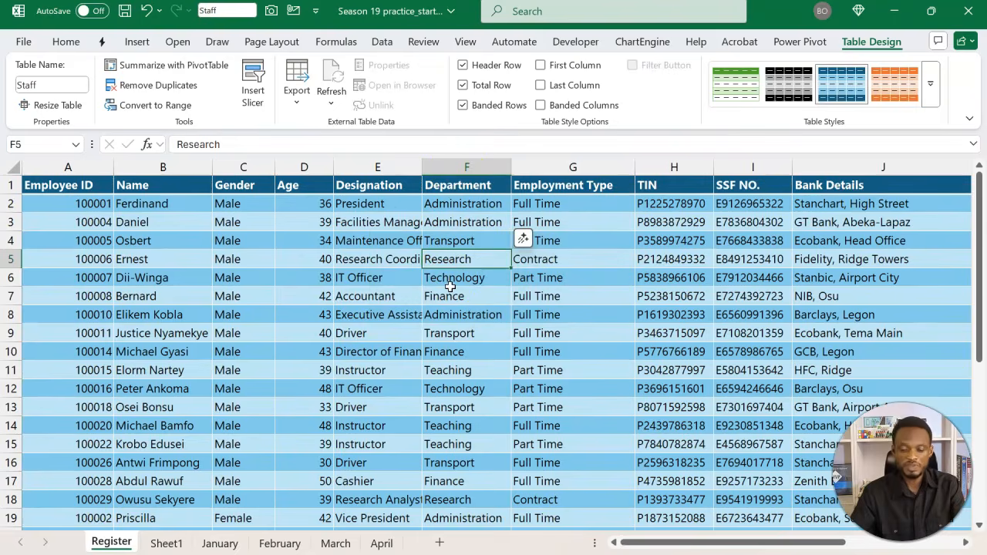
pyautogui.hotkey('ctrl', 'shift', 'l')
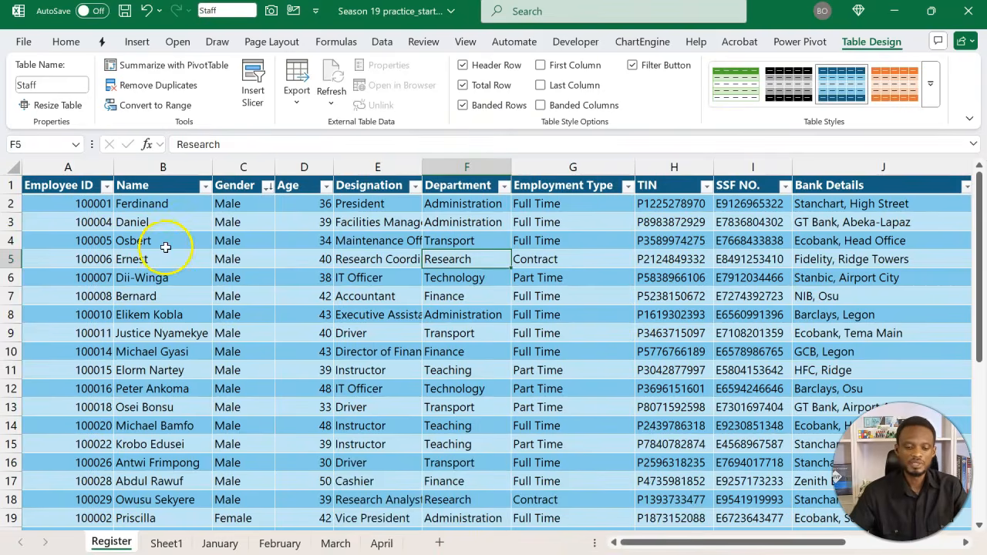
# Create a PivotTable from the Staff table on a new worksheet
pyautogui.moveTo(92, 188); pyautogui.dragTo(664, 383)
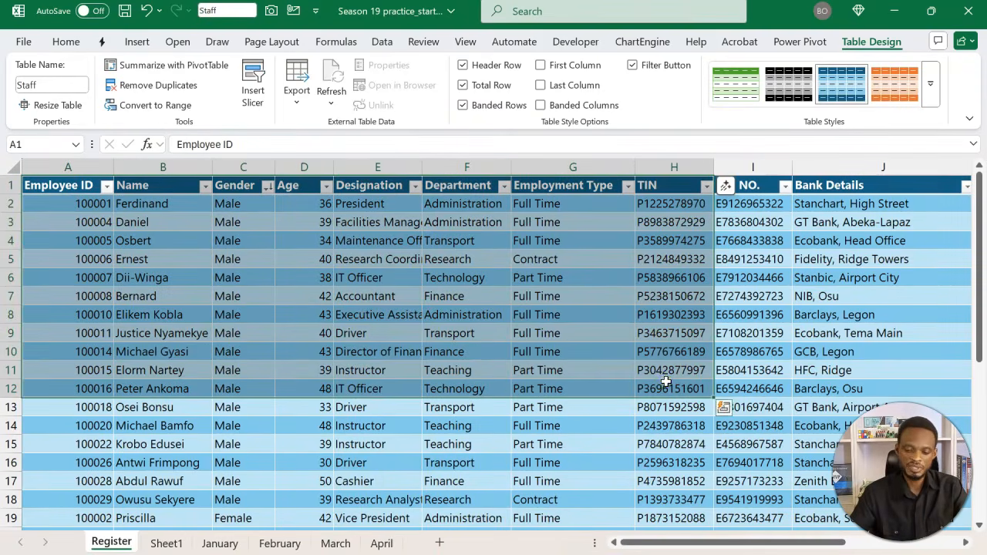
pyautogui.click(507, 369)
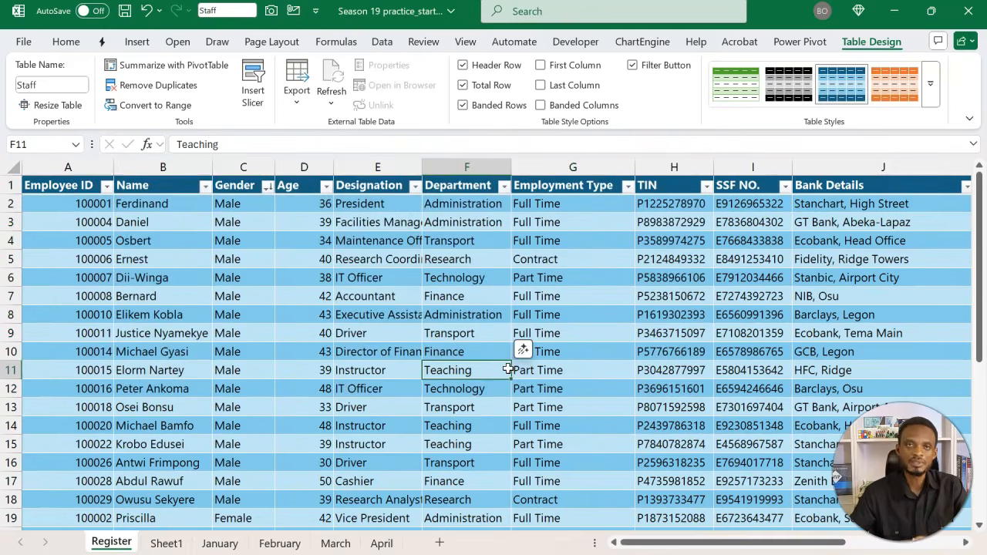
pyautogui.click(139, 43)
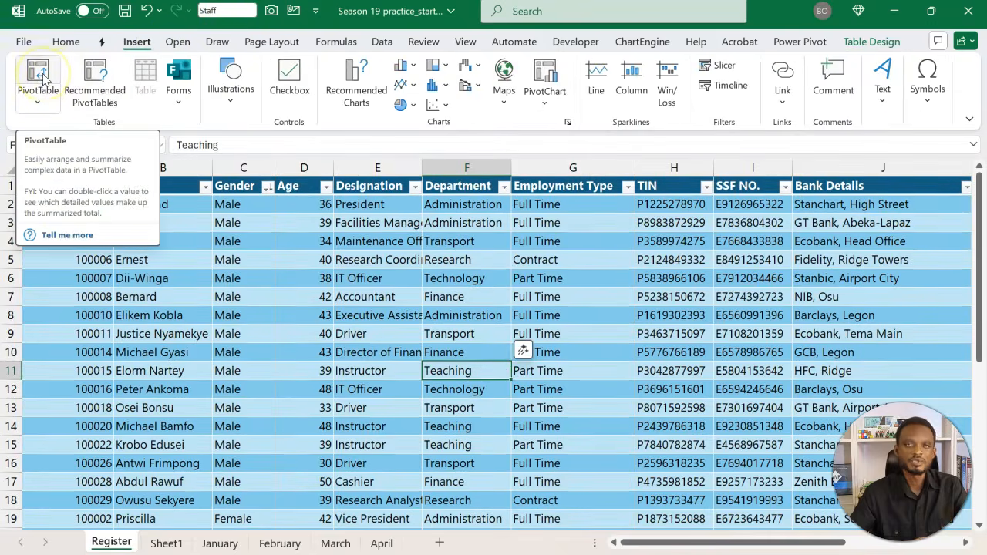
pyautogui.click(38, 78)
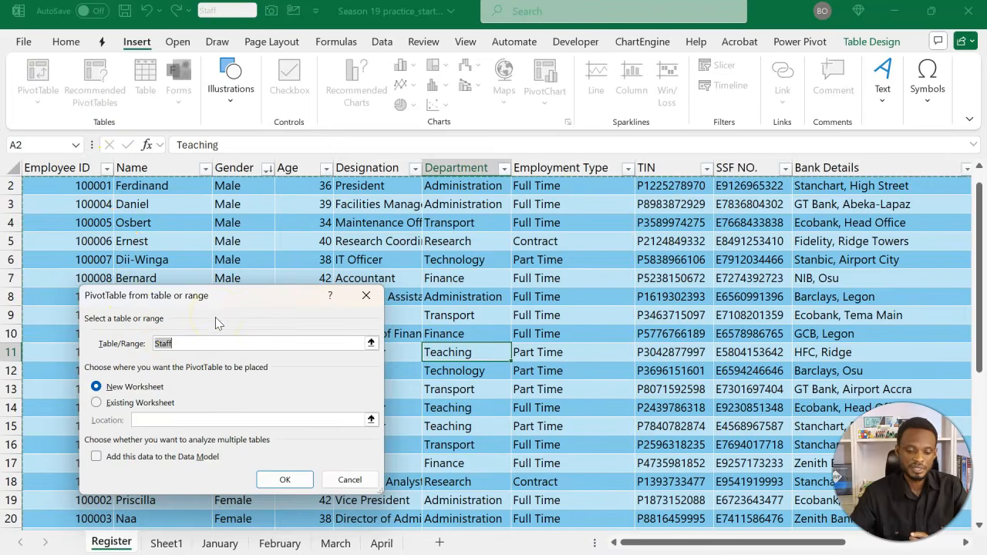
pyautogui.click(283, 479)
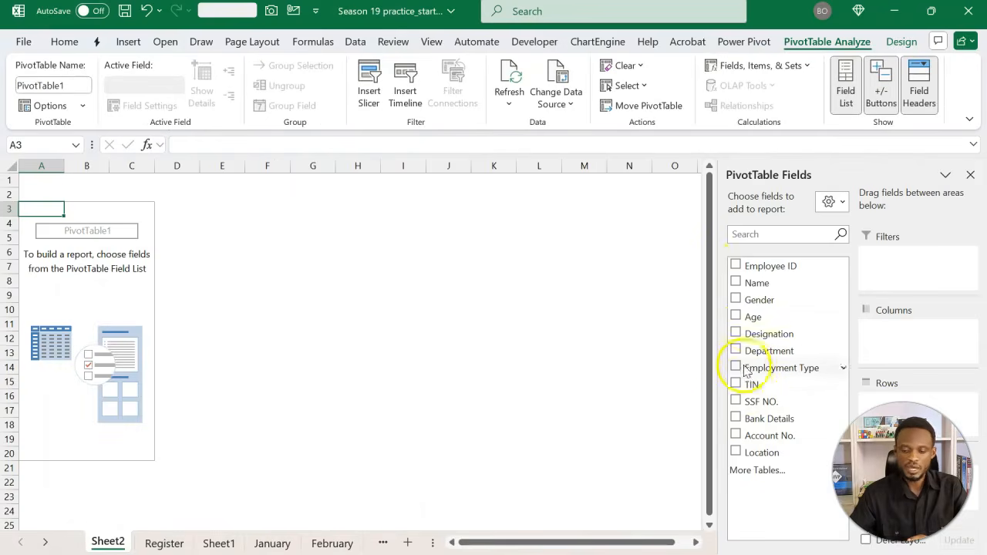
# Build the PivotTable with Department as rows and Age as values, summarized by Average
pyautogui.click(736, 317)
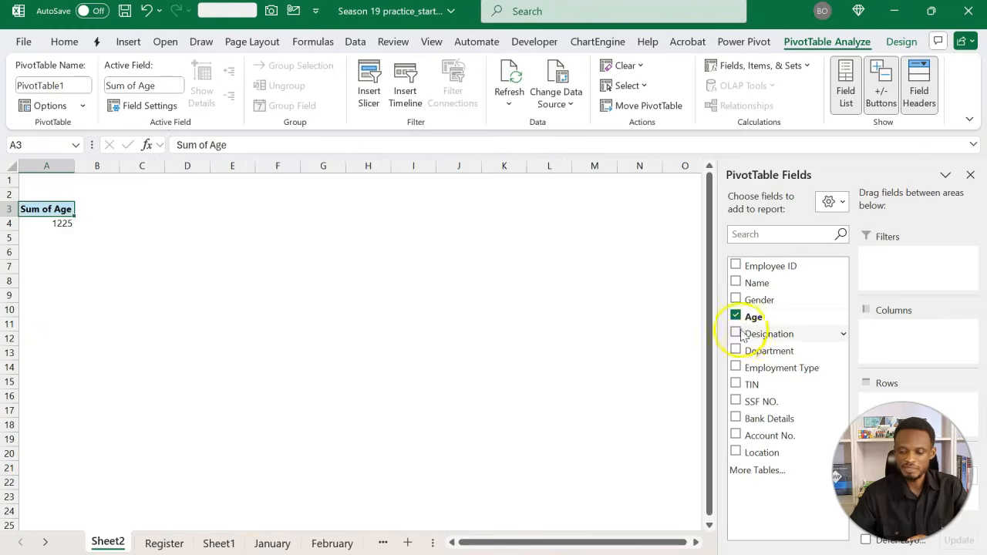
pyautogui.click(735, 351)
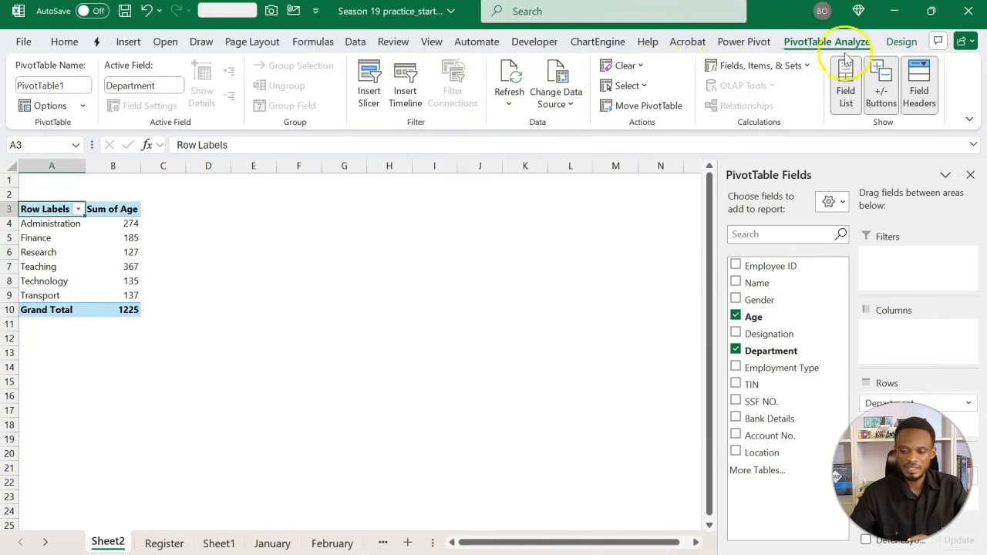
pyautogui.click(116, 237)
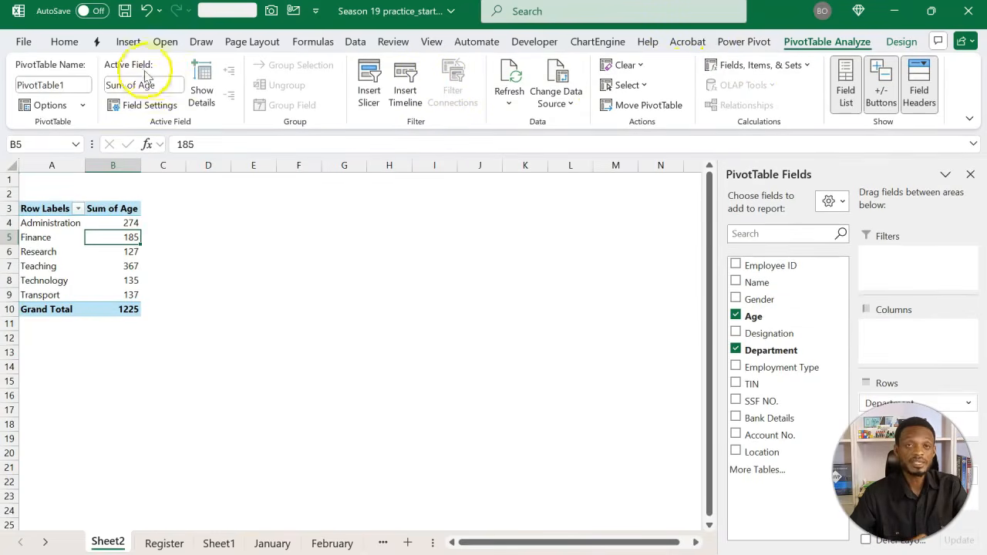
pyautogui.click(154, 106)
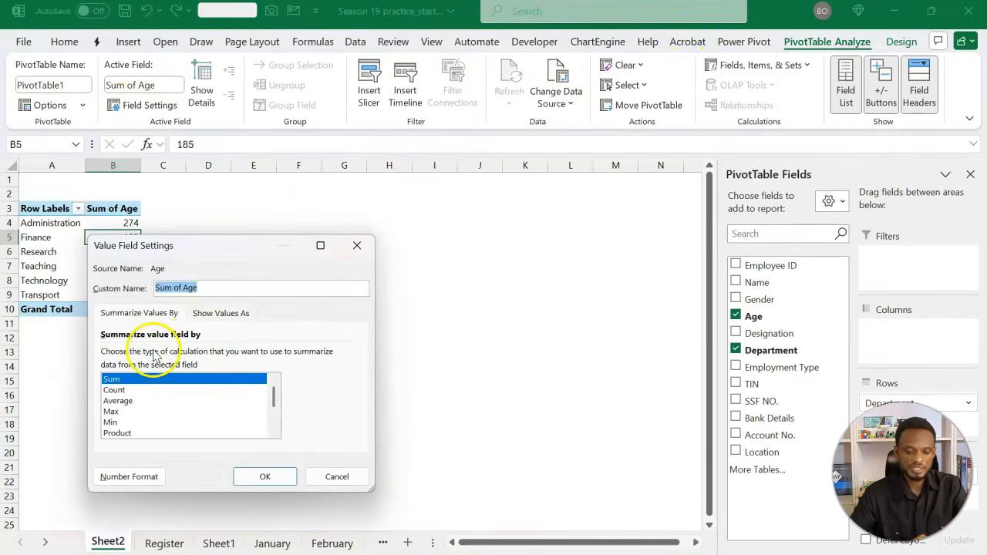
pyautogui.click(128, 400)
pyautogui.click(249, 476)
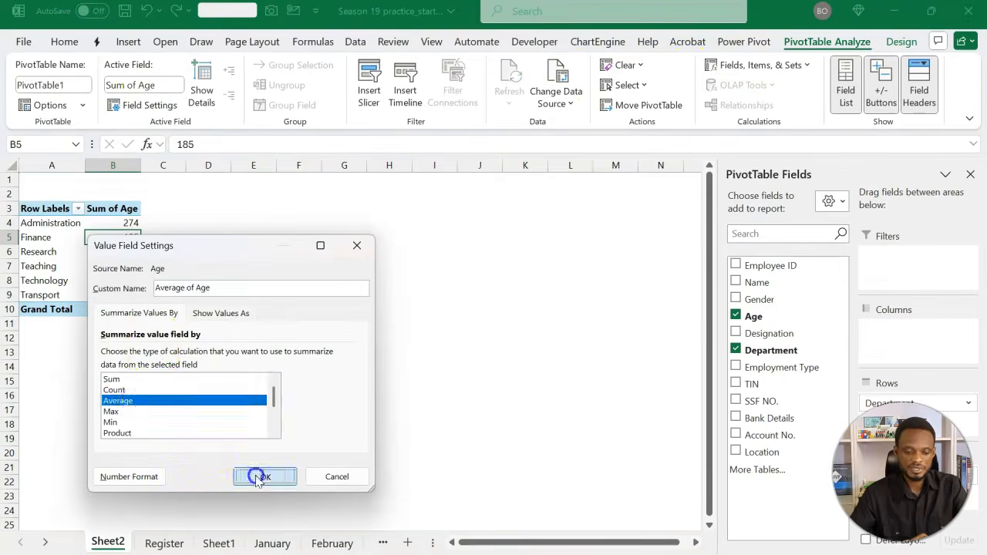
# Format the average ages in B4:B10 as numbers with two decimals and return to the Register sheet
pyautogui.moveTo(136, 223); pyautogui.dragTo(137, 308)
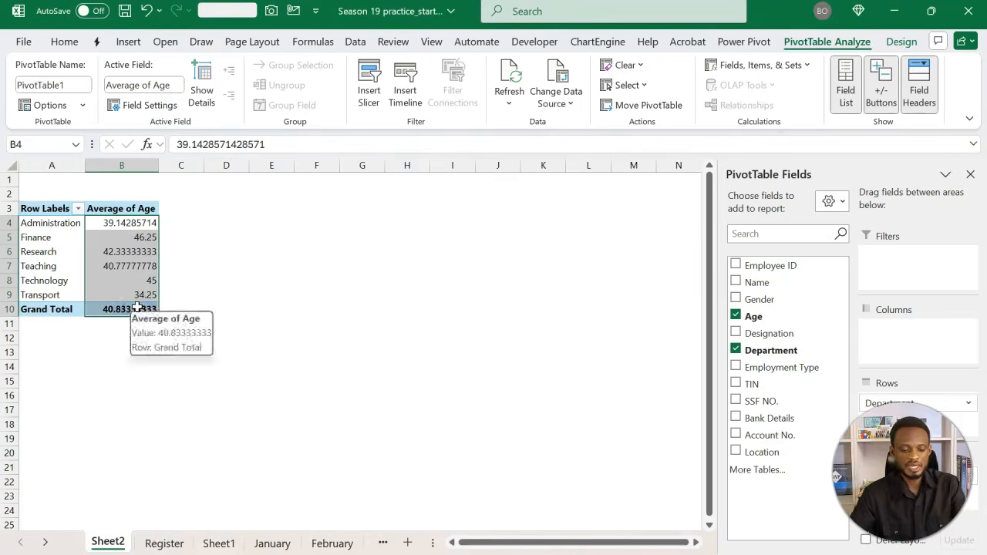
pyautogui.hotkey('ctrl', 'shift', '1')
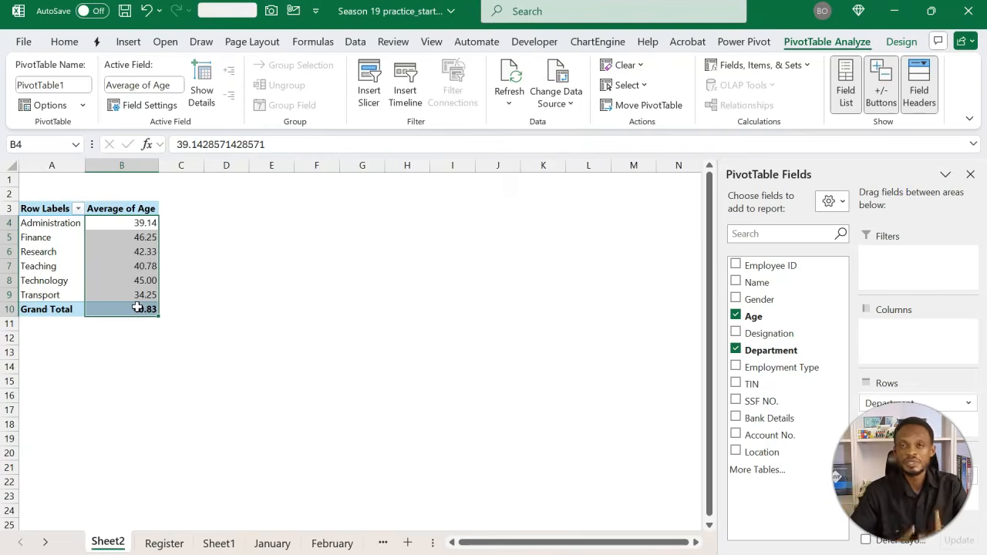
pyautogui.click(137, 327)
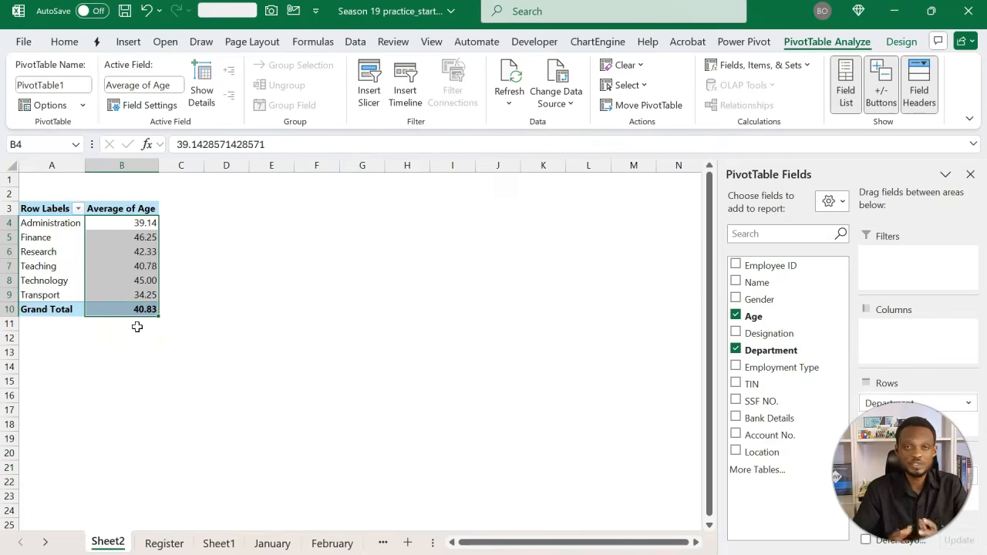
pyautogui.hotkey('ctrl', 'pagedown')
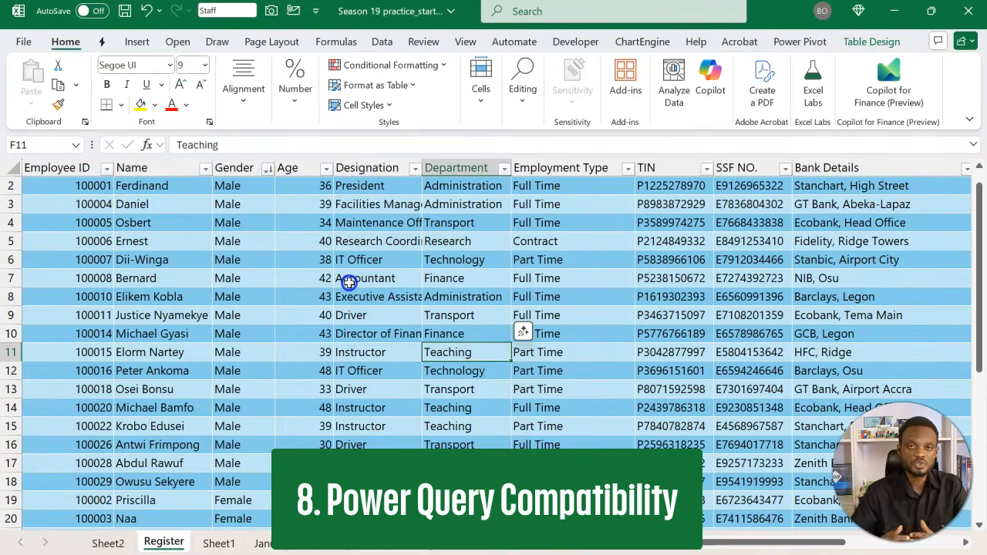
pyautogui.click(348, 282)
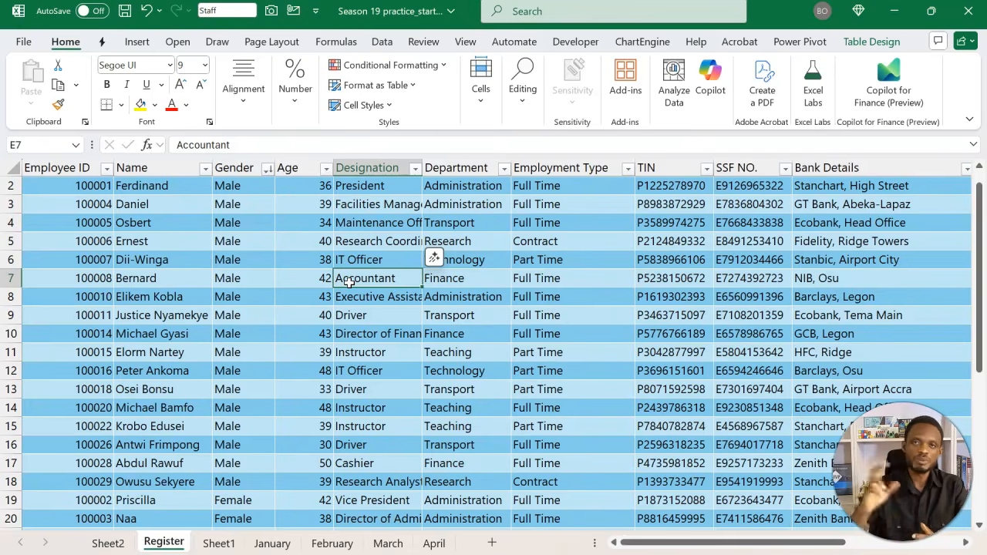
pyautogui.click(267, 279)
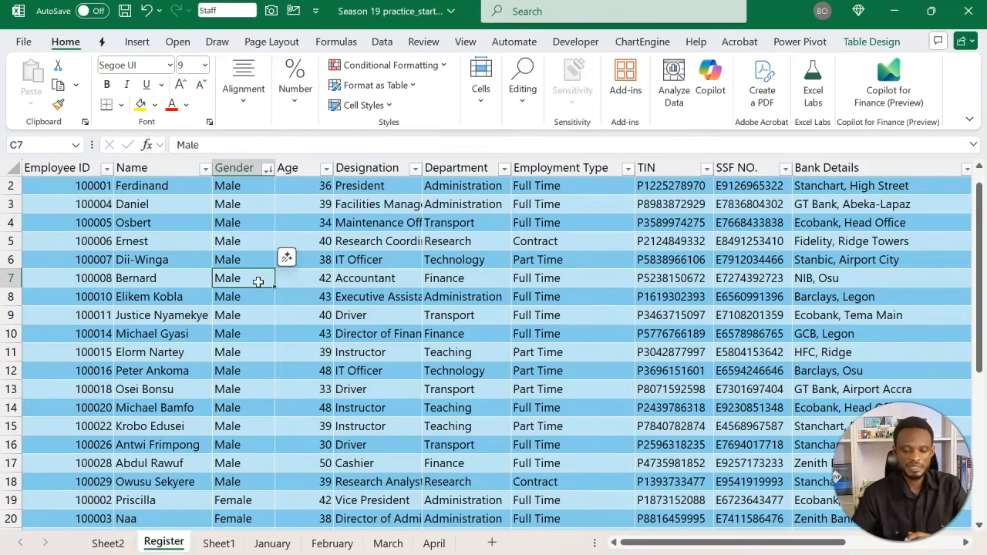
pyautogui.rightClick(258, 282)
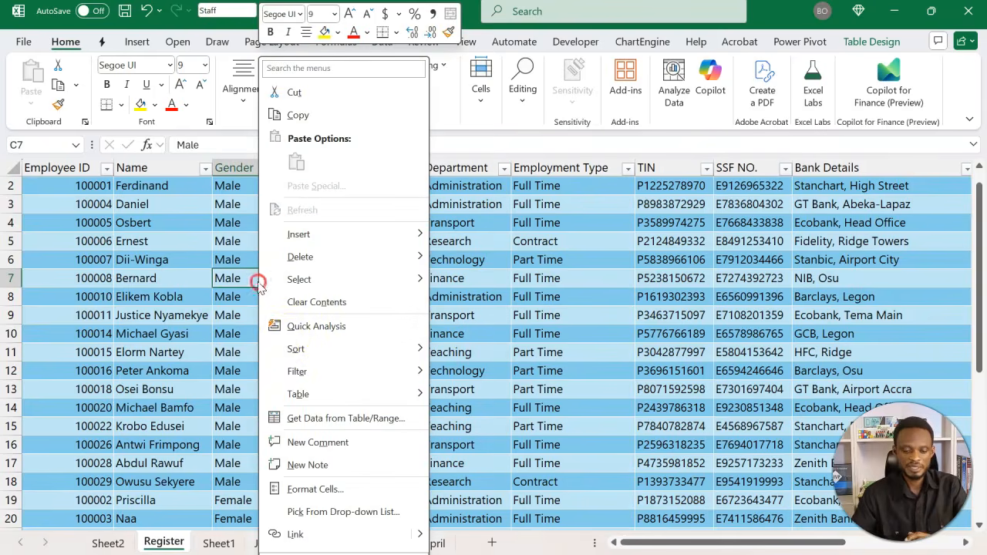
pyautogui.click(349, 421)
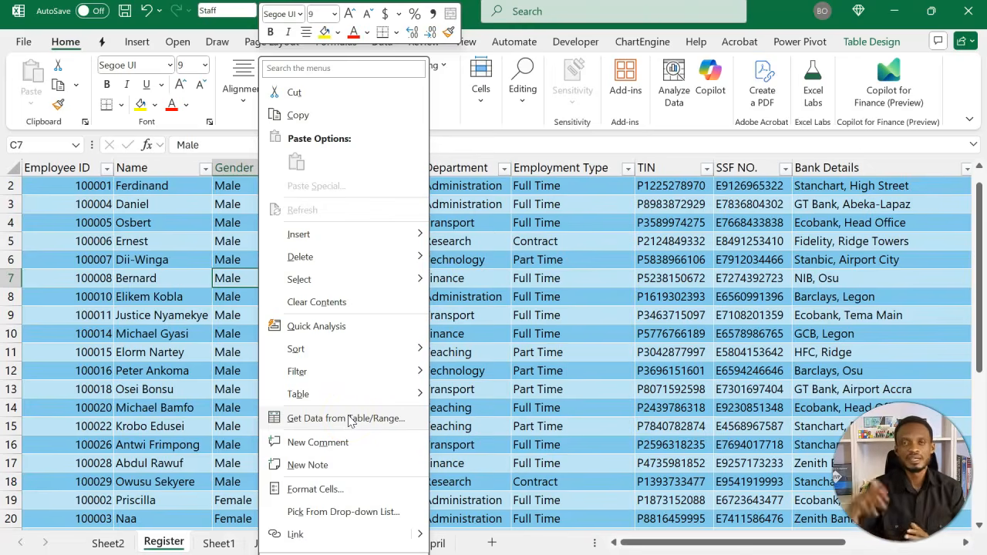
pyautogui.click(451, 391)
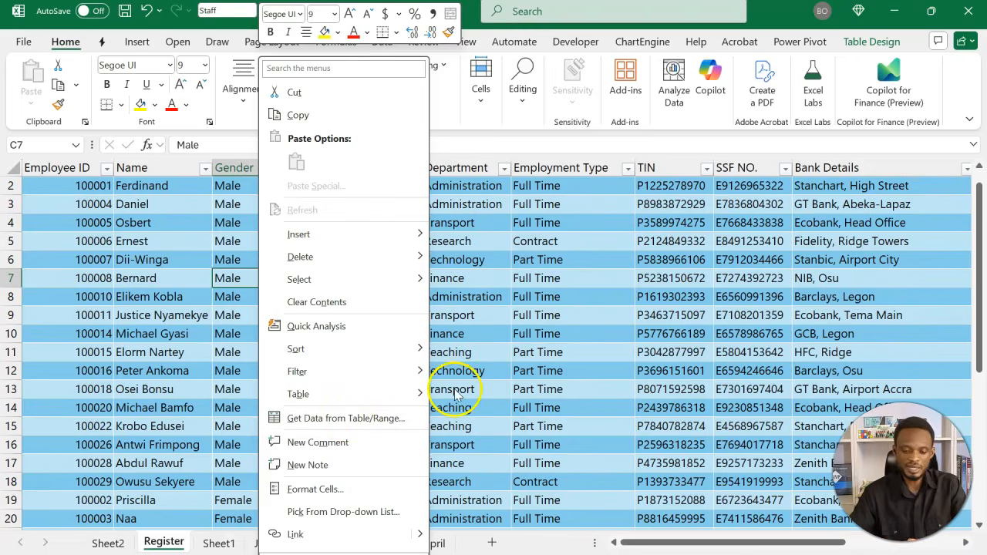
# Turn off the Total Row at the end of the Staff table
pyautogui.scroll(-5, 507, 376)
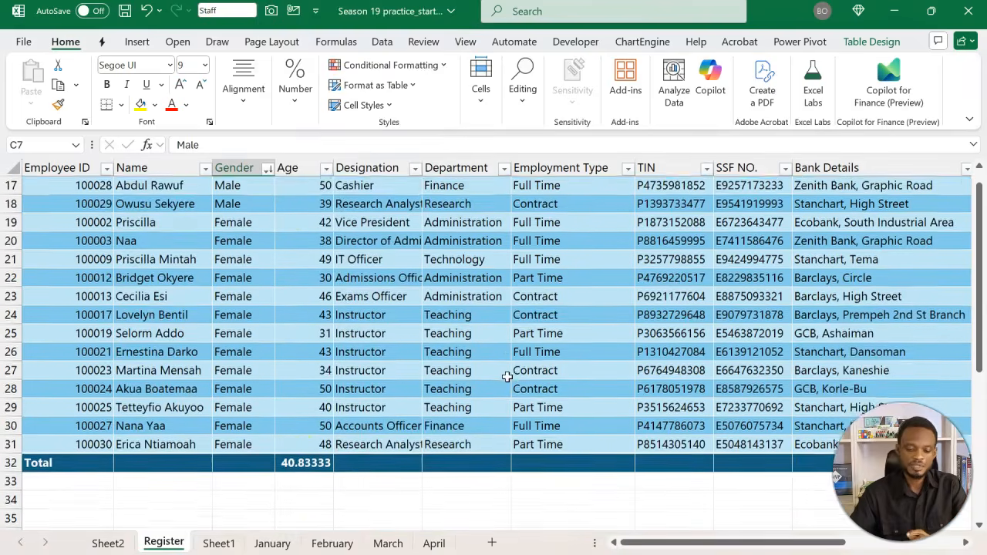
pyautogui.click(285, 470)
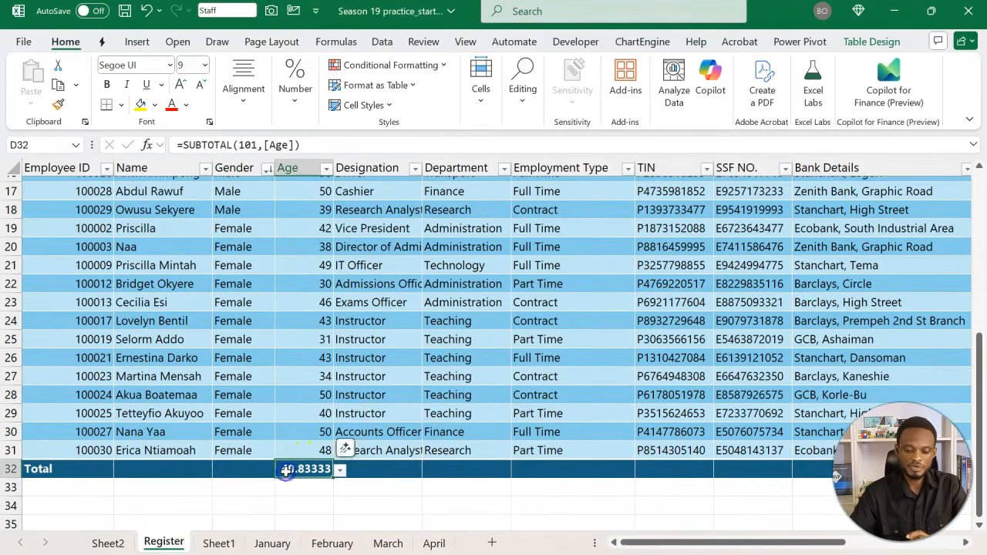
pyautogui.click(866, 43)
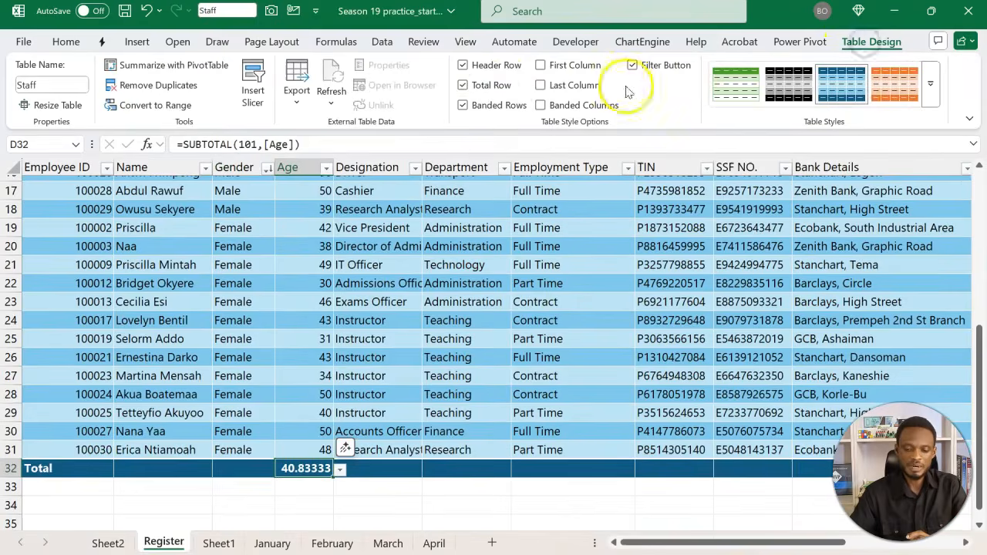
pyautogui.click(491, 87)
pyautogui.click(283, 320)
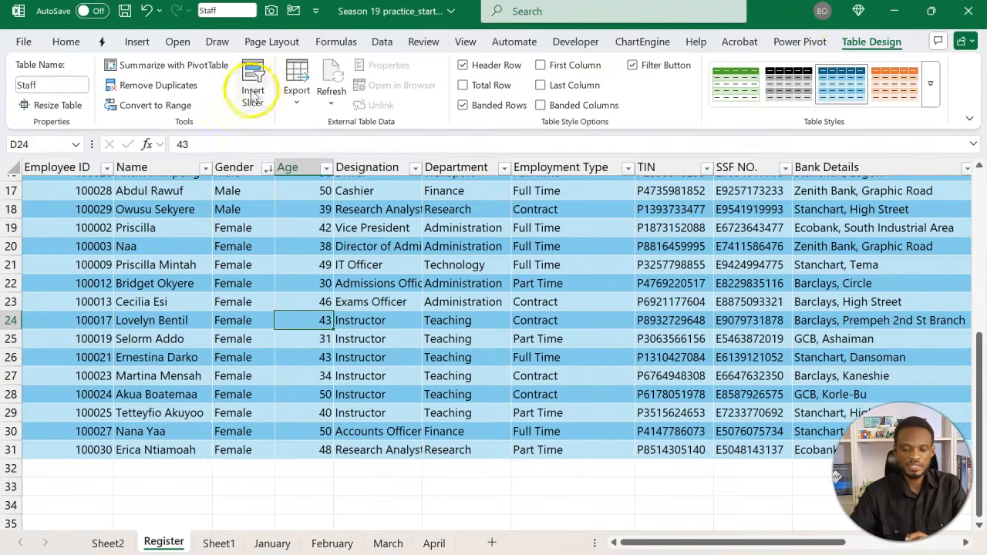
# Open the Staff table in the Power Query Editor and view its query
pyautogui.click(381, 42)
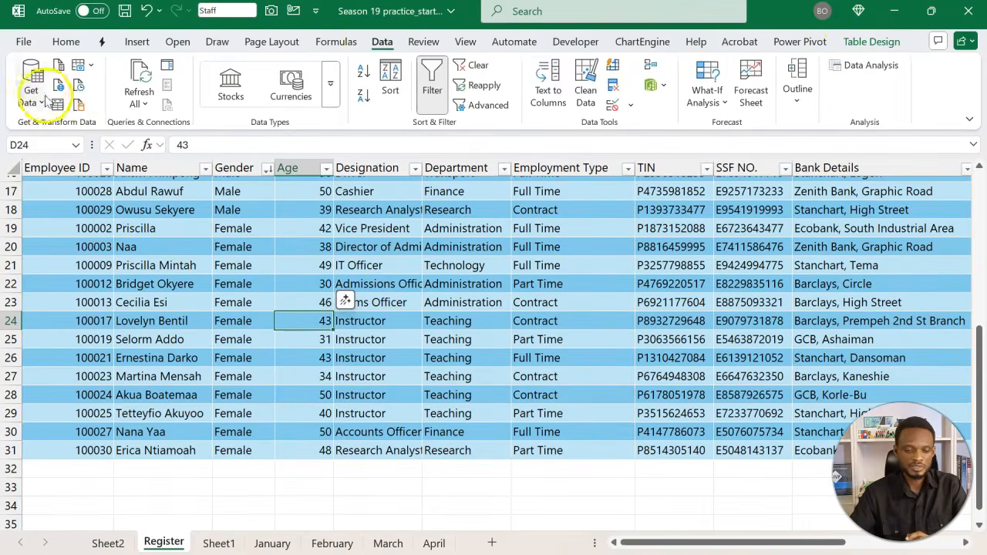
pyautogui.click(58, 106)
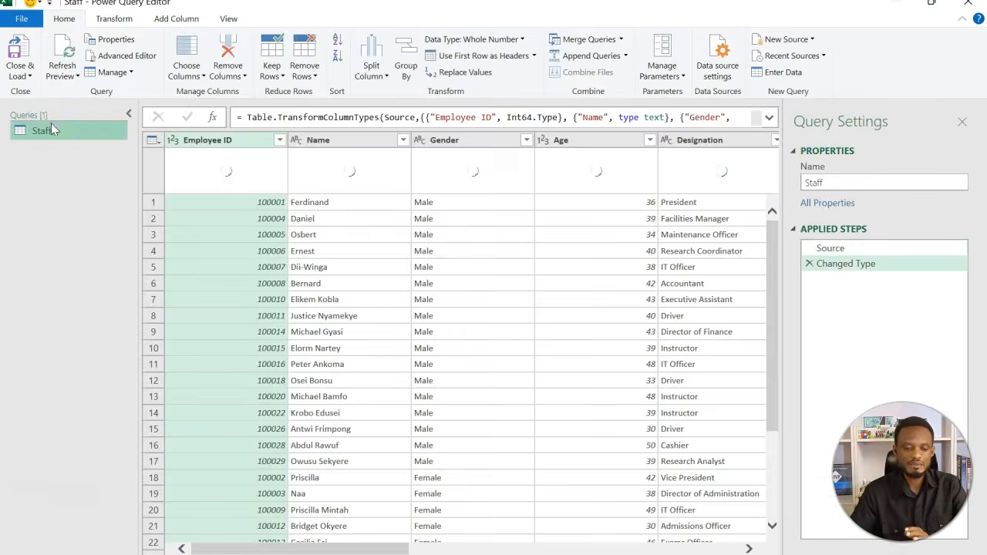
pyautogui.click(36, 136)
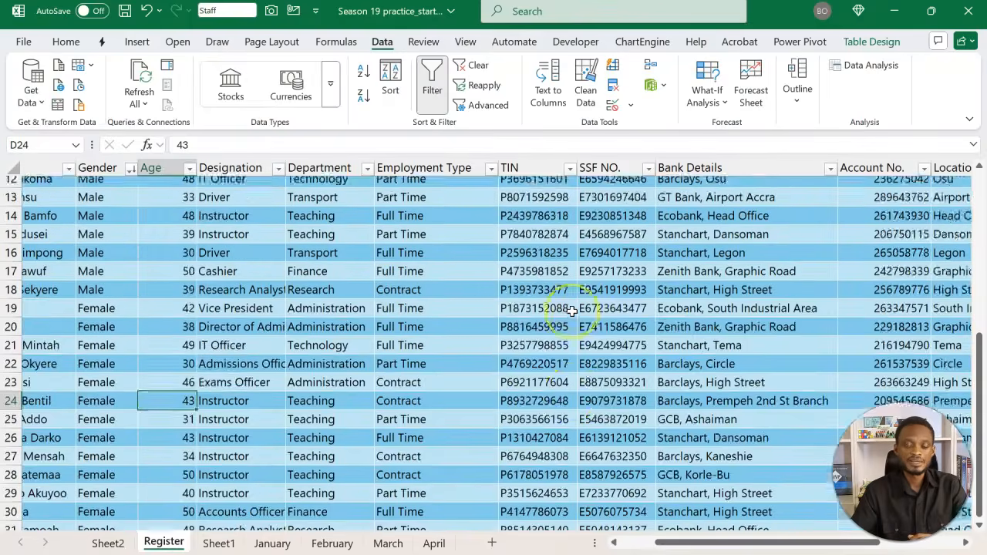
# Select cell L6 in the Location column and bring up the table's design settings to check its name
pyautogui.scroll(4, 570, 312)
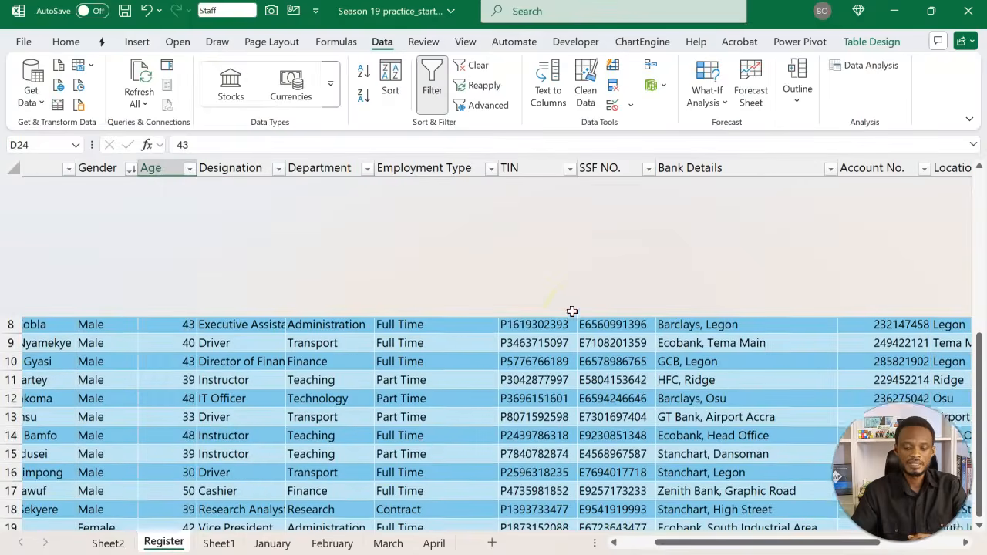
pyautogui.hscroll(6, 572, 311)
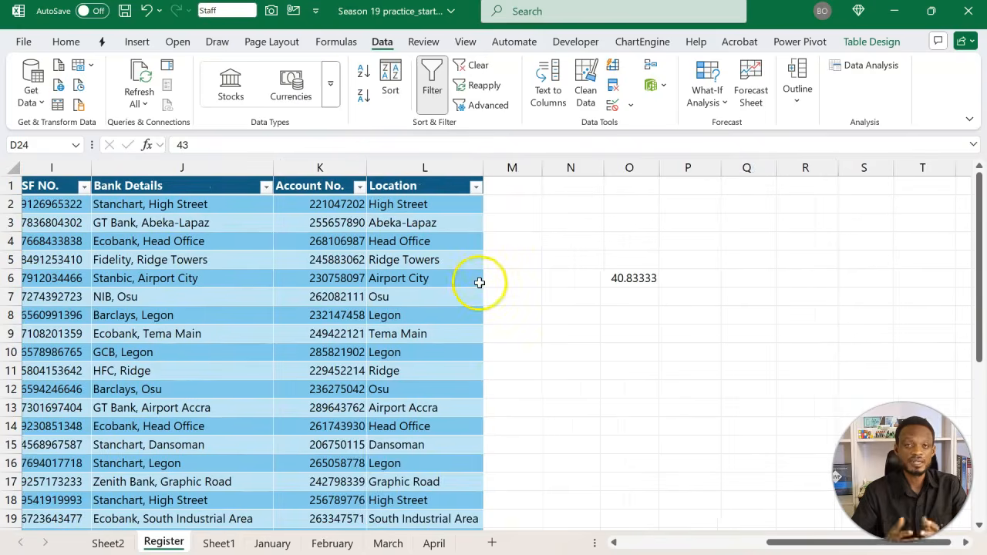
pyautogui.click(478, 282)
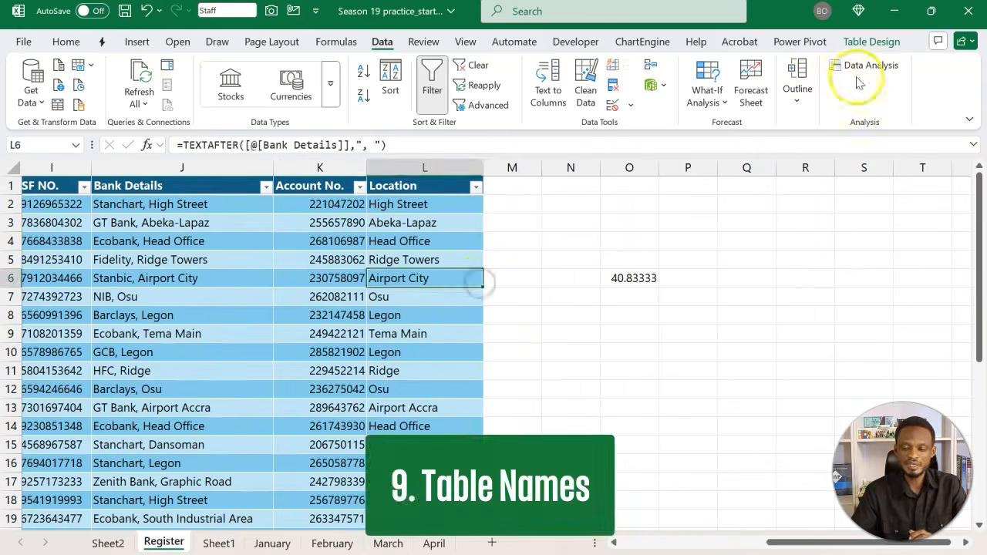
pyautogui.click(875, 42)
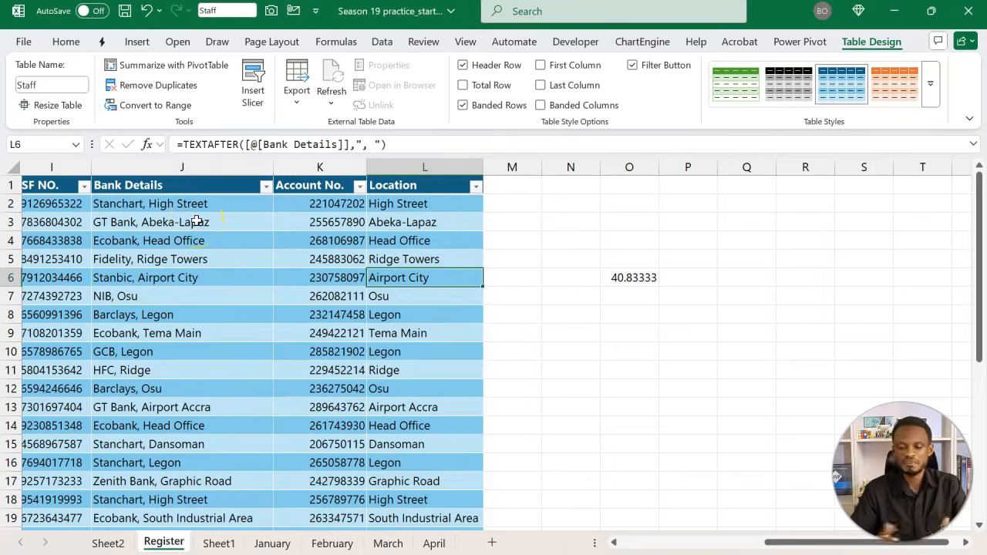
# Clear the average formula from O6 and enter the heading List of Departments in O1, fitted to the column width
pyautogui.click(619, 275)
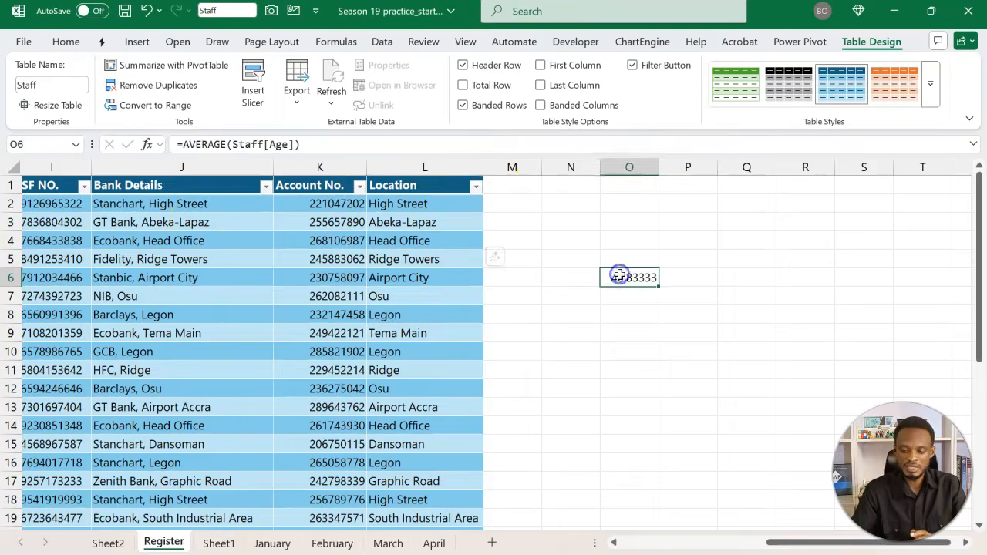
pyautogui.press('Delete')
pyautogui.click(633, 190)
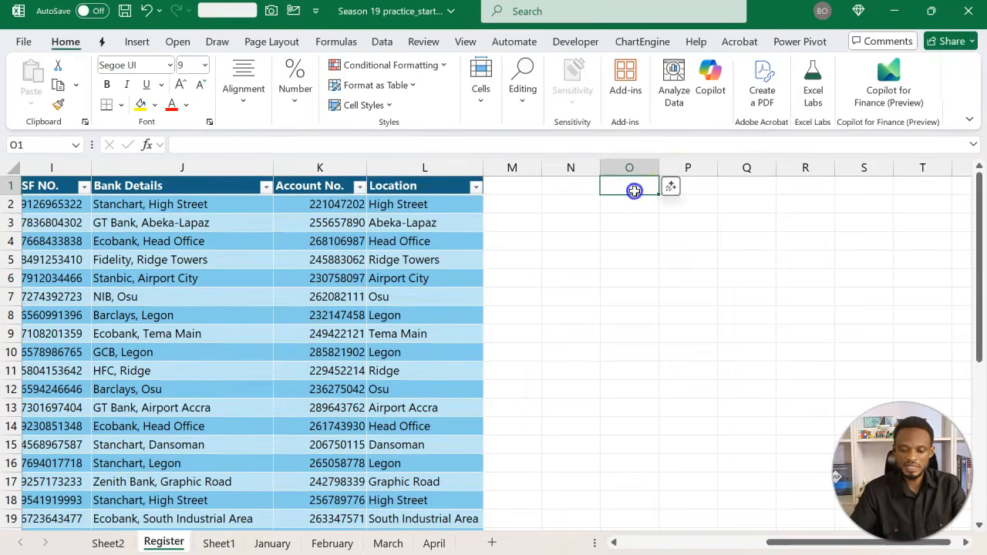
pyautogui.write('List of Departments')
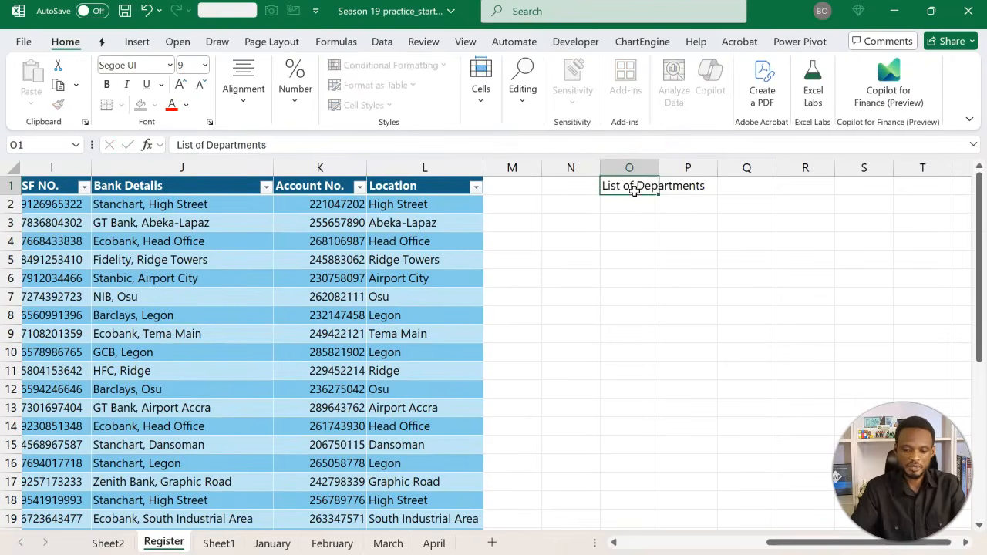
pyautogui.press('Return')
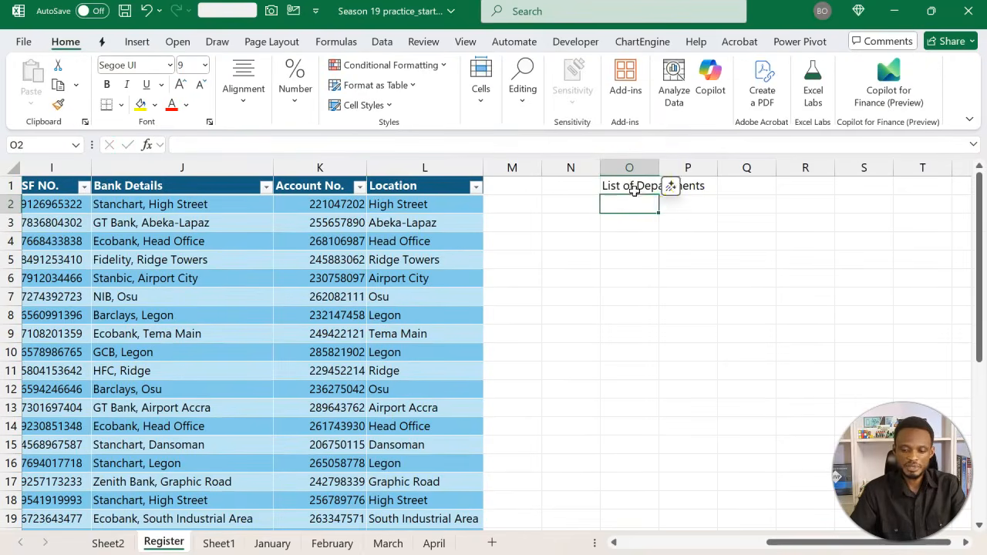
pyautogui.doubleClick(659, 167)
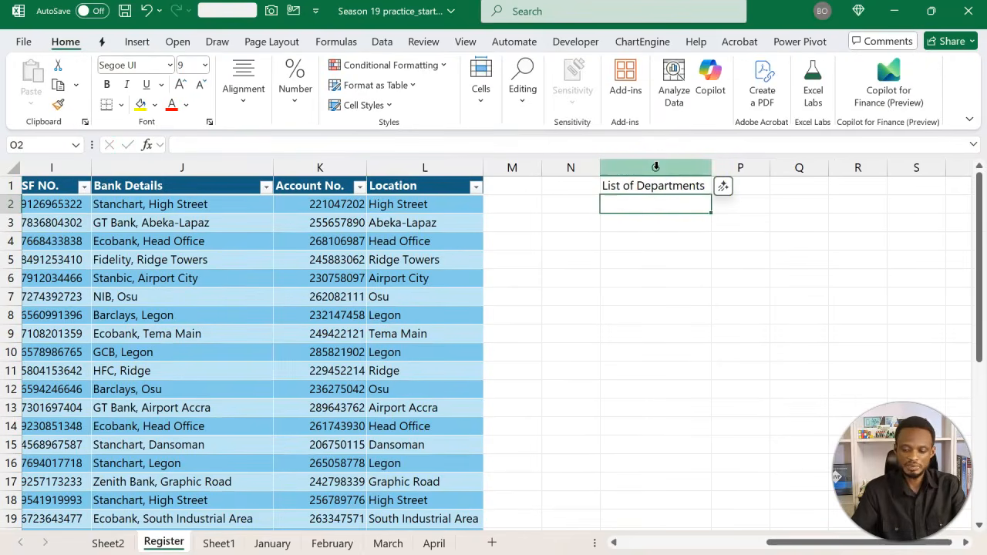
# Enter =UNIQUE(Staff[Department]) in O2 to list each department once below the heading
pyautogui.write('=uni')
pyautogui.press('Down')
pyautogui.press('Down')
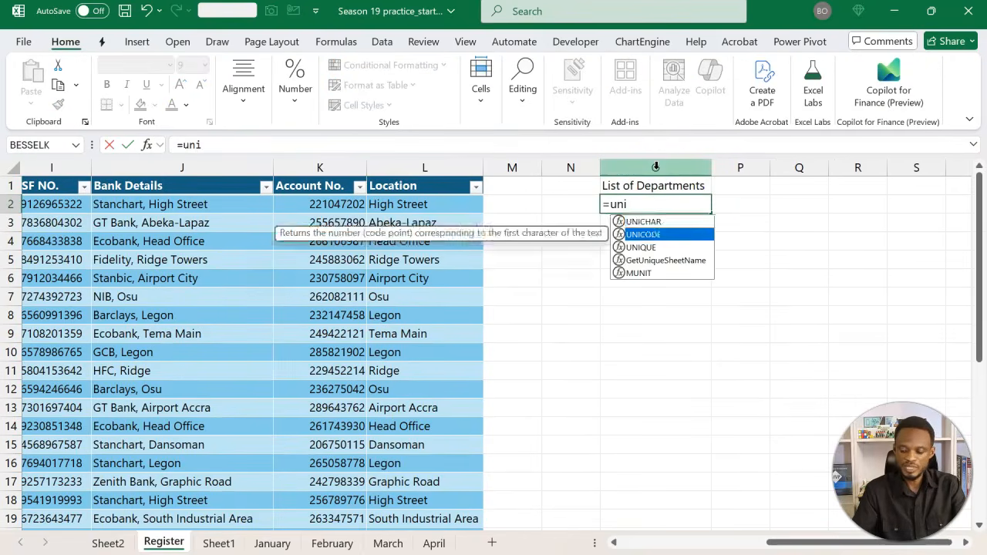
pyautogui.press('Tab')
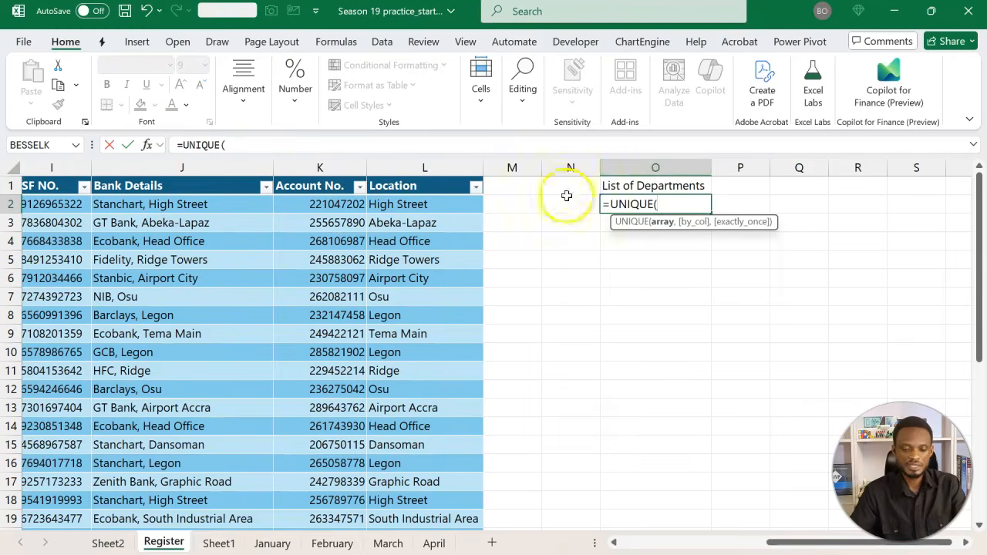
pyautogui.hscroll(-2, 450, 246)
pyautogui.hscroll(-5, 450, 248)
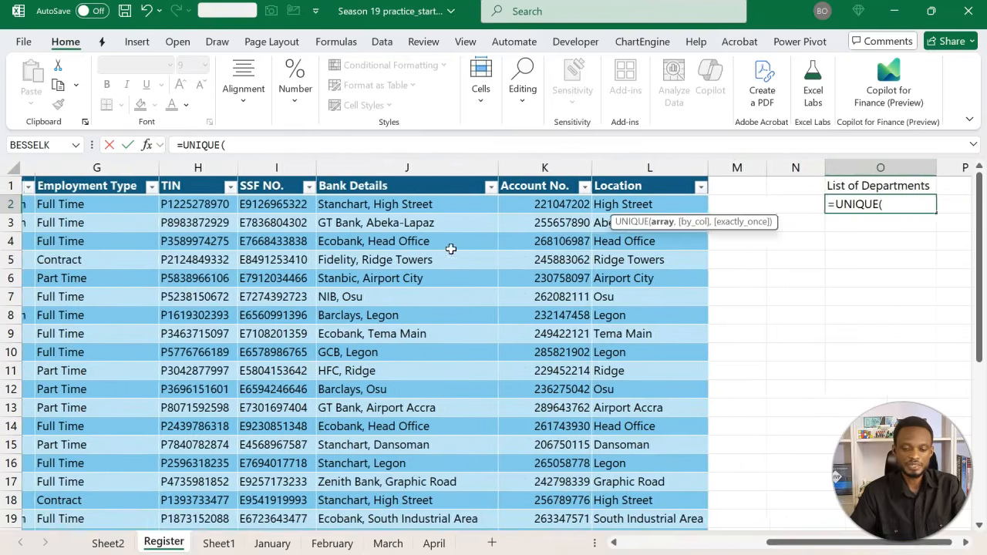
pyautogui.click(136, 177)
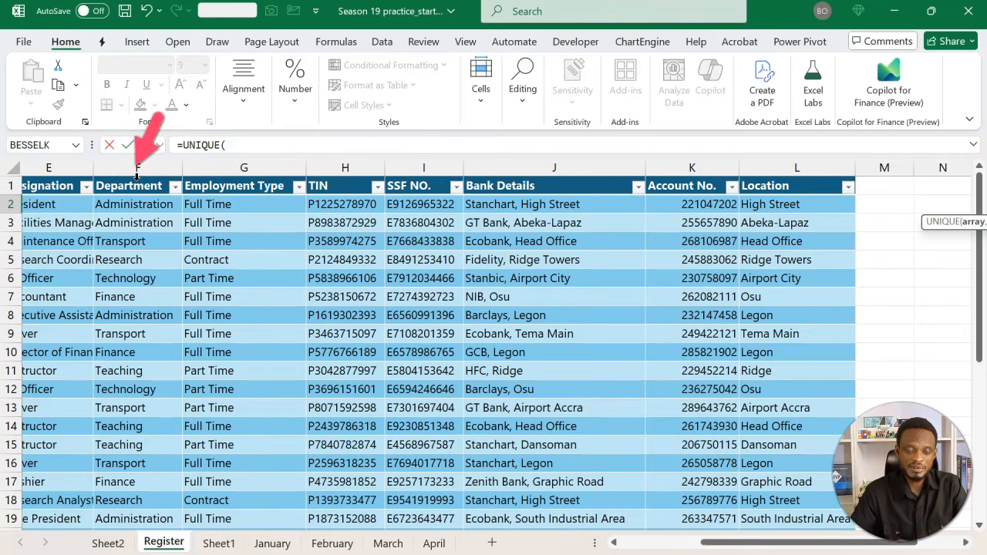
pyautogui.click(137, 177)
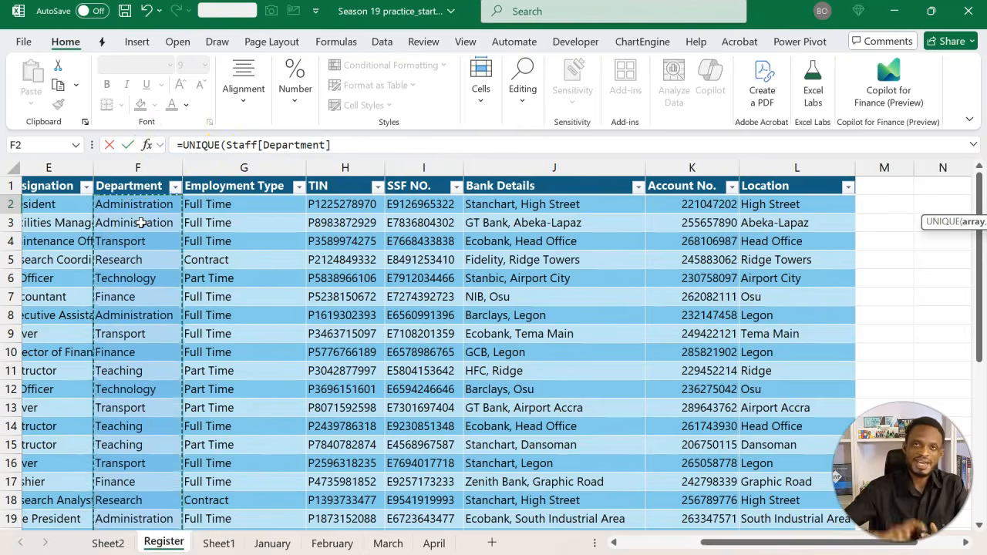
pyautogui.click(240, 124)
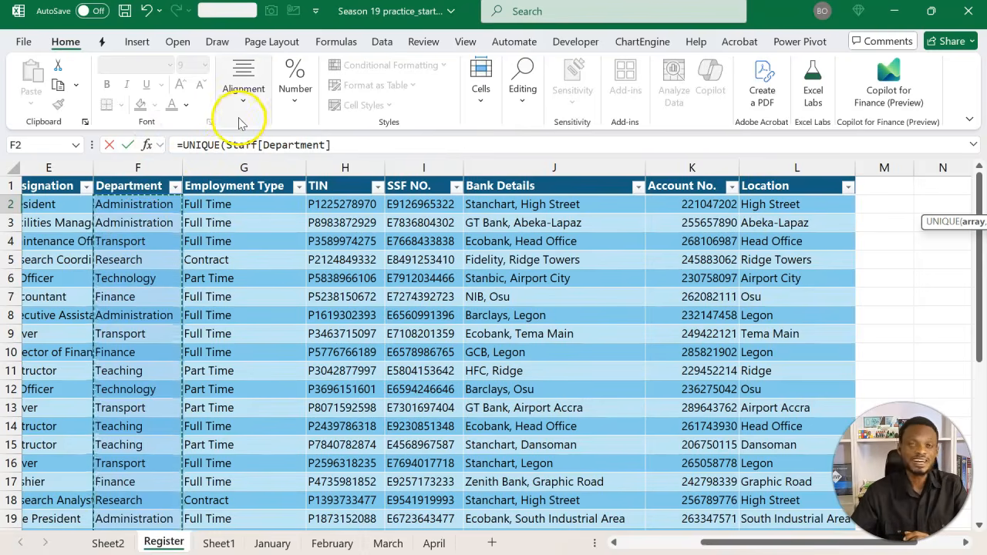
pyautogui.click(282, 143)
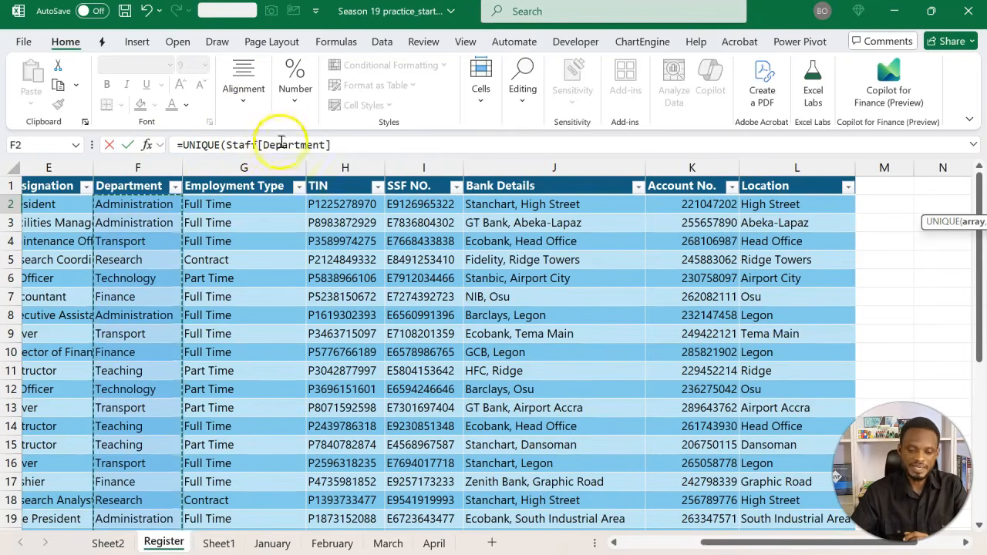
pyautogui.click(348, 146)
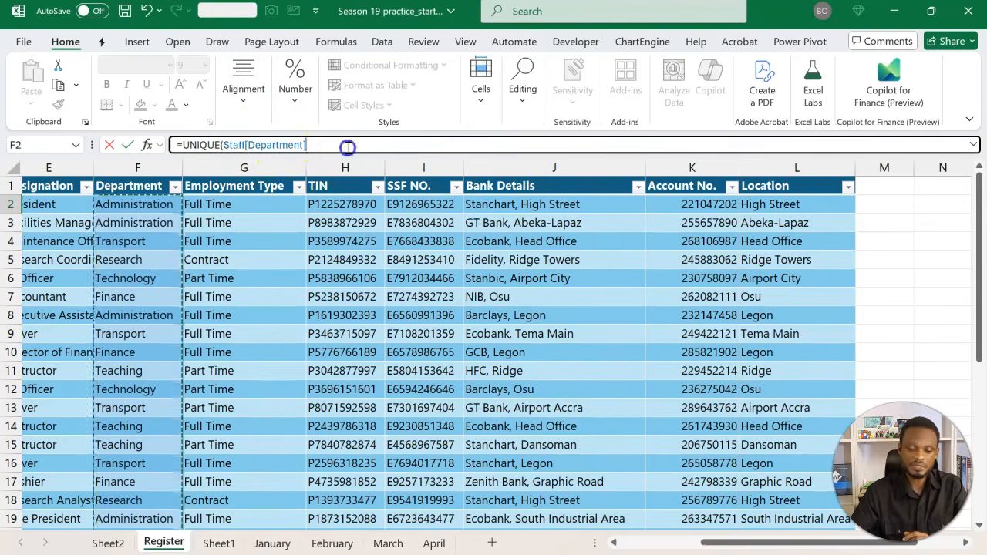
pyautogui.press('Return')
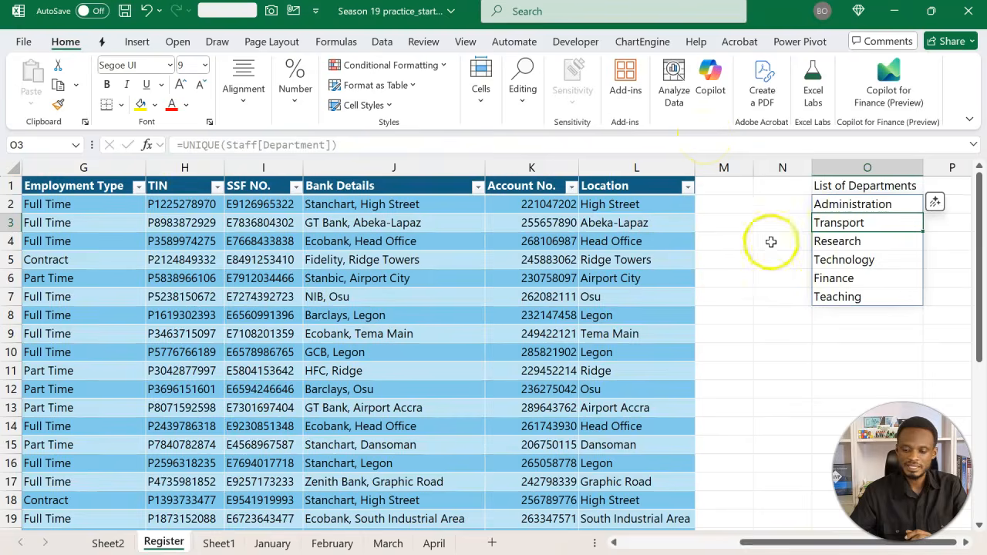
# Replace the spilled department list in O2:O7 with its static values
pyautogui.hscroll(3, 771, 240)
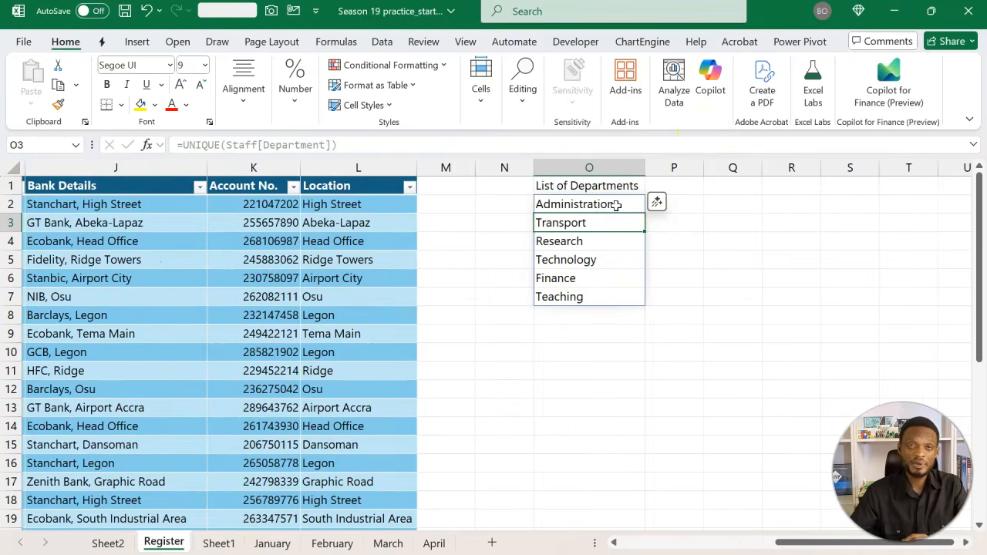
pyautogui.moveTo(616, 205); pyautogui.dragTo(611, 290)
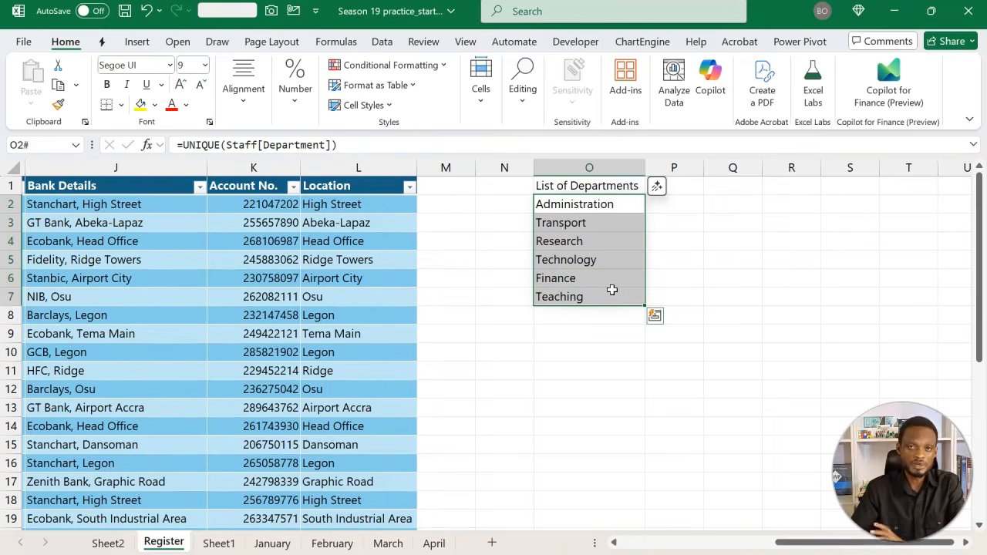
pyautogui.hotkey('ctrl', 'c')
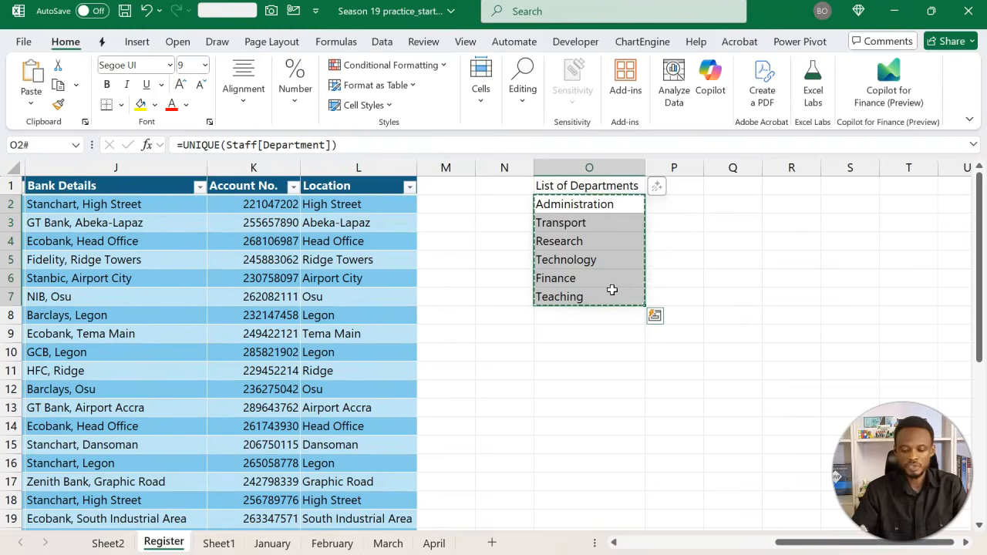
pyautogui.hotkey('ctrl', 'shift', 'v')
pyautogui.press('Escape')
pyautogui.click(612, 223)
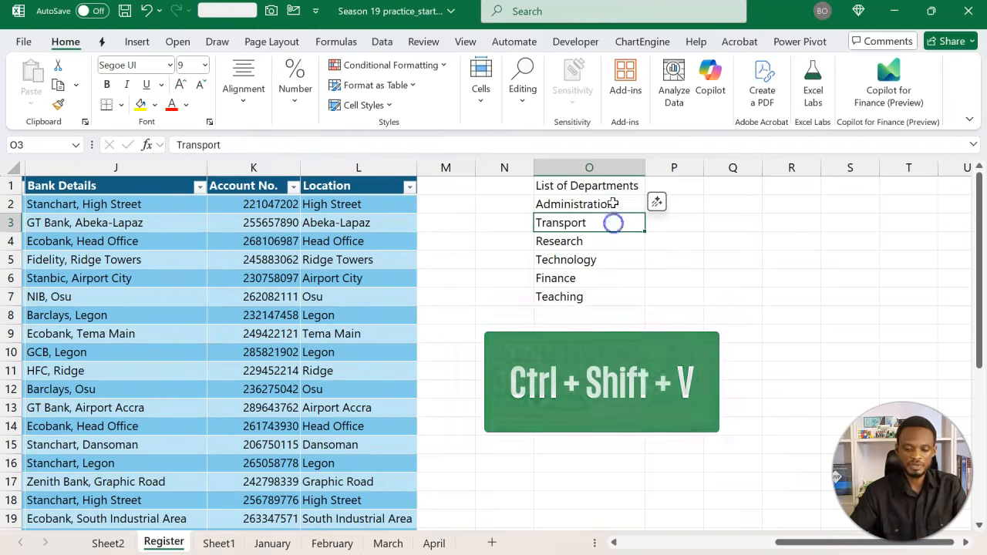
# Convert the department list in O1:O7 into a table with headers
pyautogui.moveTo(617, 186); pyautogui.dragTo(605, 296)
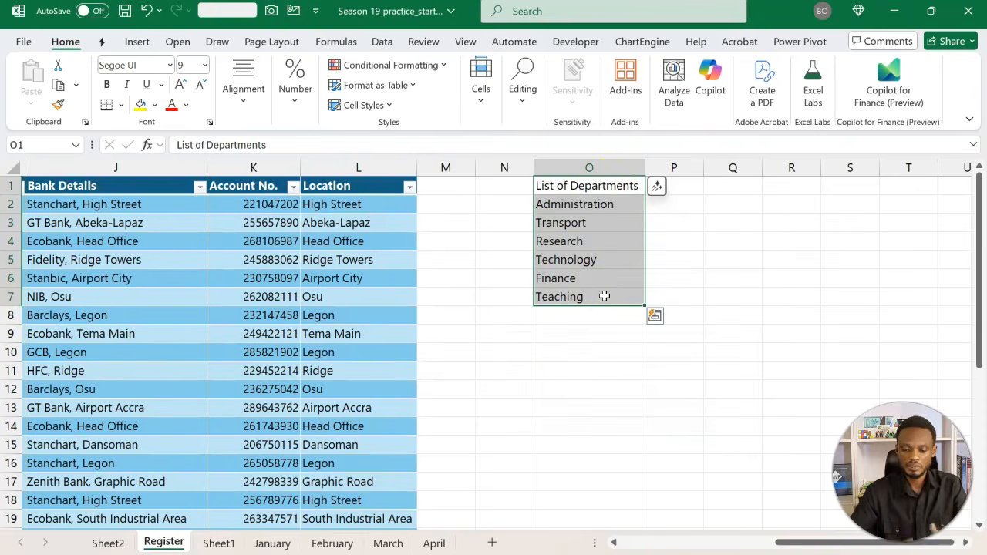
pyautogui.click(592, 205)
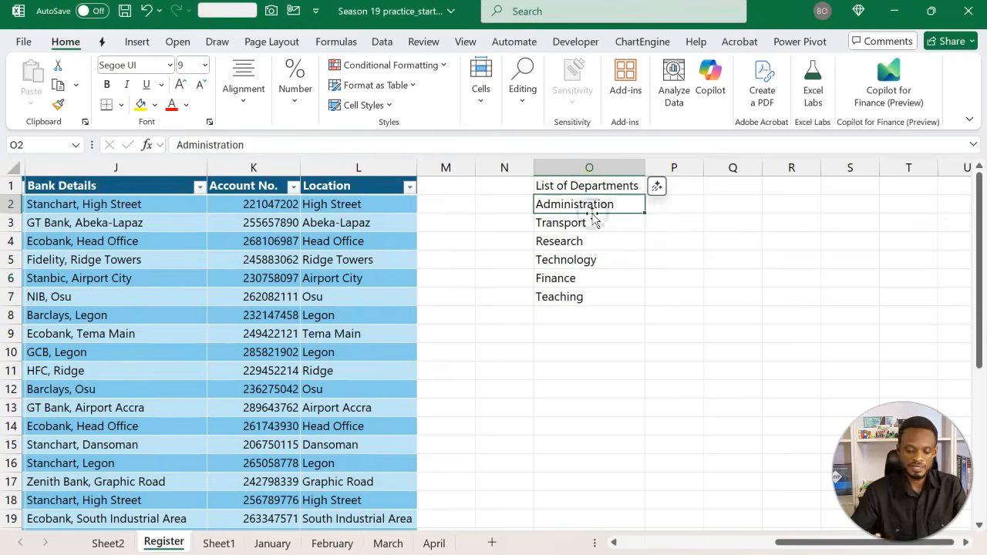
pyautogui.hotkey('ctrl', 't')
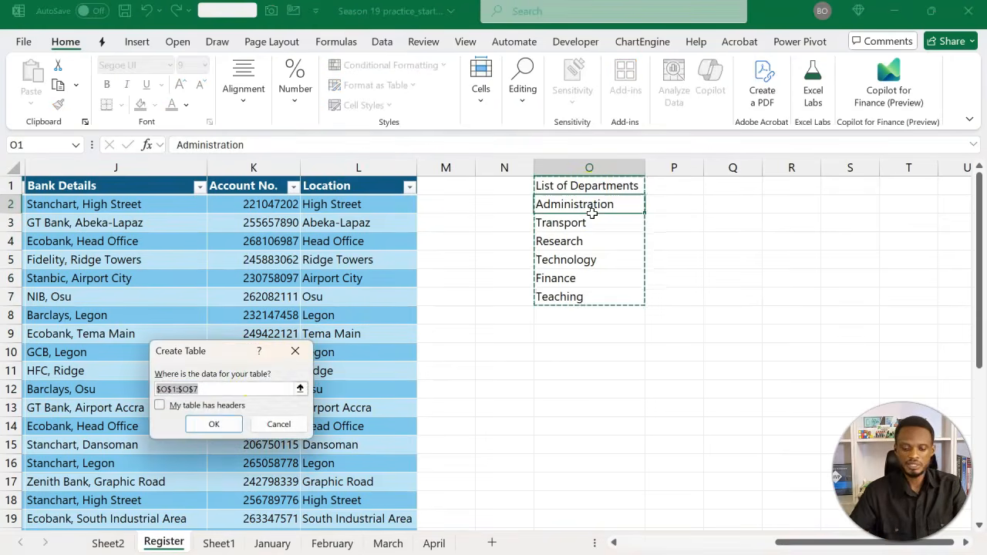
pyautogui.click(160, 405)
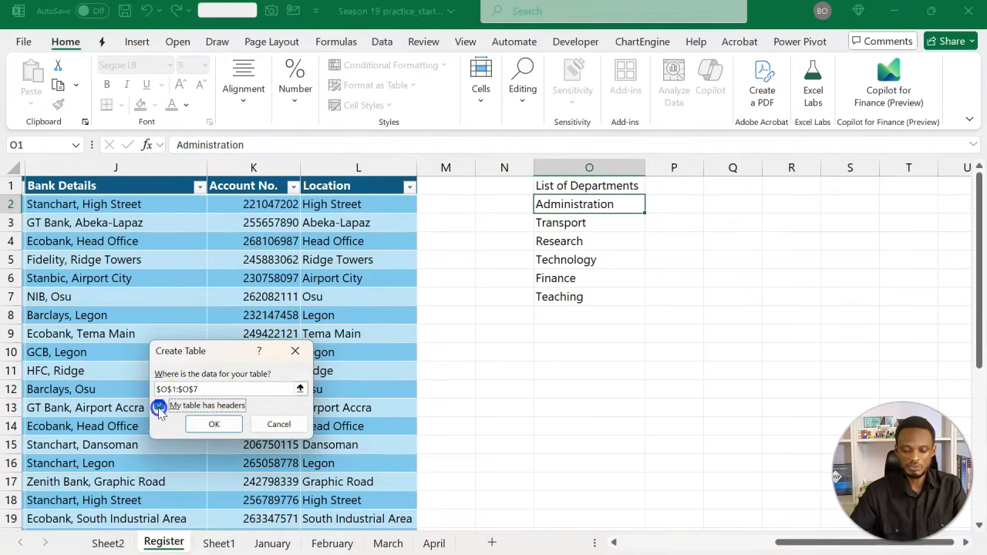
pyautogui.click(214, 424)
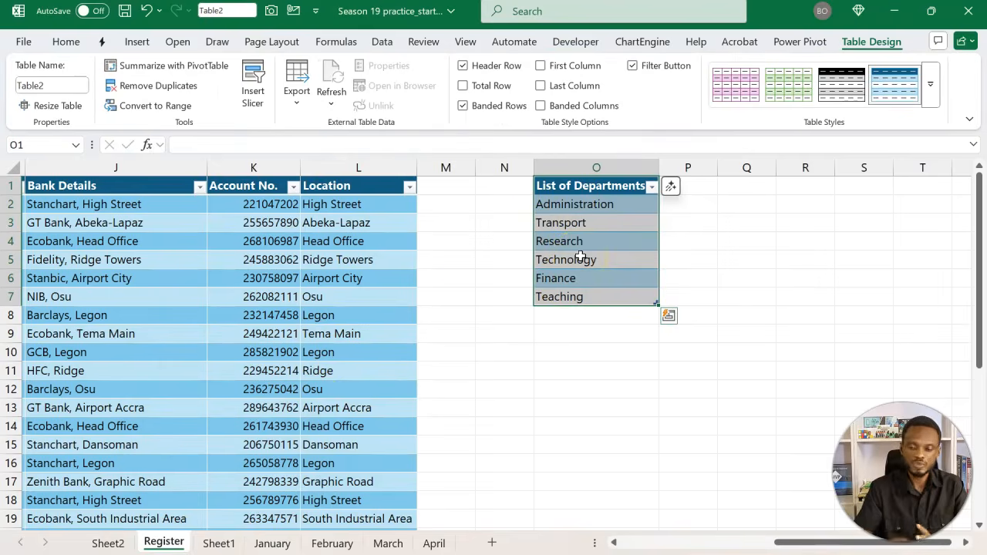
# Rename the department list table as Departments and check its name against that of the Staff table
pyautogui.click(77, 85)
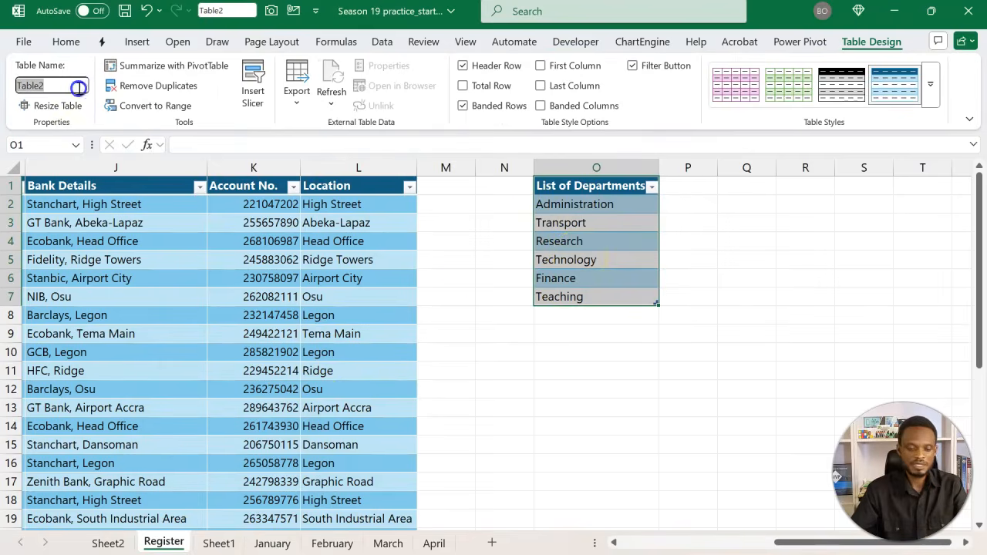
pyautogui.write('Department')
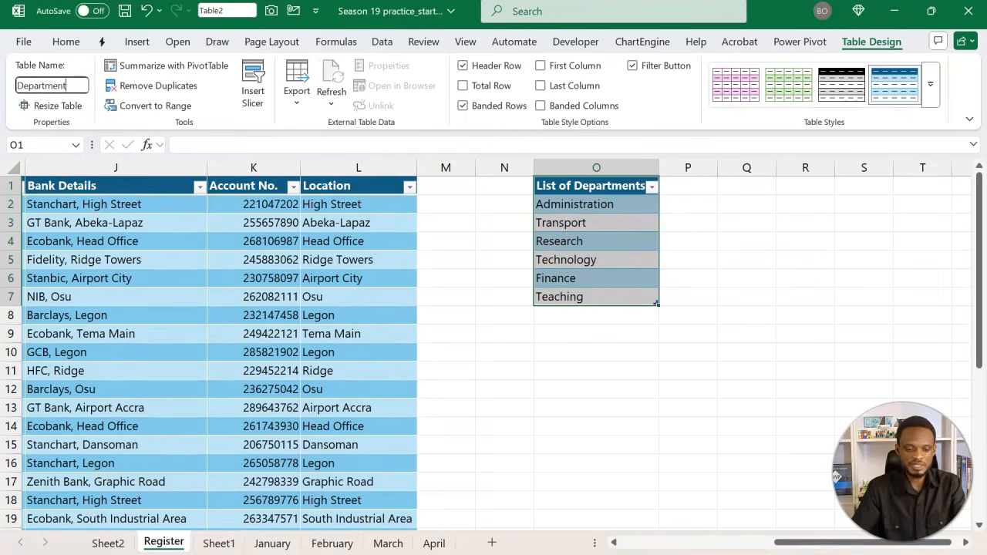
pyautogui.write('s')
pyautogui.press('Return')
pyautogui.click(87, 204)
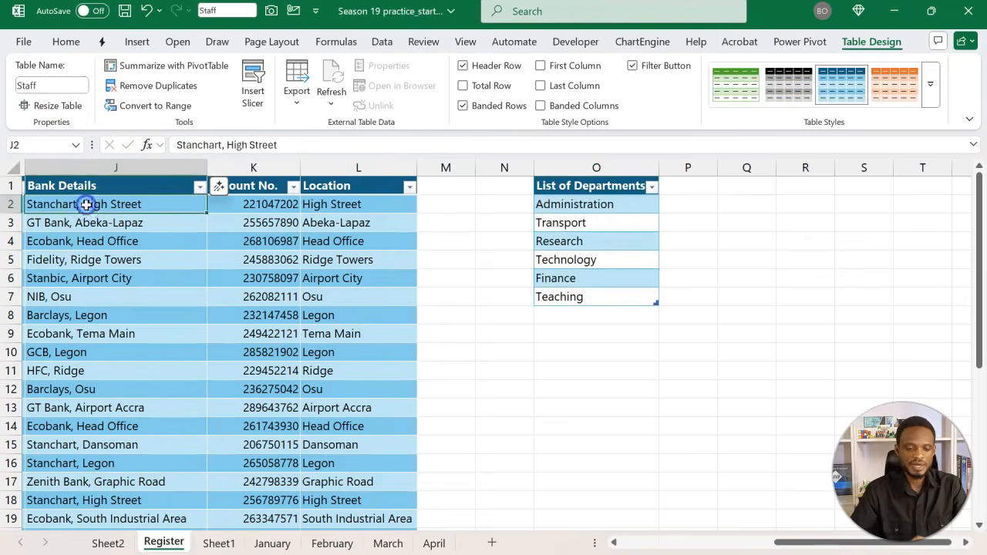
pyautogui.click(563, 242)
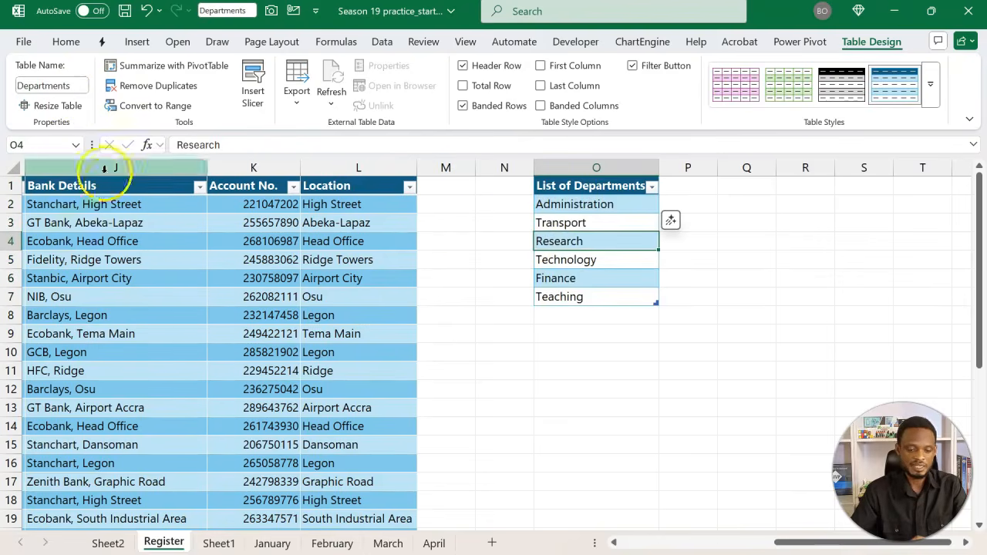
# Jump to the Staff table by choosing it from the workbook's list of named ranges and tables
pyautogui.click(76, 144)
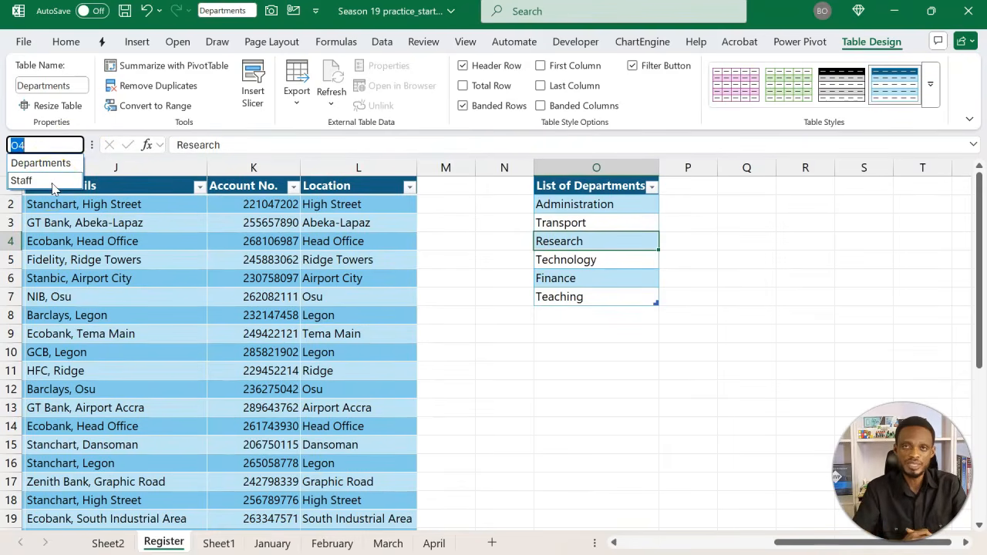
pyautogui.click(24, 181)
pyautogui.click(158, 279)
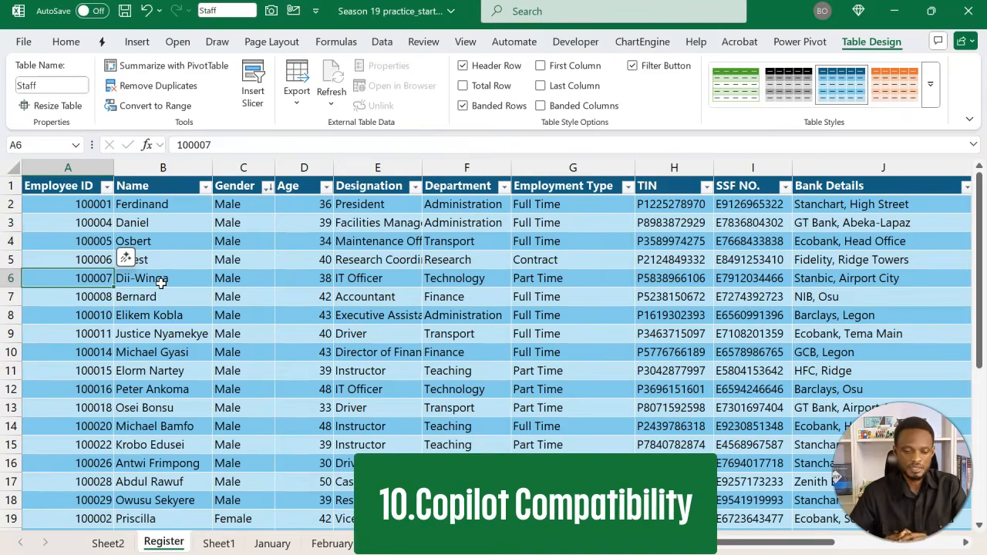
# Open Copilot from a cell in the Staff table and turn on AutoSave by uploading the workbook to the first offered location
pyautogui.click(228, 278)
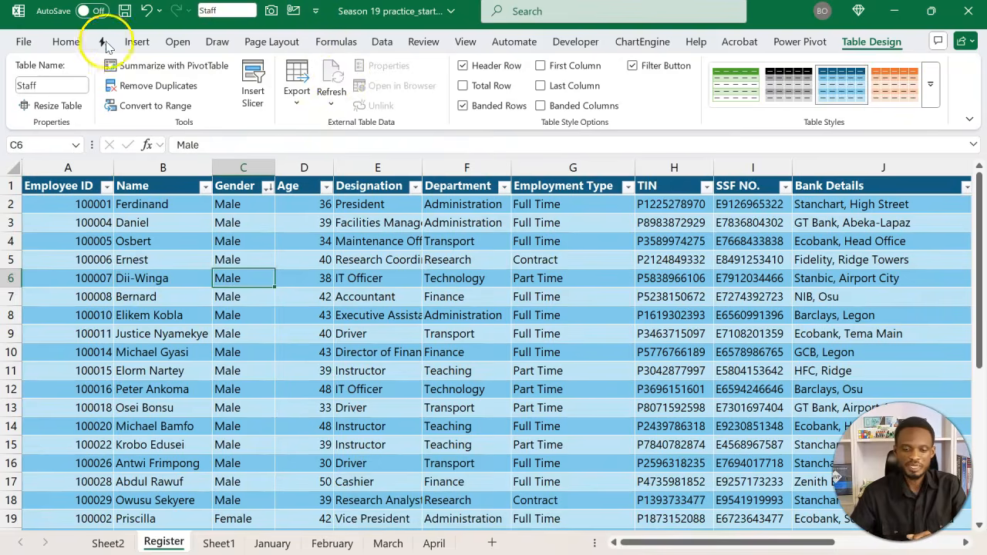
pyautogui.click(77, 42)
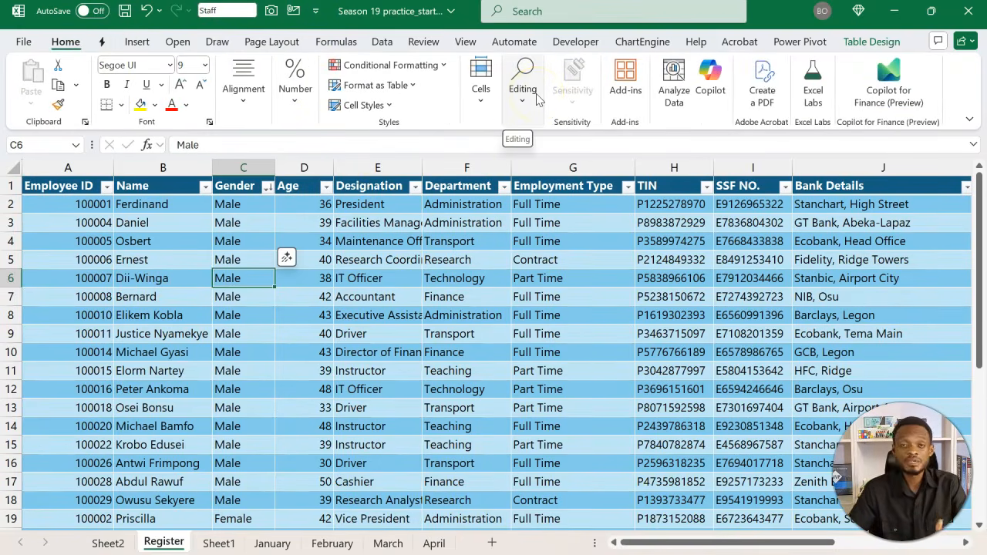
pyautogui.click(711, 85)
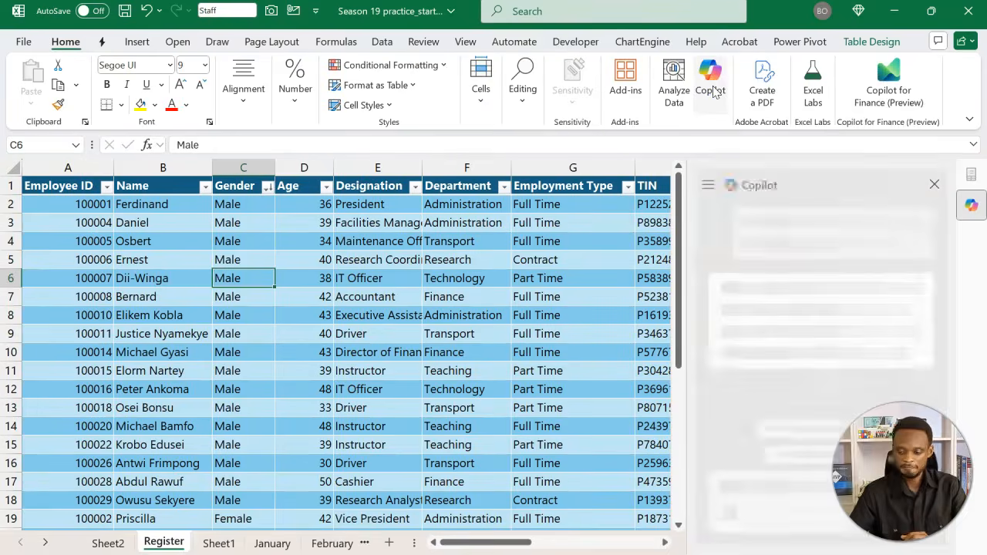
pyautogui.click(868, 249)
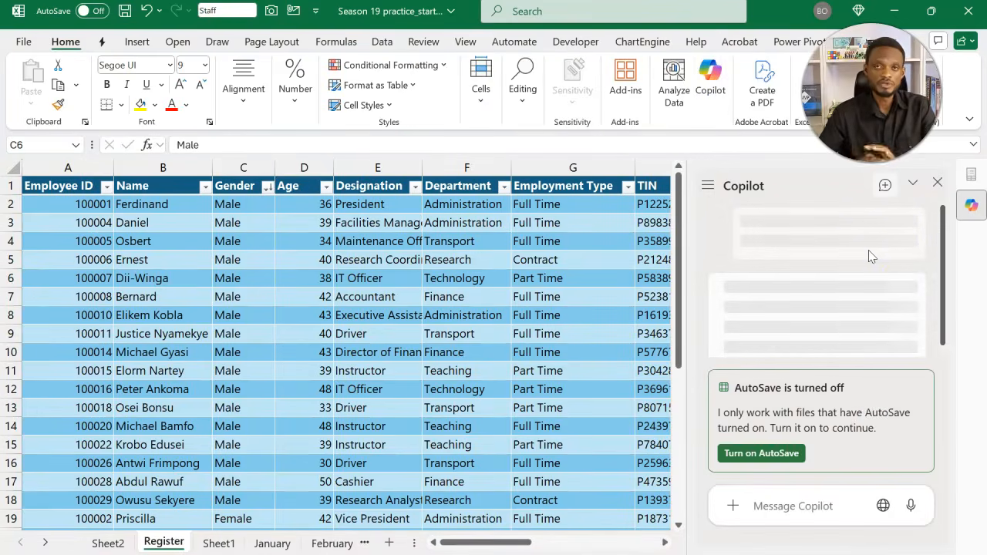
pyautogui.click(777, 455)
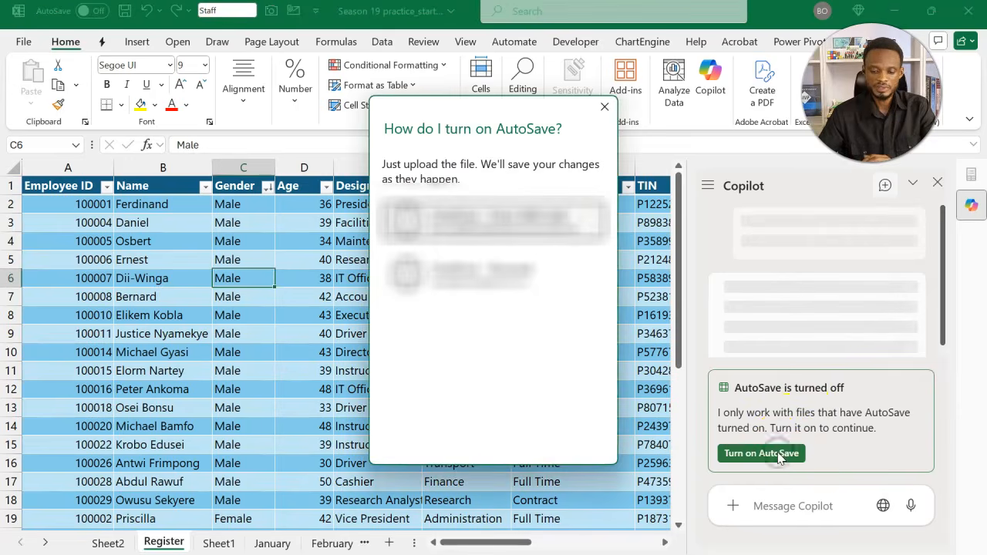
pyautogui.click(552, 227)
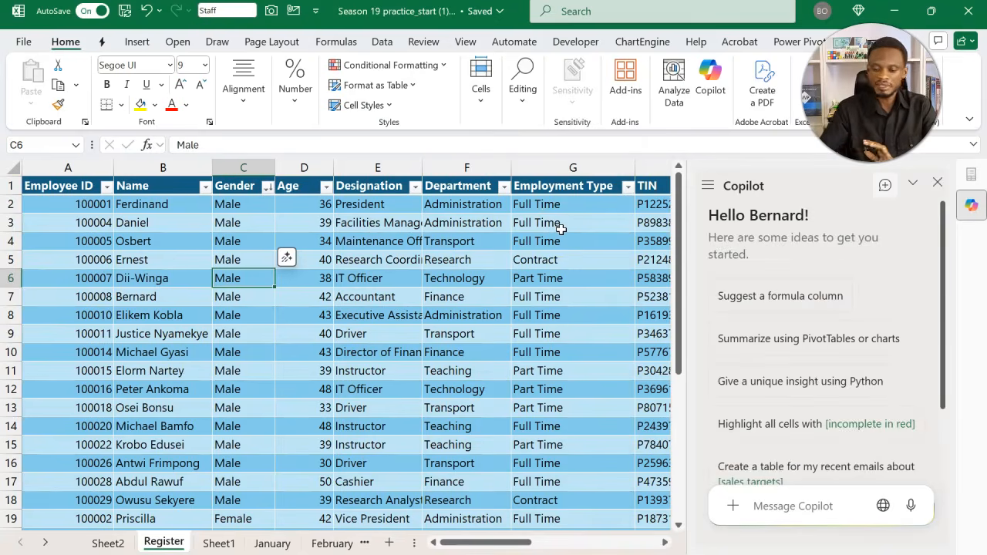
# Choose Copilot's suggested prompt to give a unique insight using Python
pyautogui.click(780, 393)
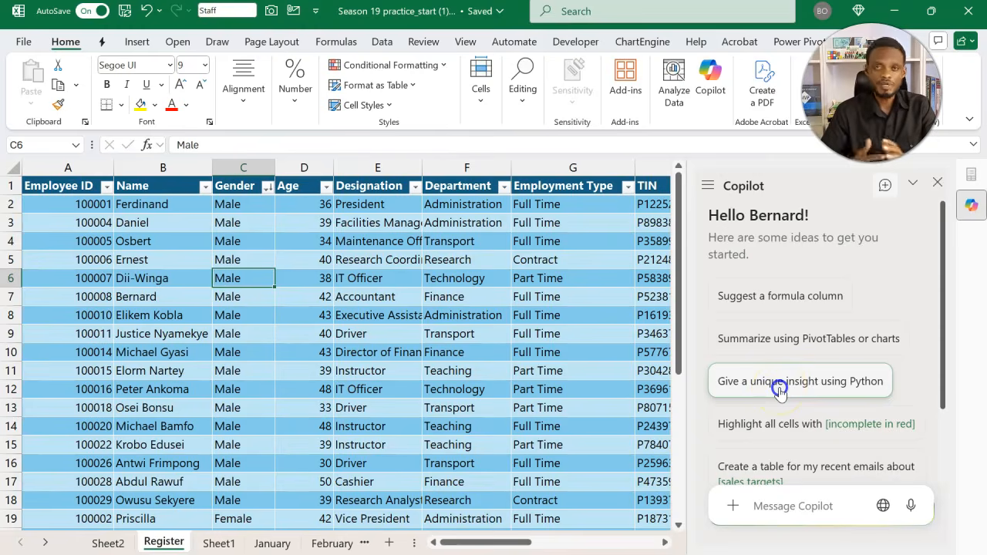